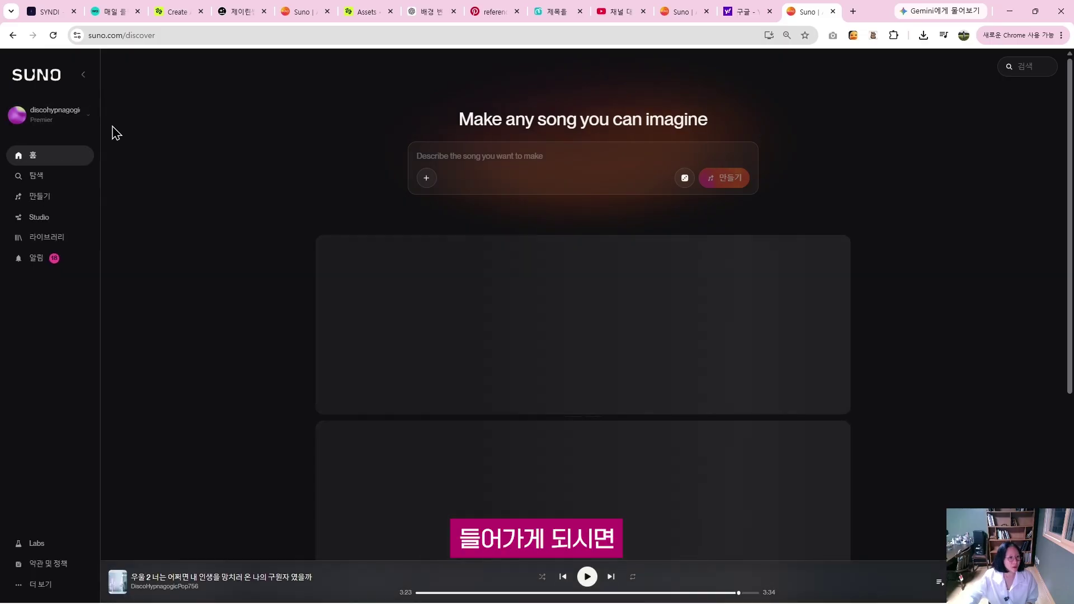
Sign out of the current Suno account and start joining Suno for free.
{"action": "left_click", "coordinate": [50, 120]}
{"action": "left_click", "coordinate": [68, 280]}
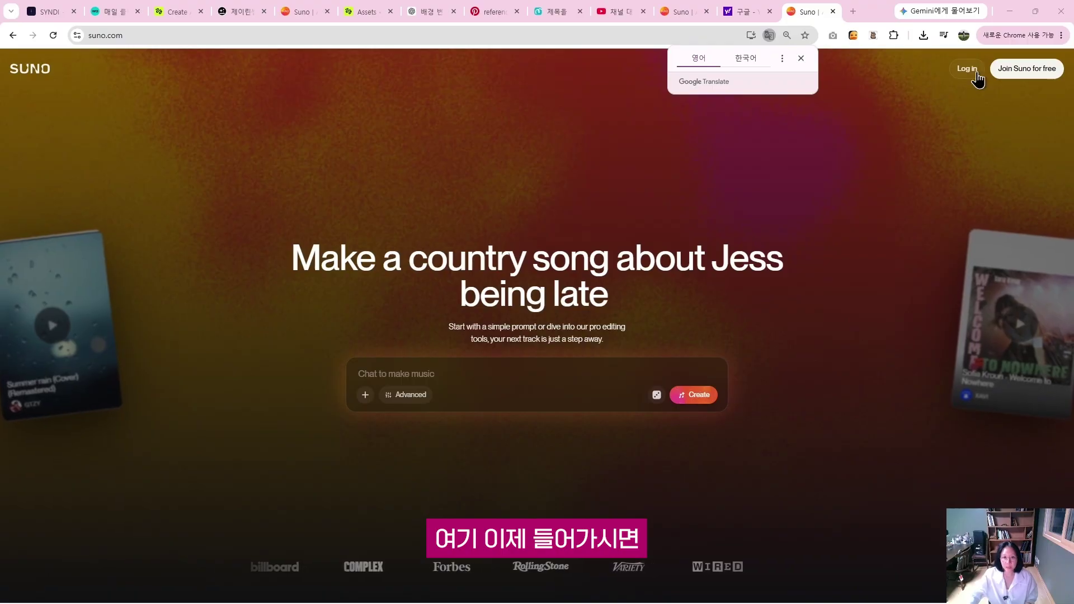
{"action": "left_click", "coordinate": [1035, 71]}
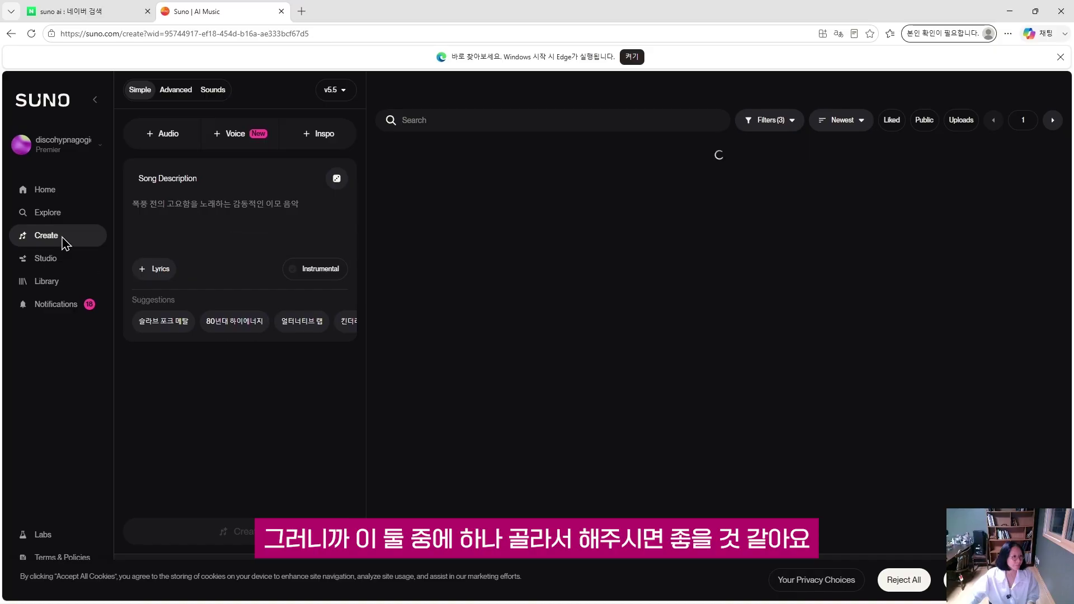
Open the account's subscription page and look over the available Suno plans.
{"action": "left_click", "coordinate": [62, 149]}
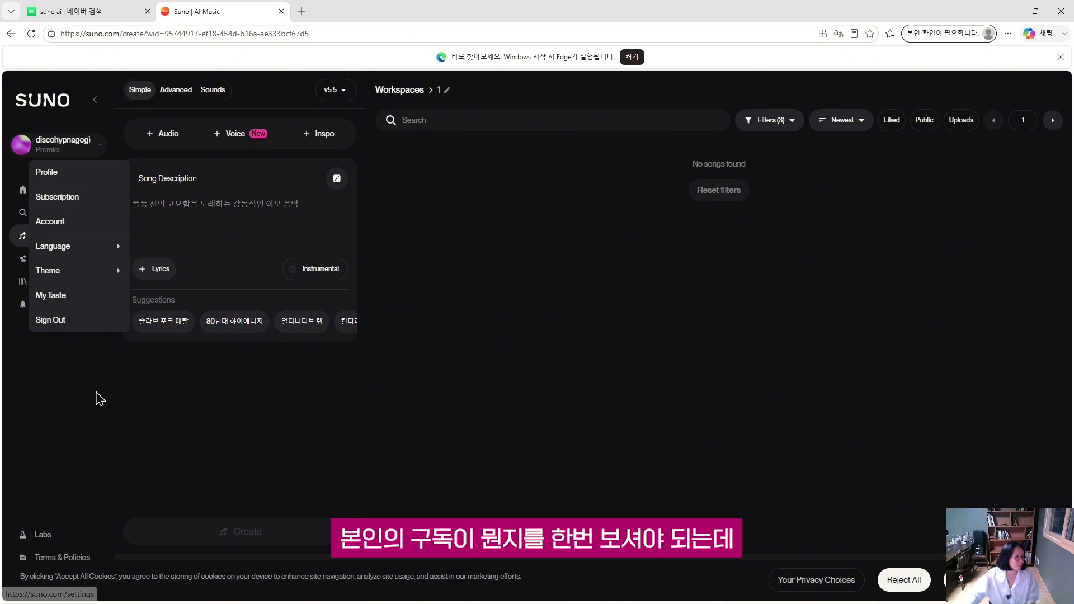
{"action": "left_click", "coordinate": [77, 385]}
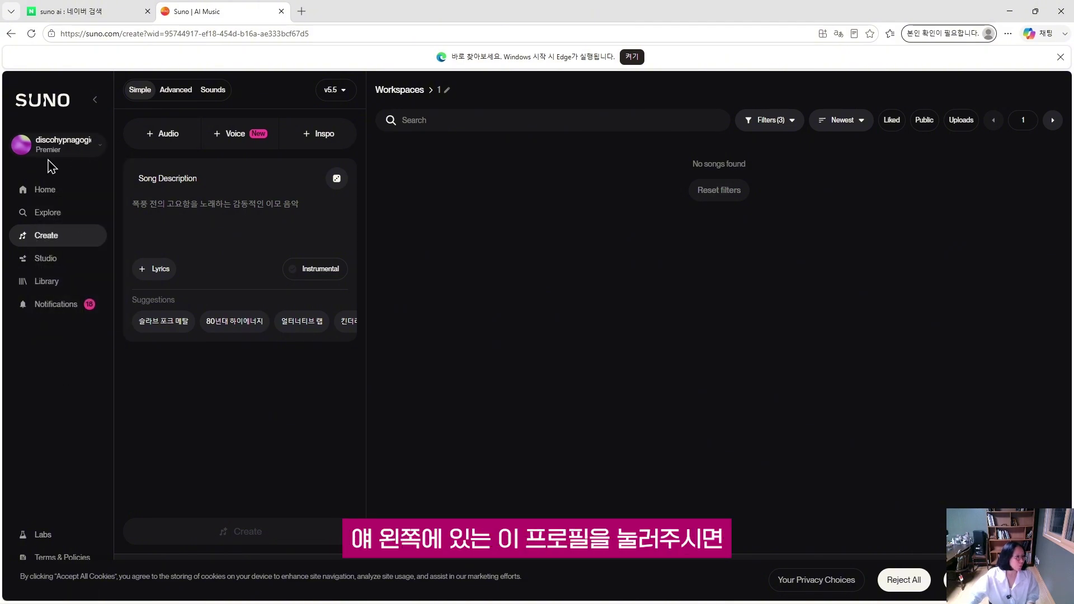
{"action": "left_click", "coordinate": [76, 145]}
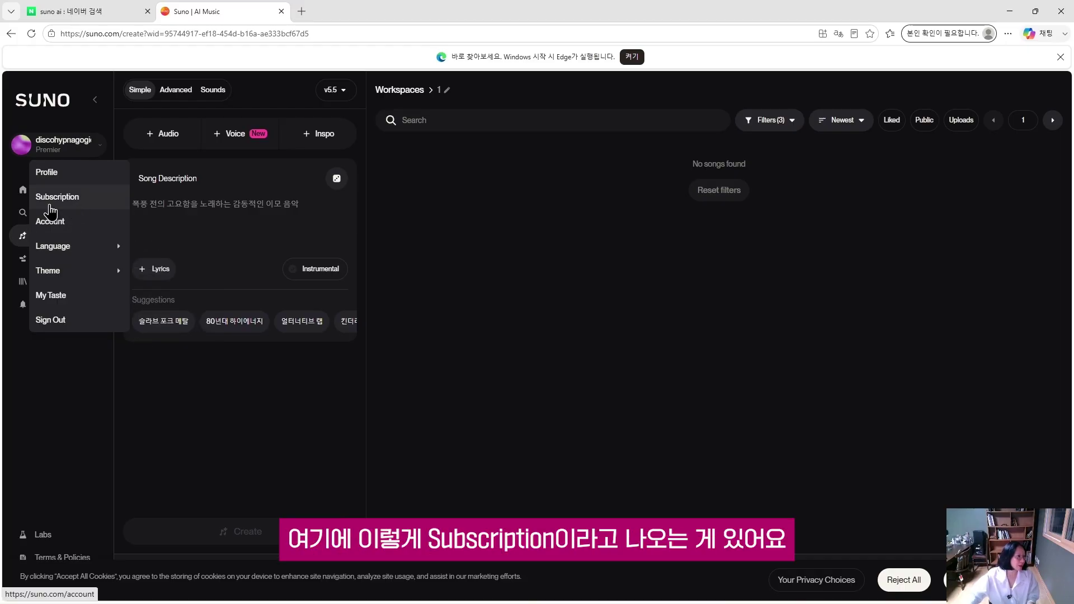
{"action": "left_click", "coordinate": [67, 206]}
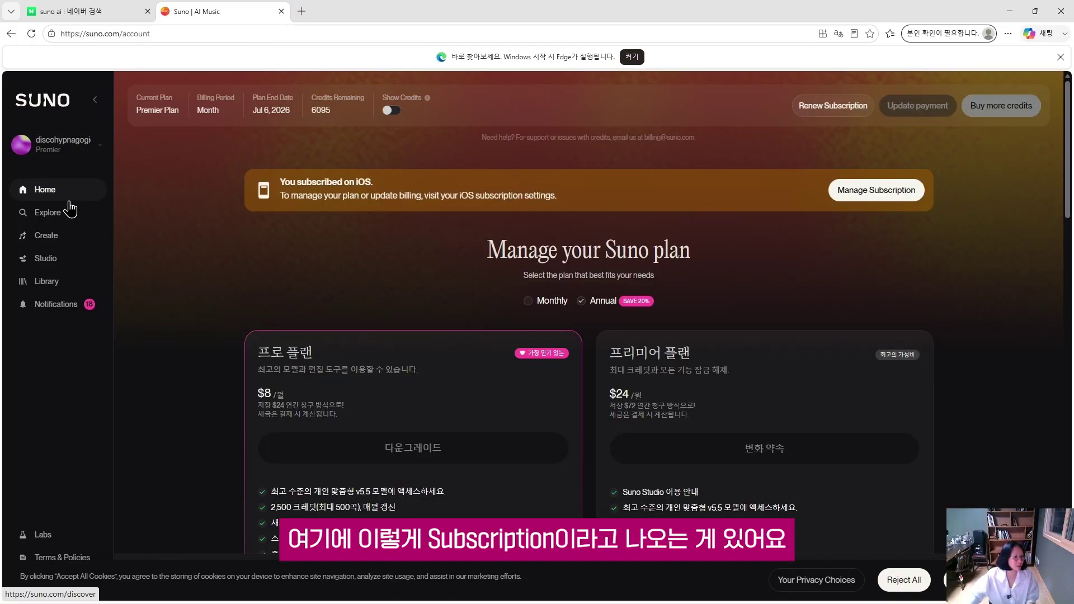
{"action": "scroll", "coordinate": [573, 292], "scroll_direction": "down", "scroll_amount": 3}
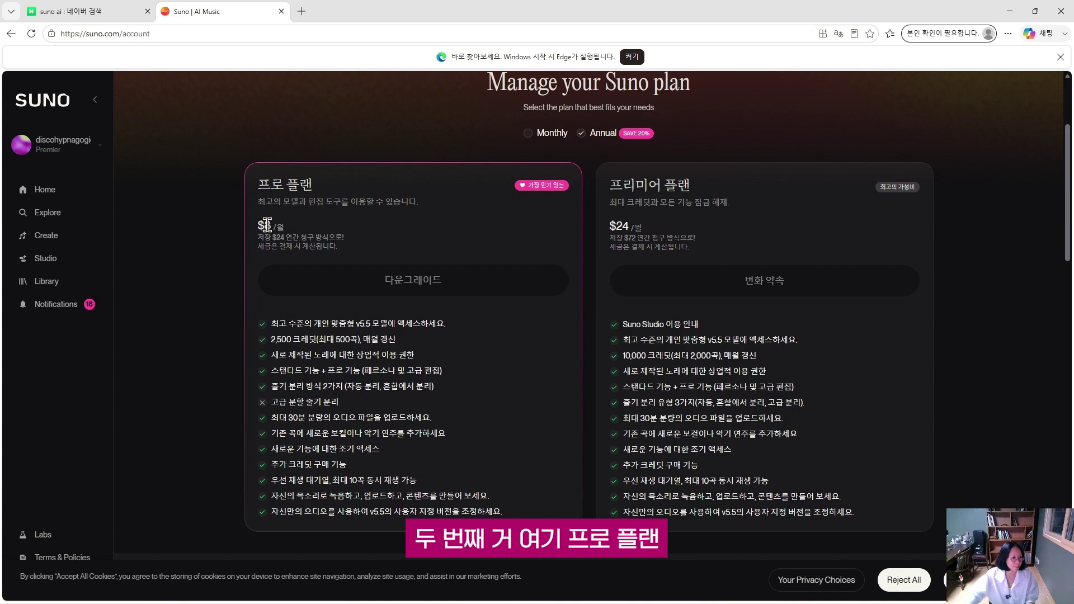
Compare the annual and monthly prices of the Pro and Premier plans, ending on monthly billing.
{"action": "left_click", "coordinate": [535, 134]}
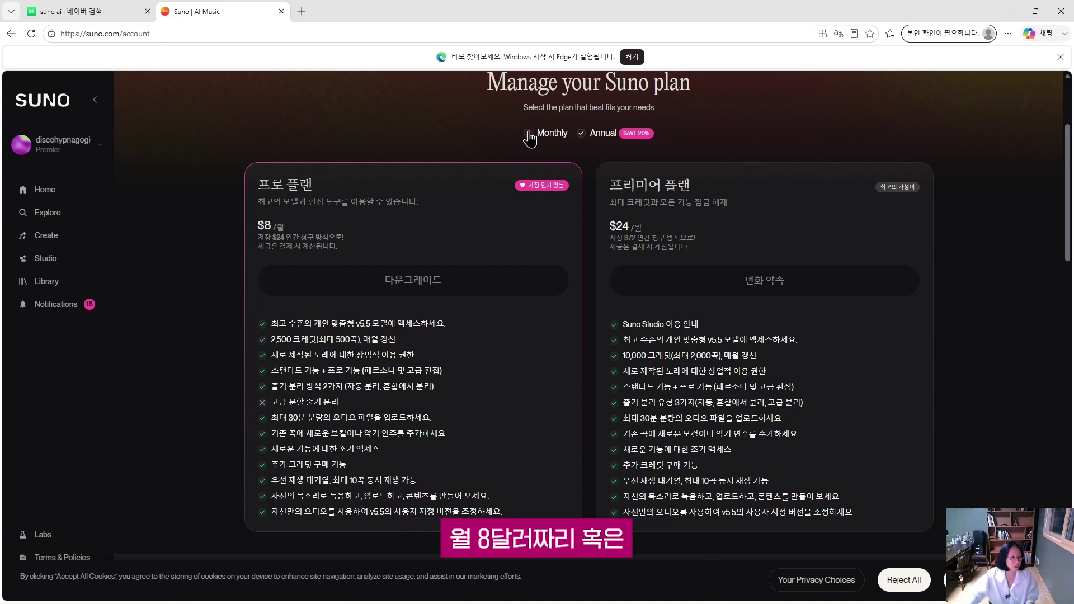
{"action": "left_click", "coordinate": [586, 136]}
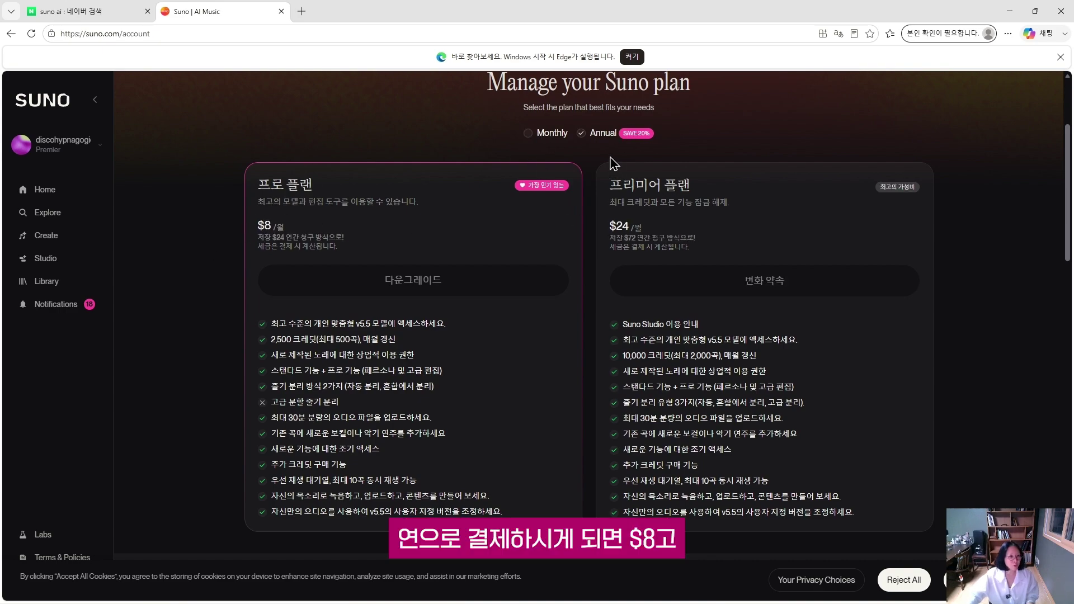
{"action": "left_click", "coordinate": [529, 133]}
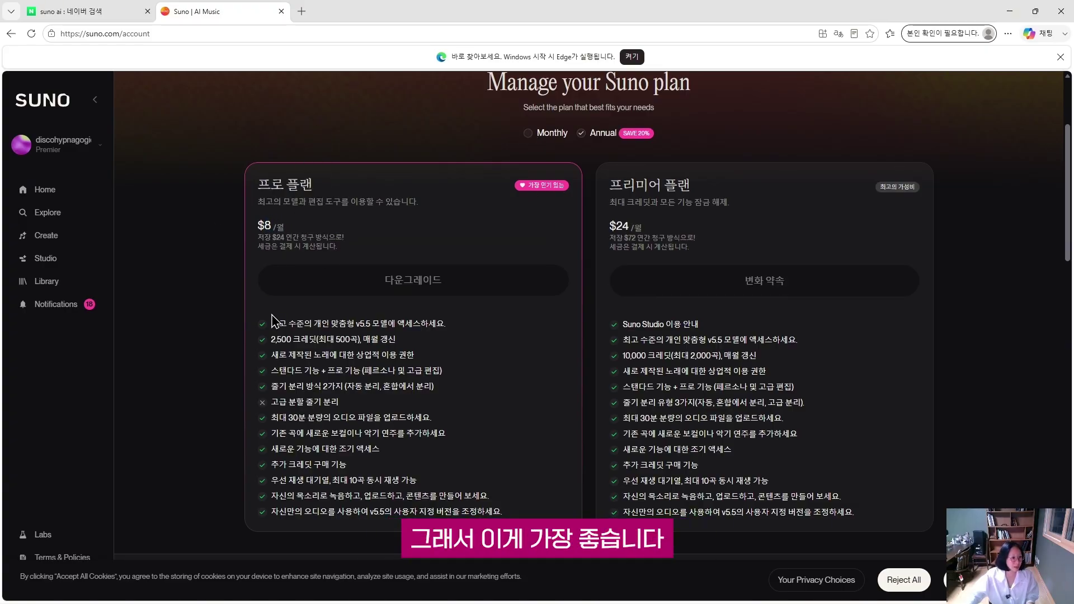
{"action": "left_click", "coordinate": [526, 134]}
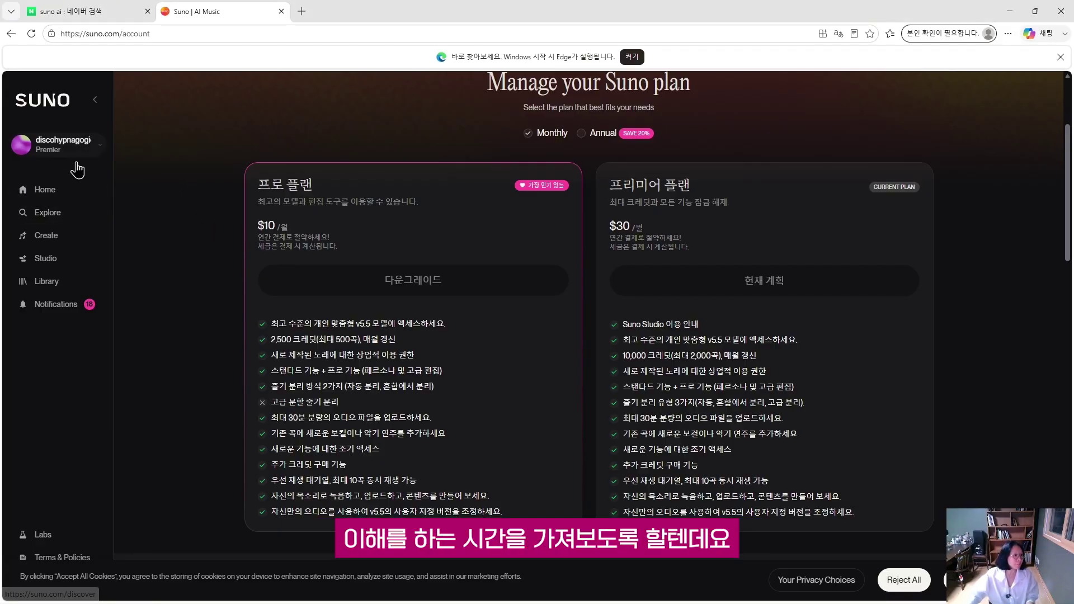
Generate a song in Simple mode on the Create page from the description "easy pop happy mood".
{"action": "left_click", "coordinate": [47, 190]}
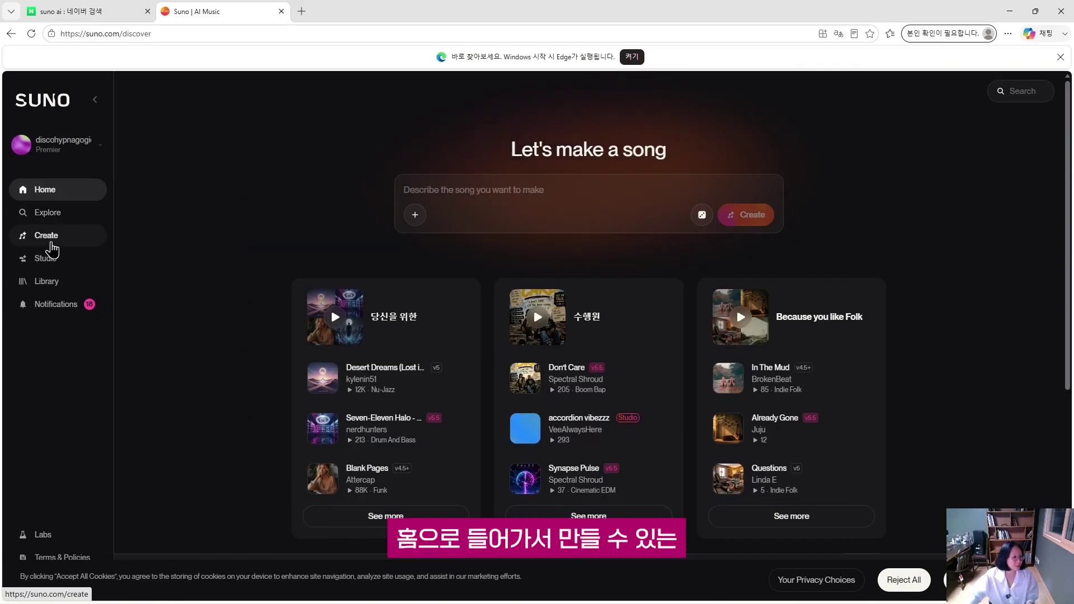
{"action": "left_click", "coordinate": [52, 243]}
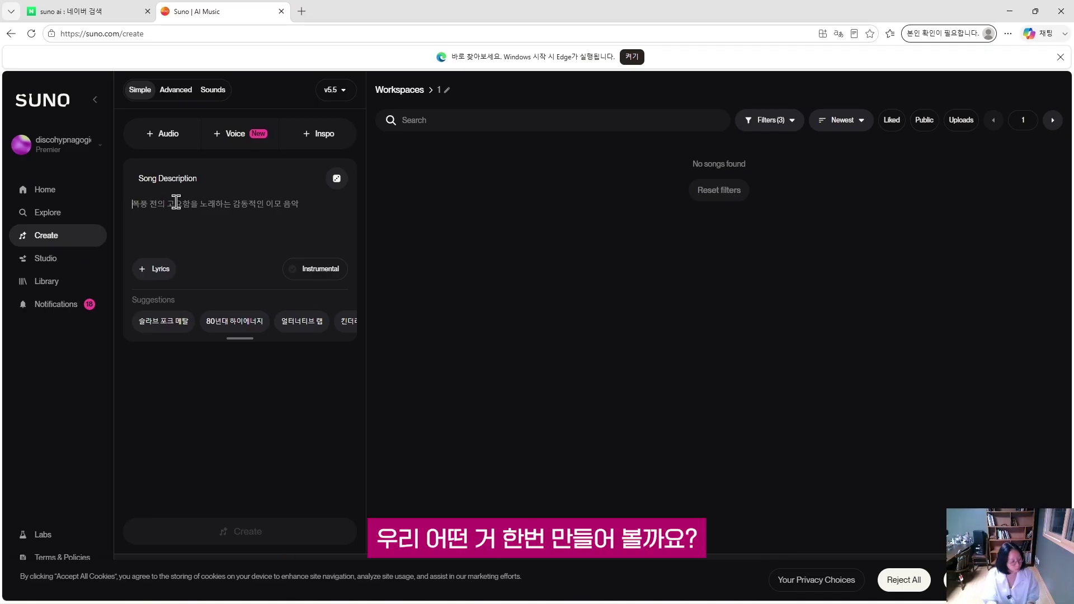
{"action": "type", "text": "ㄴ"}
{"action": "key", "text": "BackSpace"}
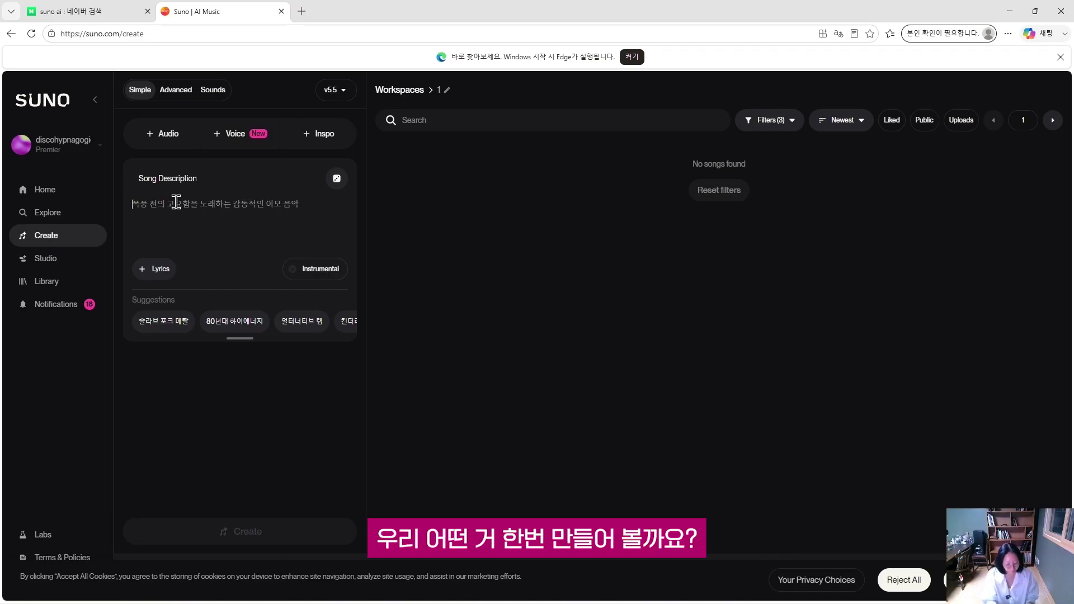
{"action": "type", "text": "easy pop happ"}
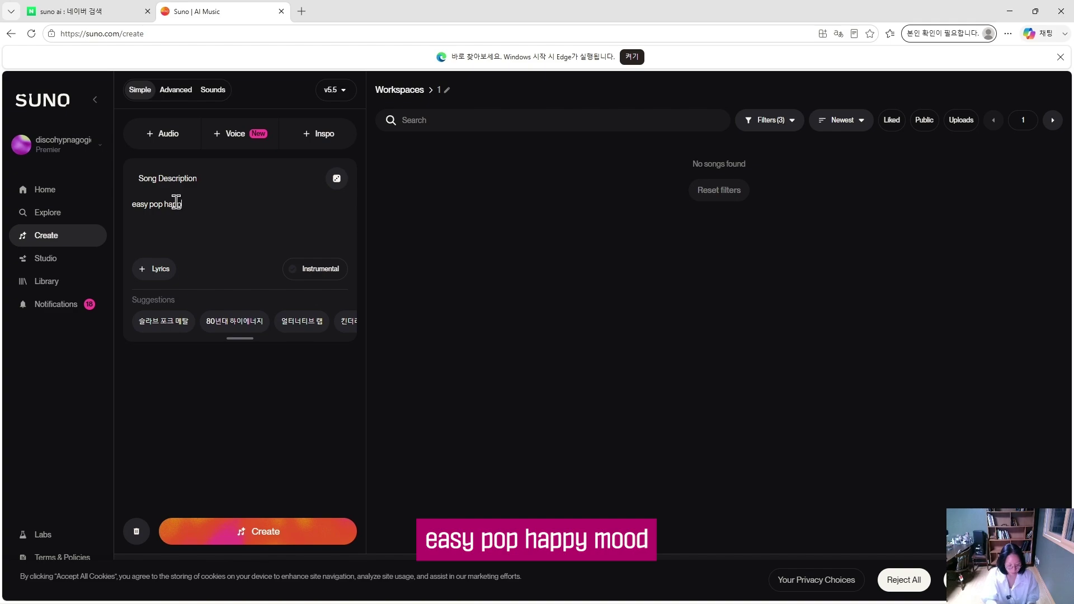
{"action": "type", "text": "y moo"}
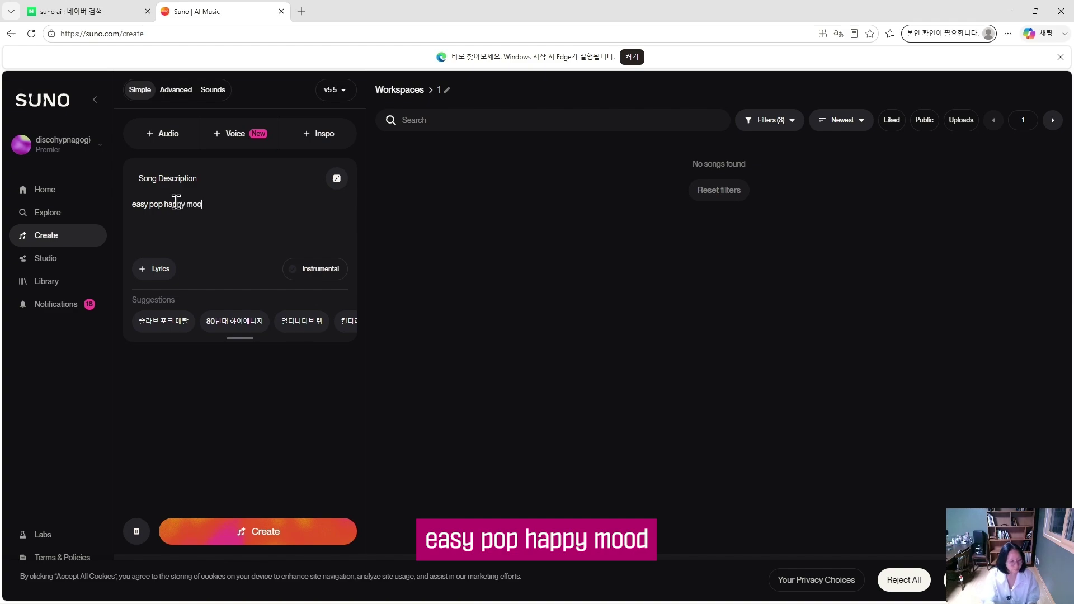
{"action": "type", "text": "d"}
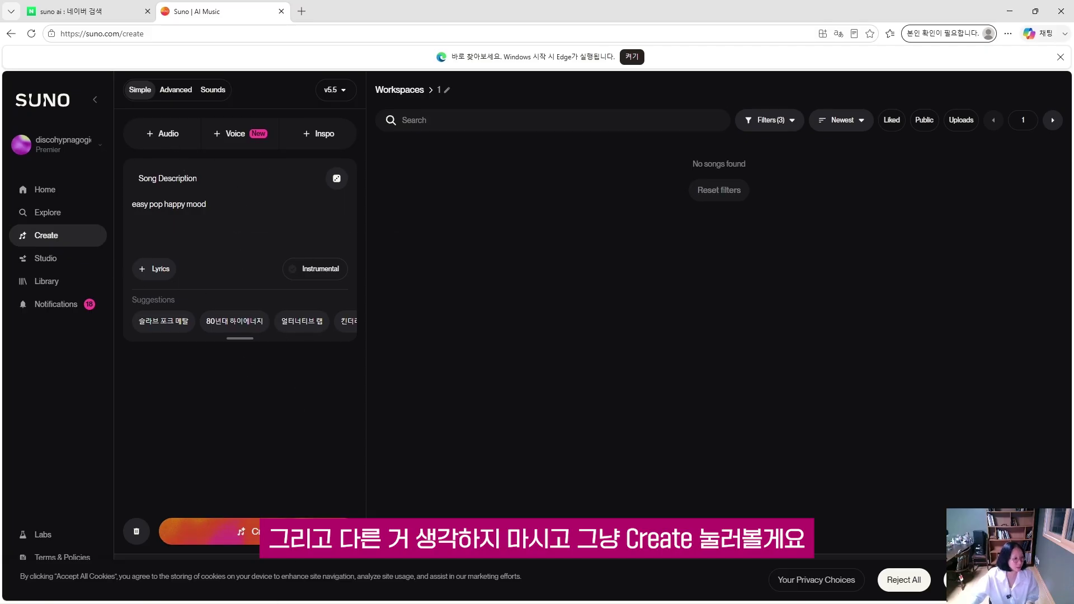
{"action": "left_click", "coordinate": [259, 531]}
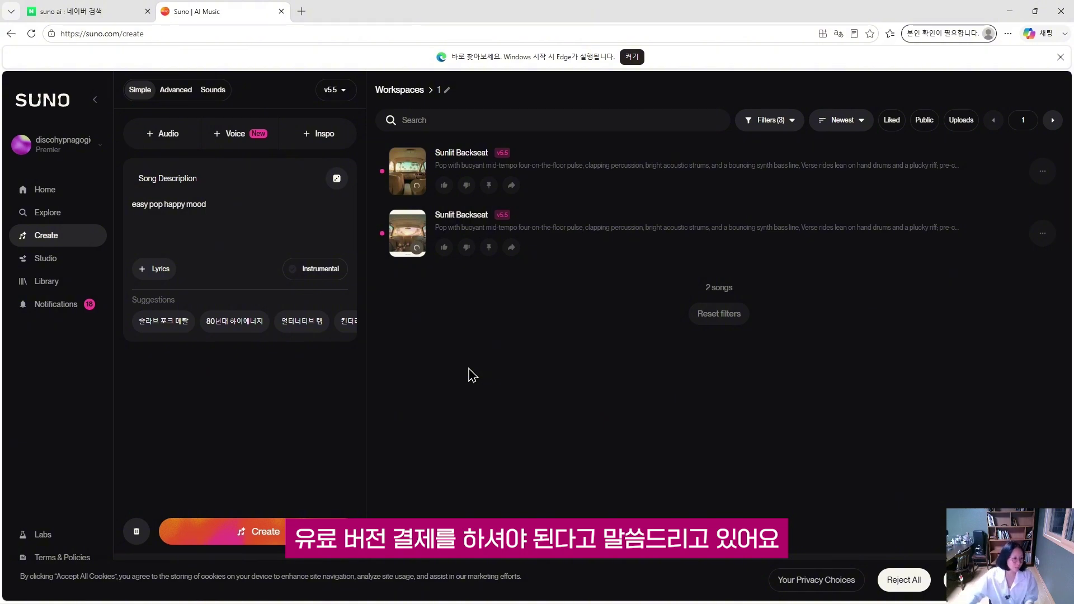
Listen to the lower "Sunlit Backseat" track, stop it, and view the song details of both versions.
{"action": "left_click", "coordinate": [407, 234]}
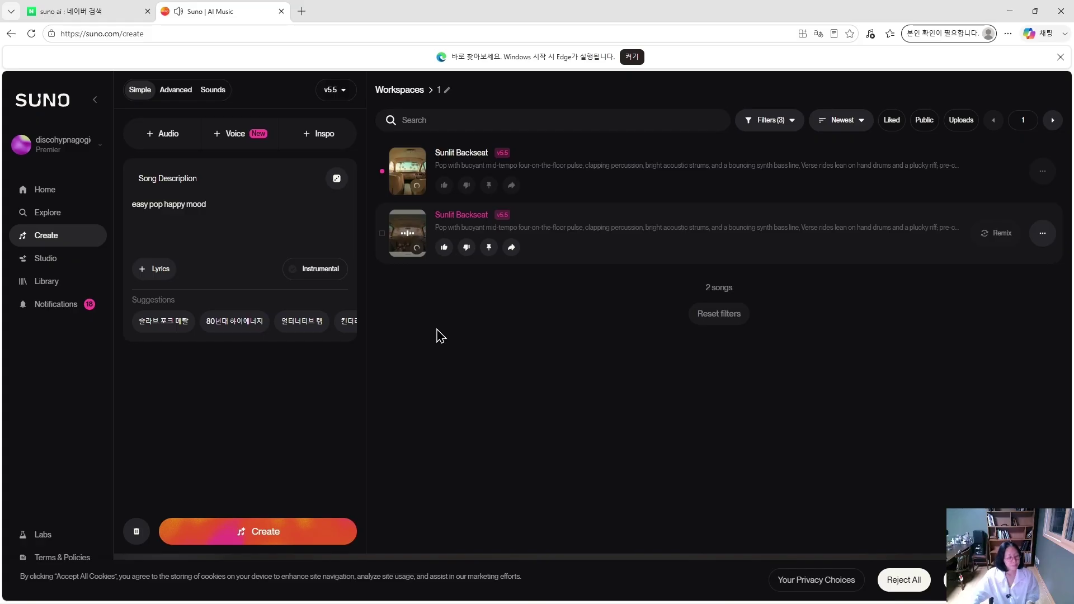
{"action": "left_click", "coordinate": [562, 243]}
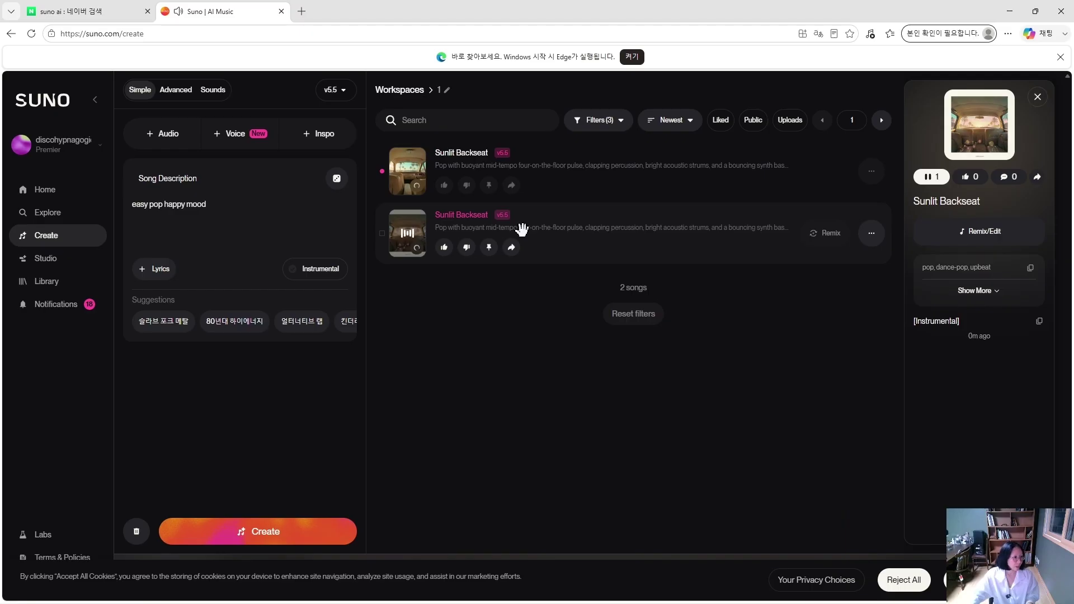
{"action": "left_click", "coordinate": [409, 232]}
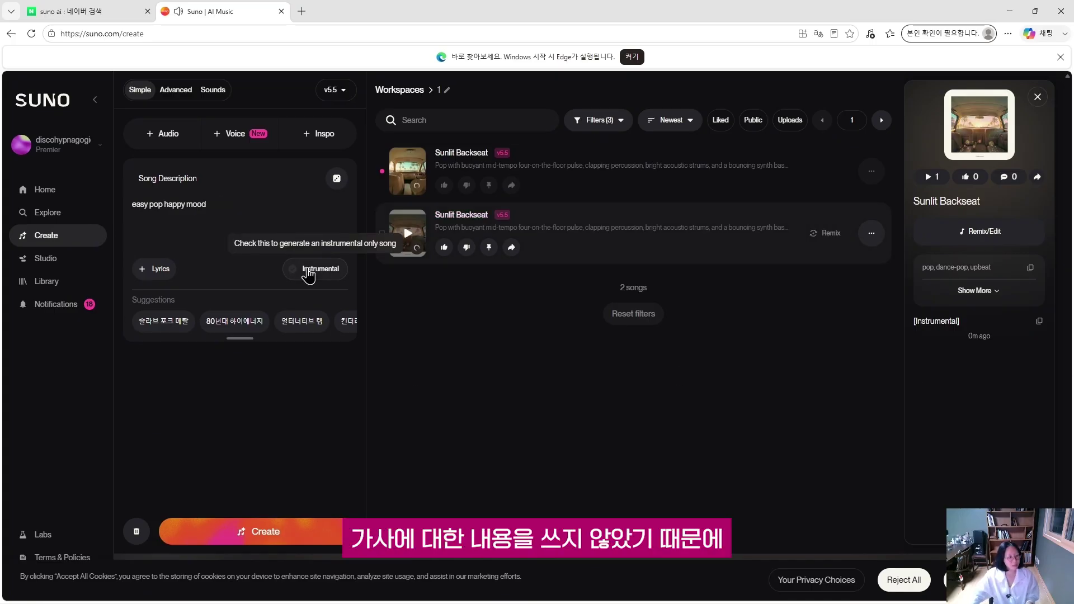
{"action": "mouse_move", "coordinate": [950, 319]}
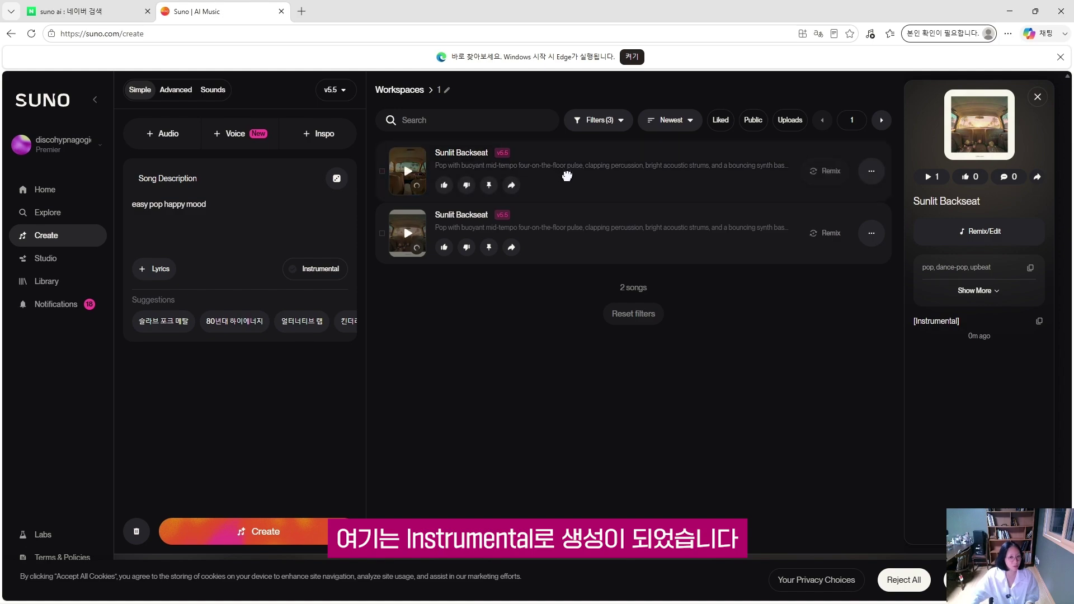
{"action": "left_click", "coordinate": [566, 176]}
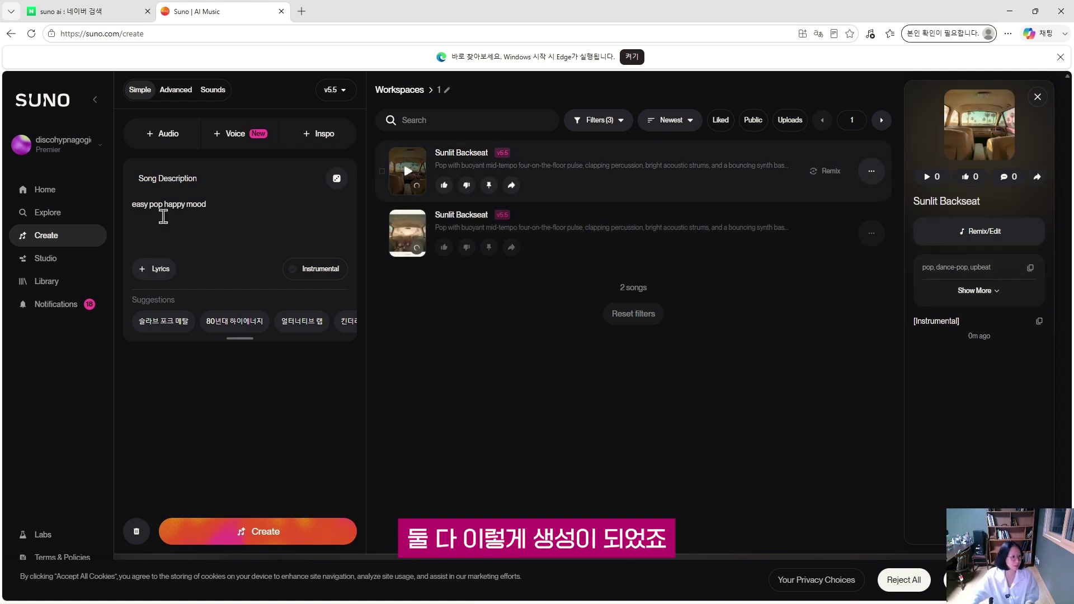
Replace the song description with "사랑에대해 슬퍼하는 내용의 가사가 담긴 한국적인 감성 발라드" and generate the song.
{"action": "left_click_drag", "start_coordinate": [229, 209], "coordinate": [115, 209]}
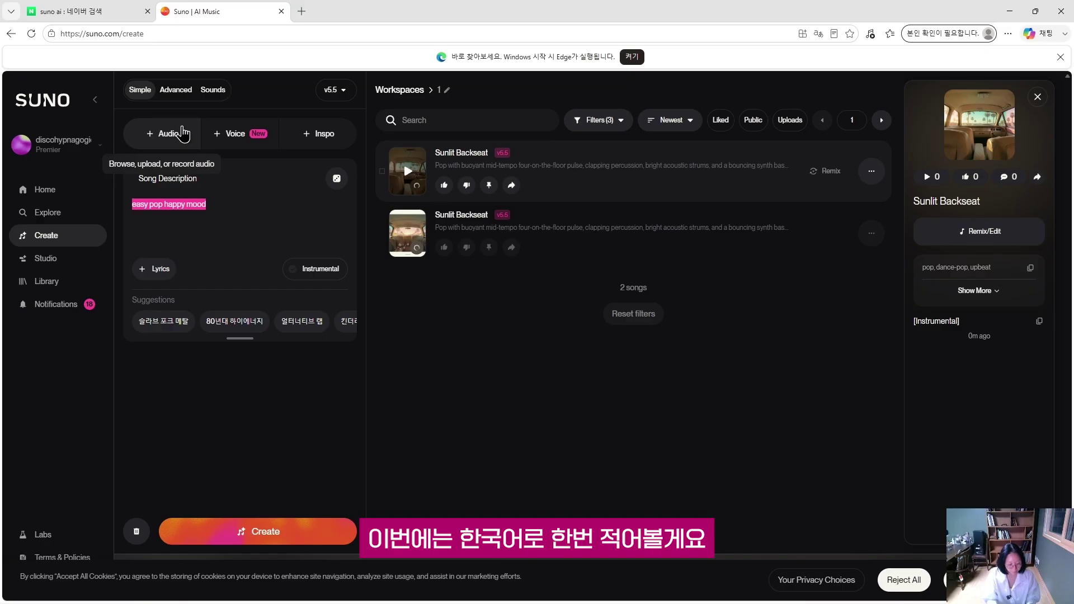
{"action": "type", "text": "설랑에"}
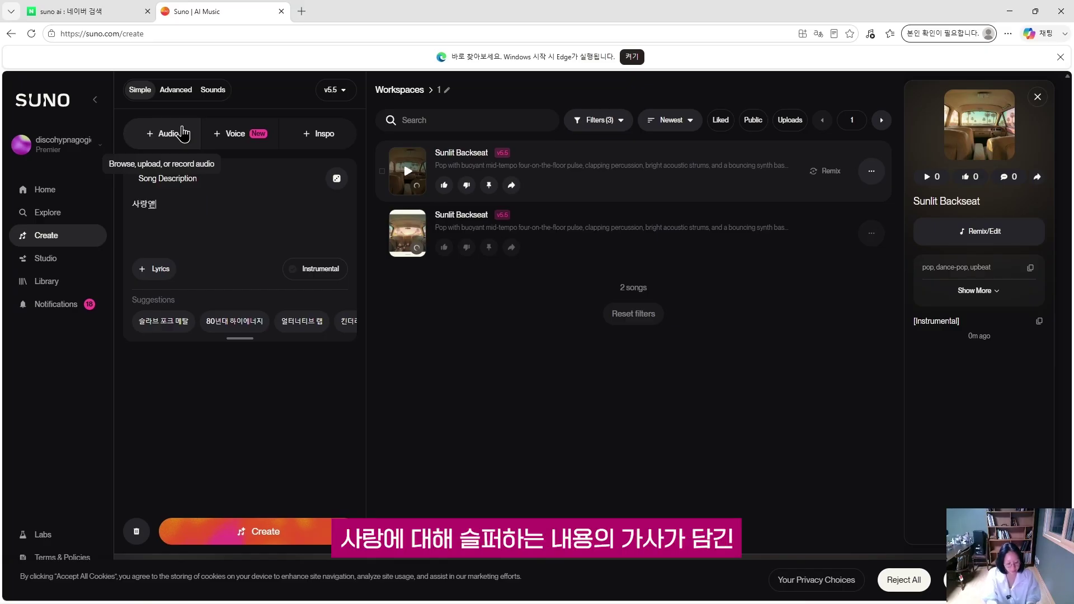
{"action": "type", "text": "대해 슬퍼하는 내용의 가사가 담긴"}
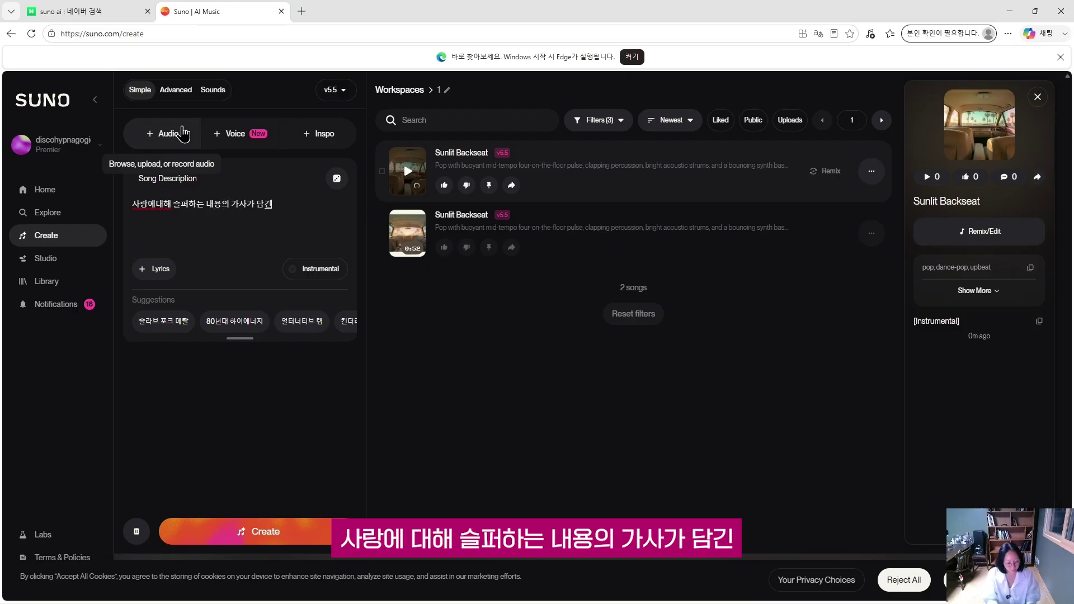
{"action": "type", "text": "한국ㅈ"}
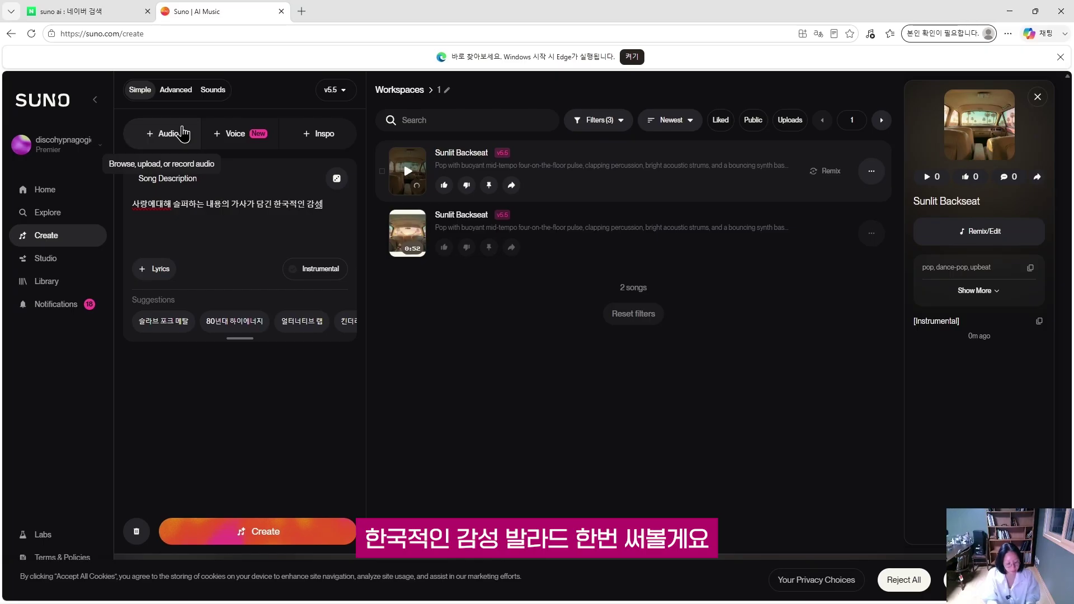
{"action": "type", "text": "적인 감성 발라드"}
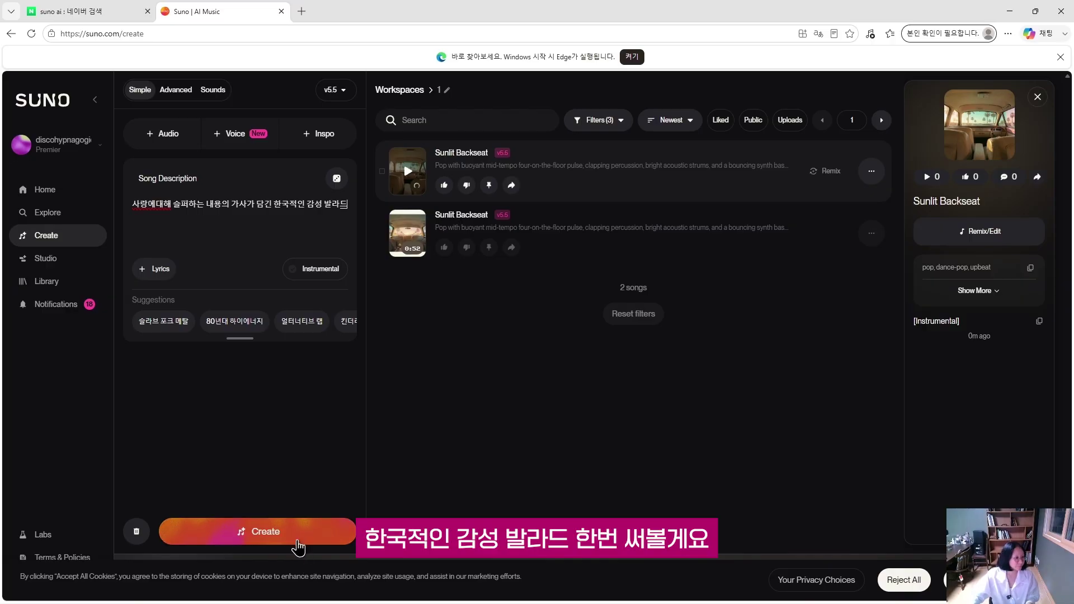
{"action": "left_click", "coordinate": [298, 545]}
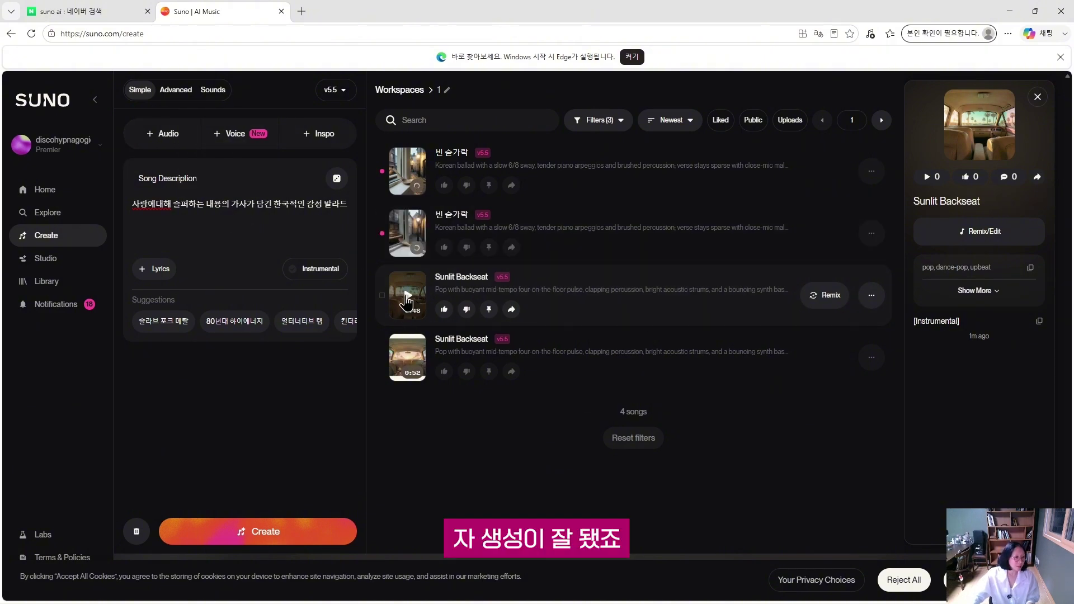
Play the upper "Sunlit Backseat" track briefly, then the second Korean ballad while reviewing its lyrics against the song description.
{"action": "left_click", "coordinate": [406, 296]}
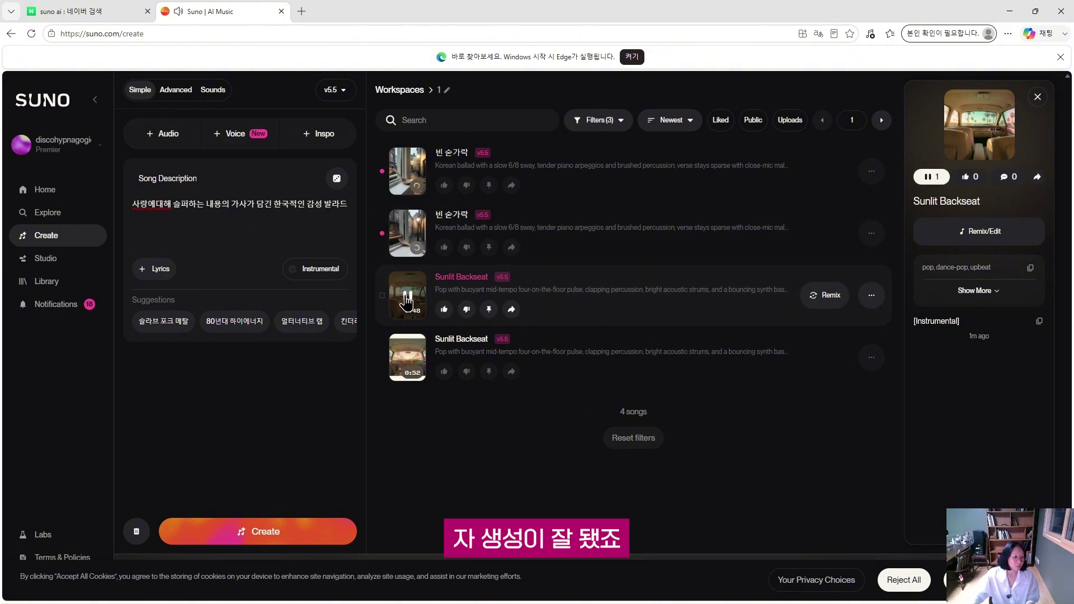
{"action": "left_click", "coordinate": [587, 245]}
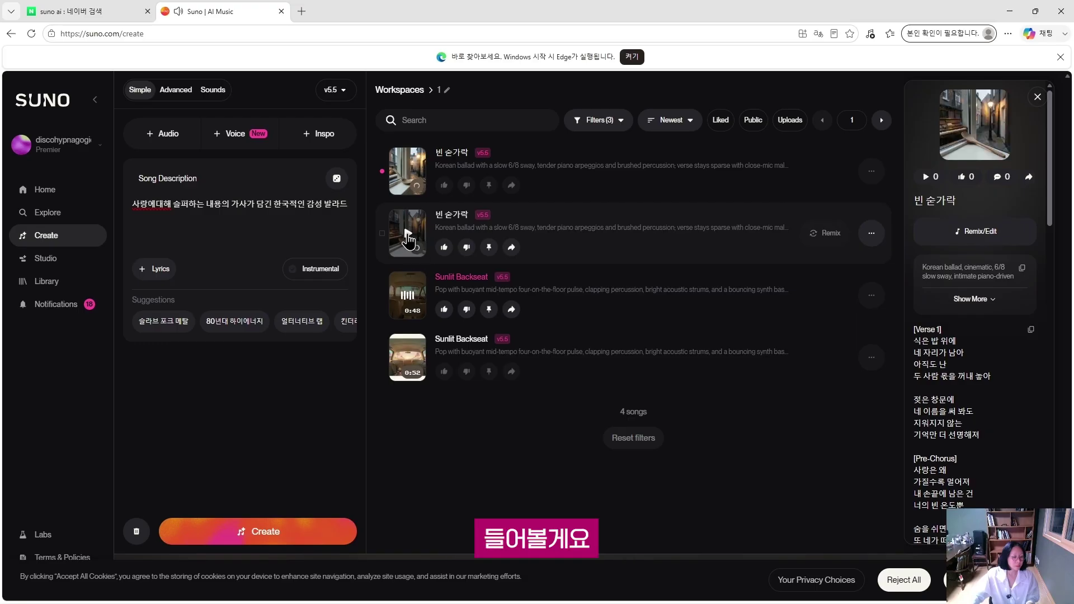
{"action": "left_click", "coordinate": [407, 235]}
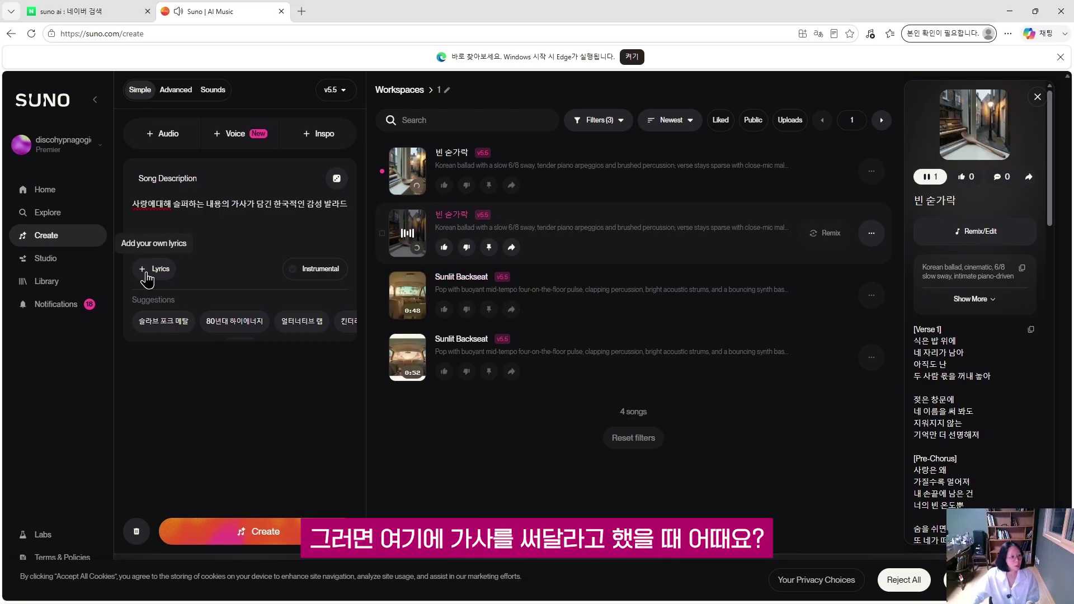
{"action": "left_click_drag", "start_coordinate": [189, 204], "coordinate": [296, 205]}
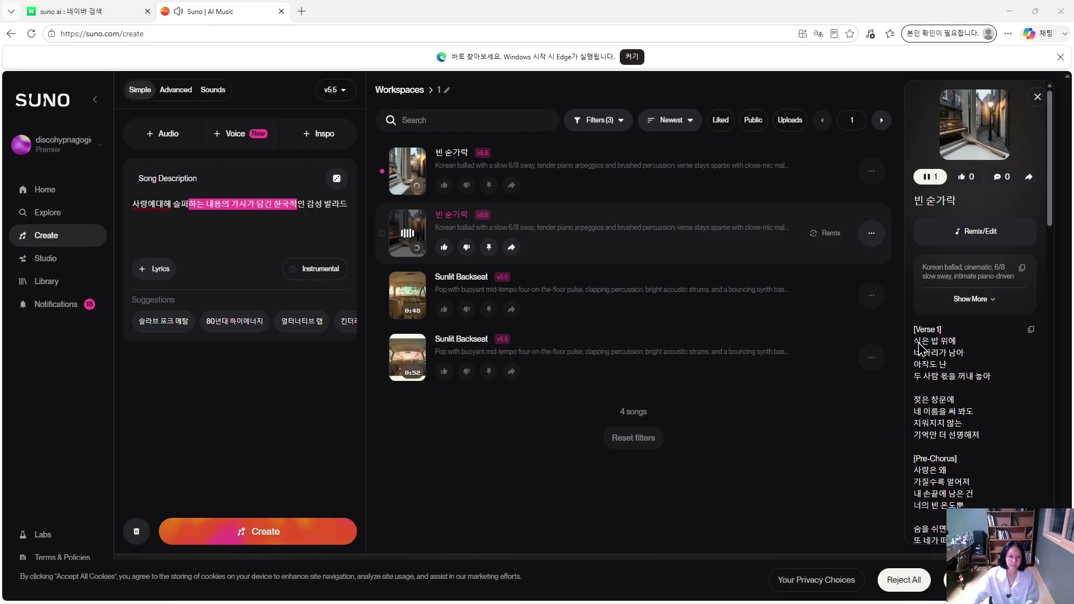
{"action": "left_click_drag", "start_coordinate": [915, 341], "coordinate": [973, 473]}
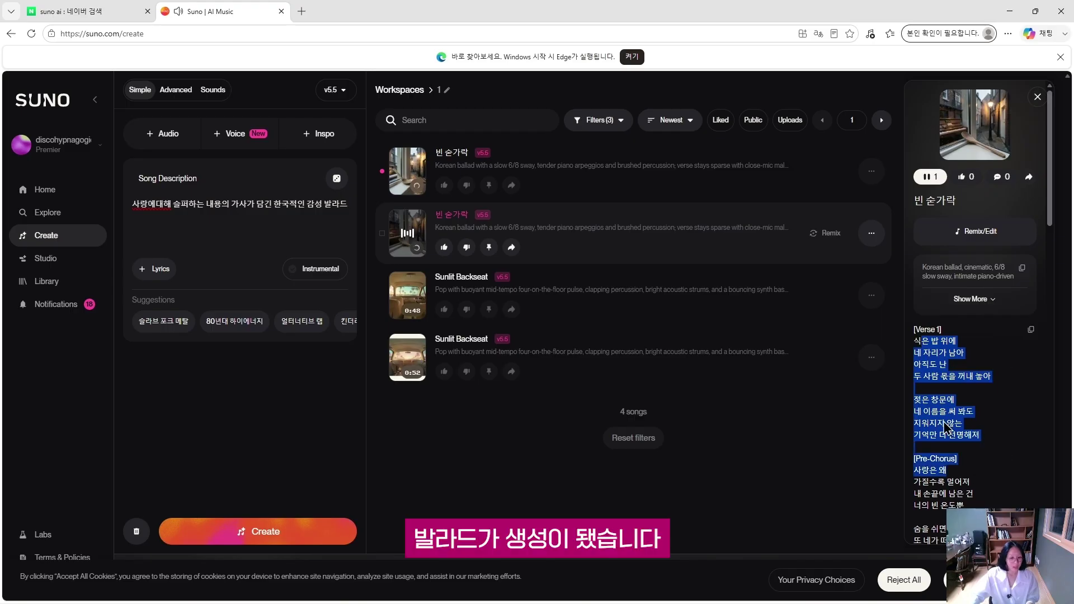
{"action": "left_click", "coordinate": [950, 436]}
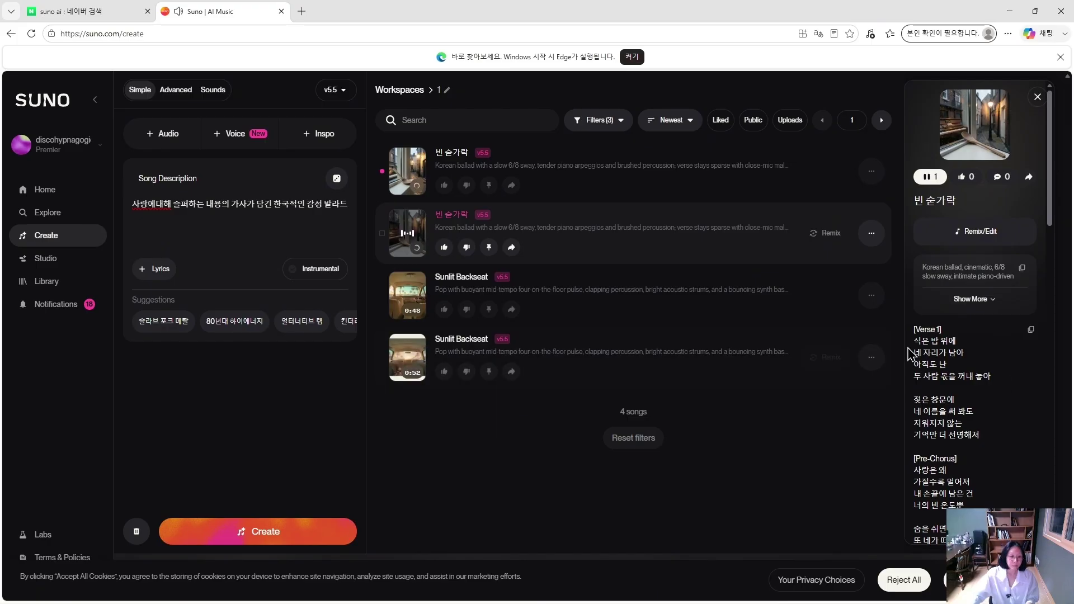
Read through the lyrics of the second "빈 숟가락" track, stop it, and briefly listen to the first "빈 숟가락" version.
{"action": "left_click_drag", "start_coordinate": [914, 339], "coordinate": [979, 505]}
{"action": "left_click", "coordinate": [951, 446]}
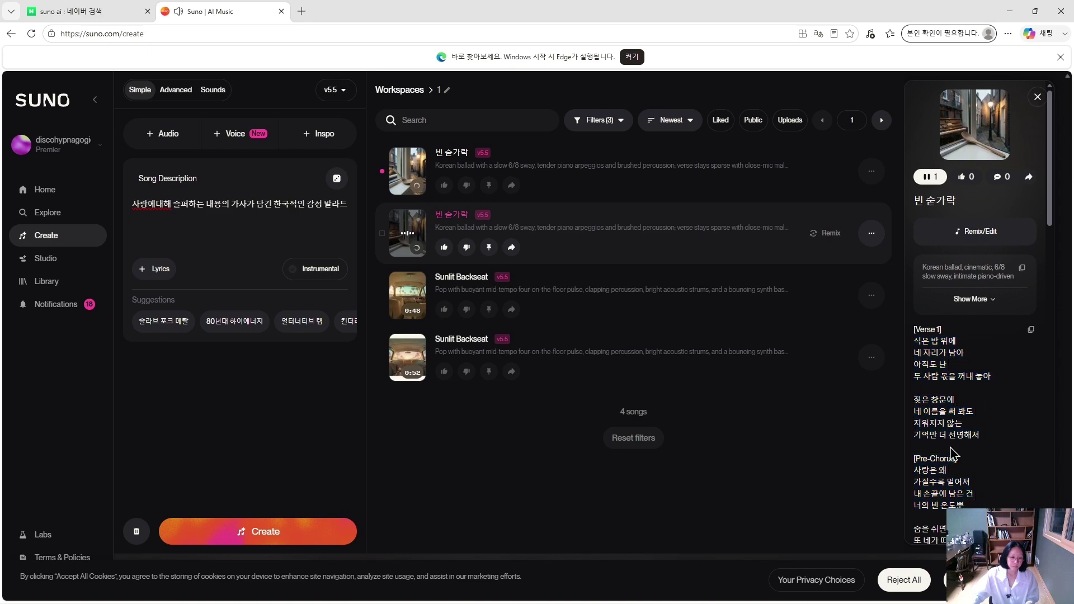
{"action": "scroll", "coordinate": [954, 446], "scroll_direction": "down", "scroll_amount": 3}
{"action": "mouse_move", "coordinate": [412, 246]}
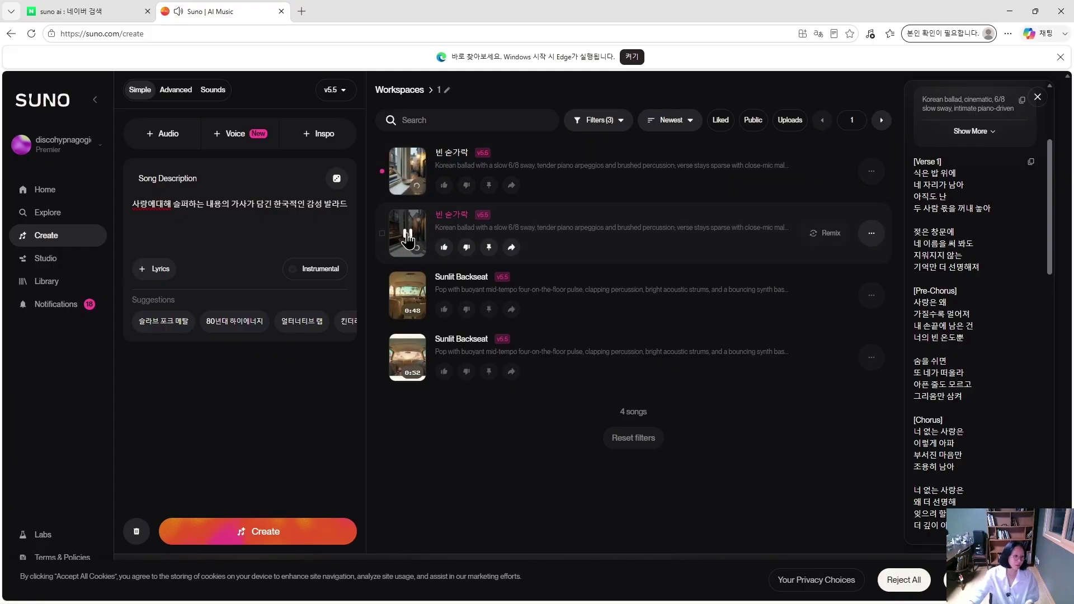
{"action": "left_click", "coordinate": [411, 174]}
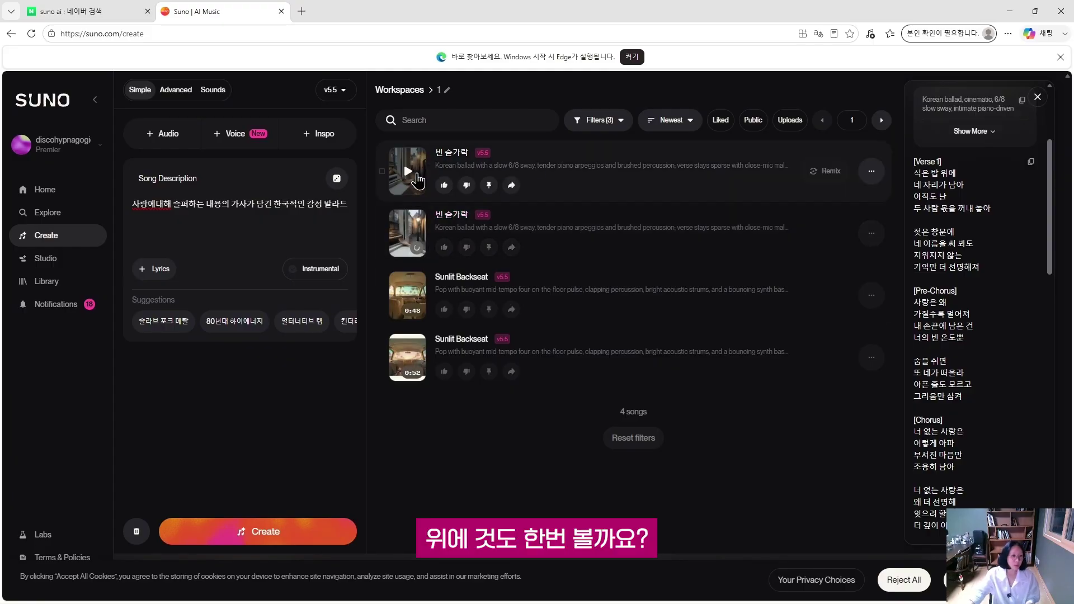
{"action": "left_click", "coordinate": [409, 172]}
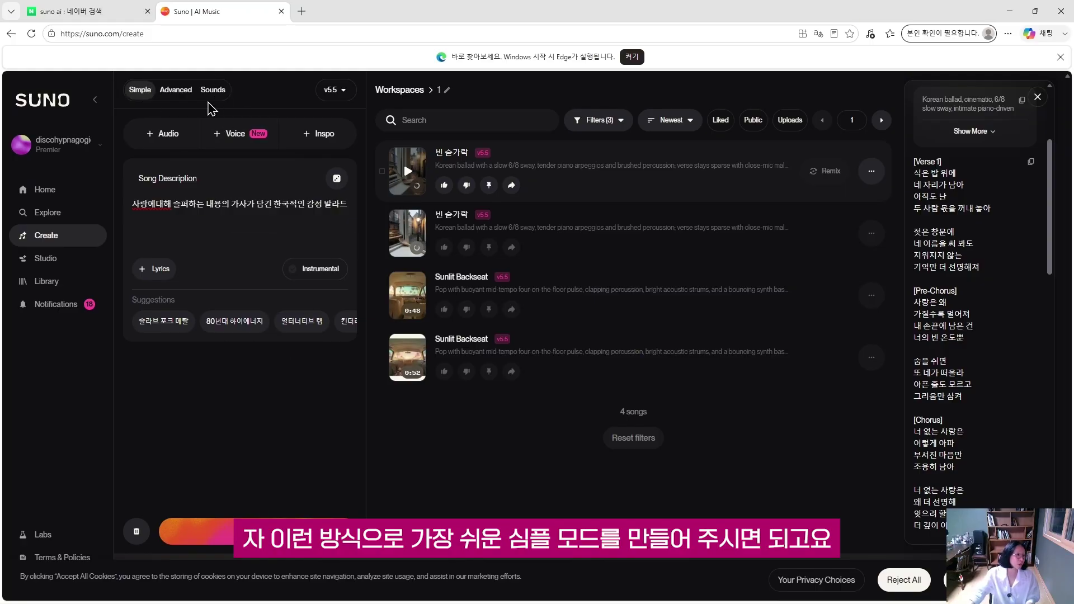
Copy "한국적인 감성 발라드" from the Simple mode song description into the Styles of Advanced mode.
{"action": "left_click", "coordinate": [174, 99]}
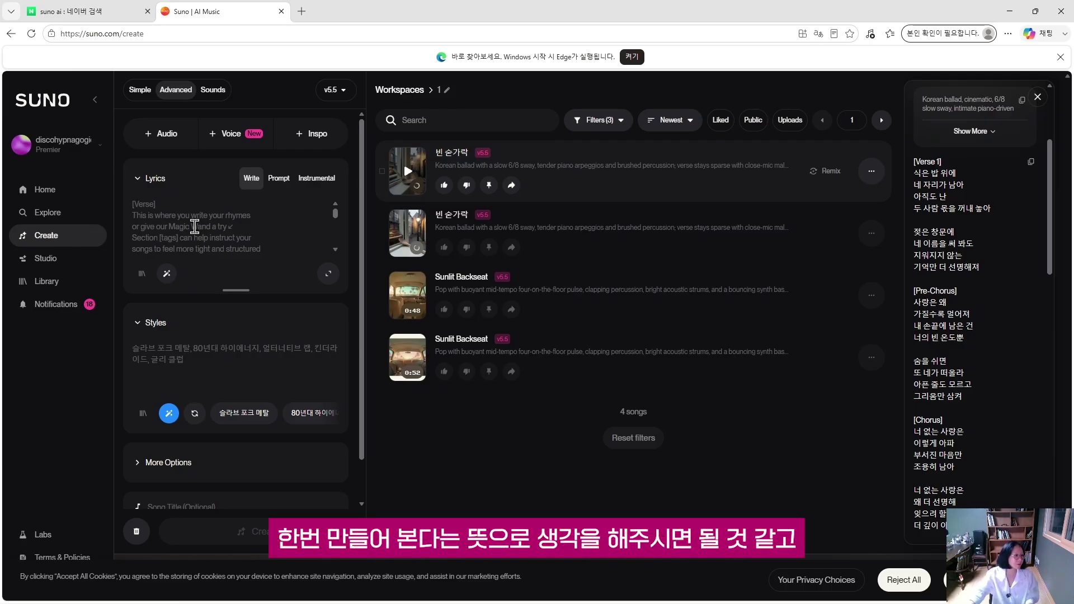
{"action": "left_click", "coordinate": [141, 92]}
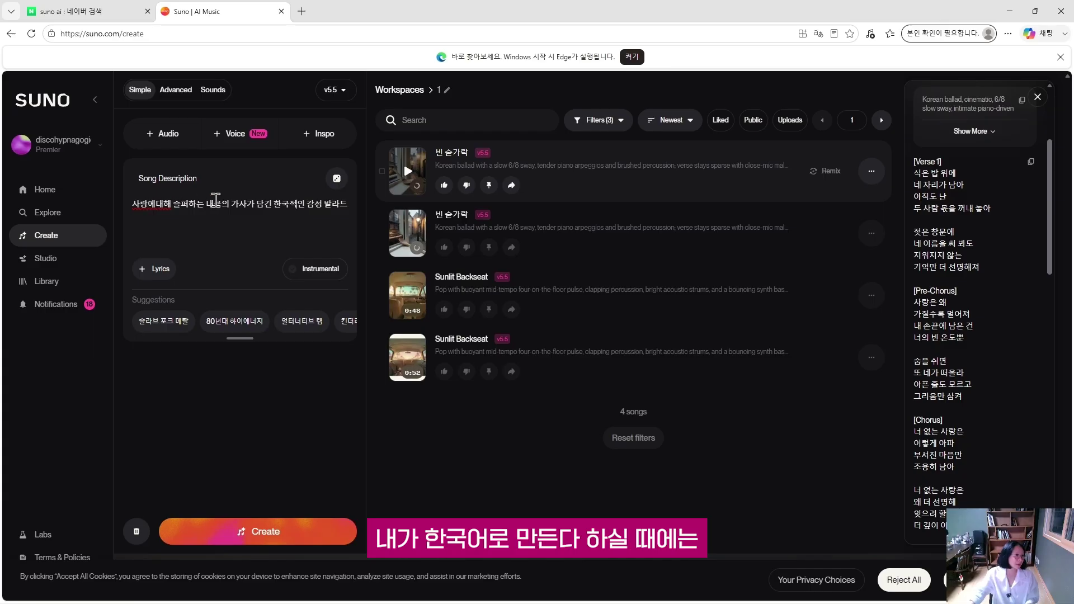
{"action": "left_click_drag", "start_coordinate": [136, 201], "coordinate": [390, 198]}
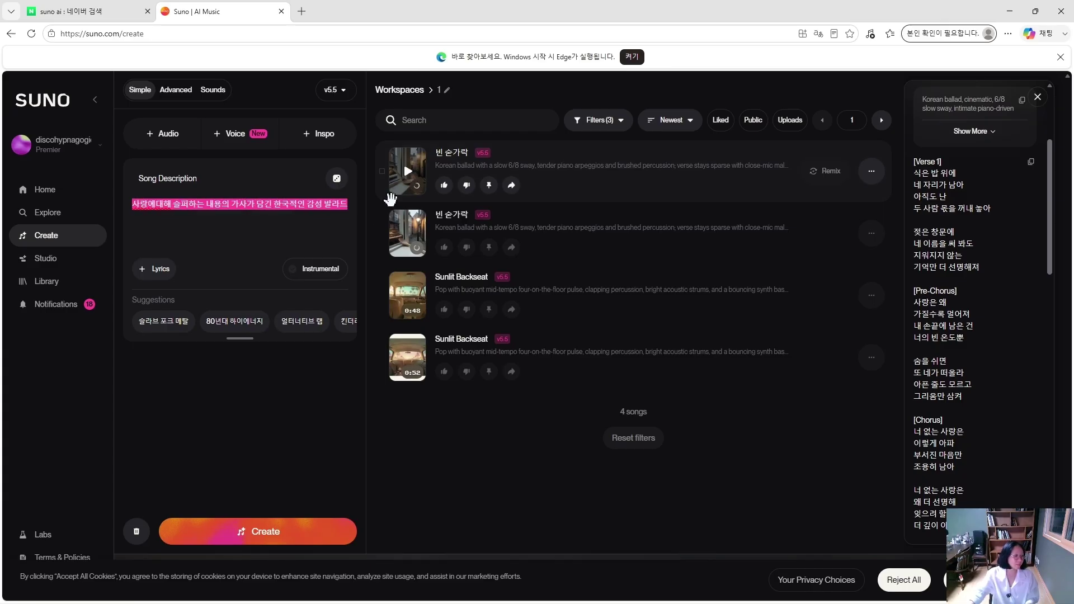
{"action": "left_click", "coordinate": [292, 213]}
{"action": "left_click_drag", "start_coordinate": [274, 204], "coordinate": [367, 212]}
{"action": "key", "text": "ctrl+c"}
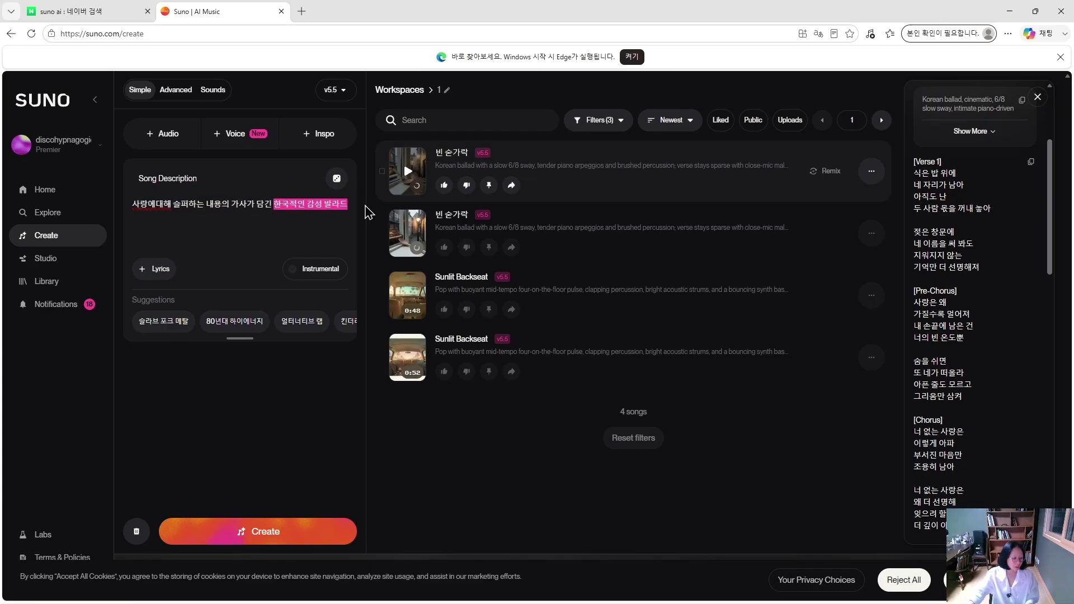
{"action": "left_click", "coordinate": [176, 90]}
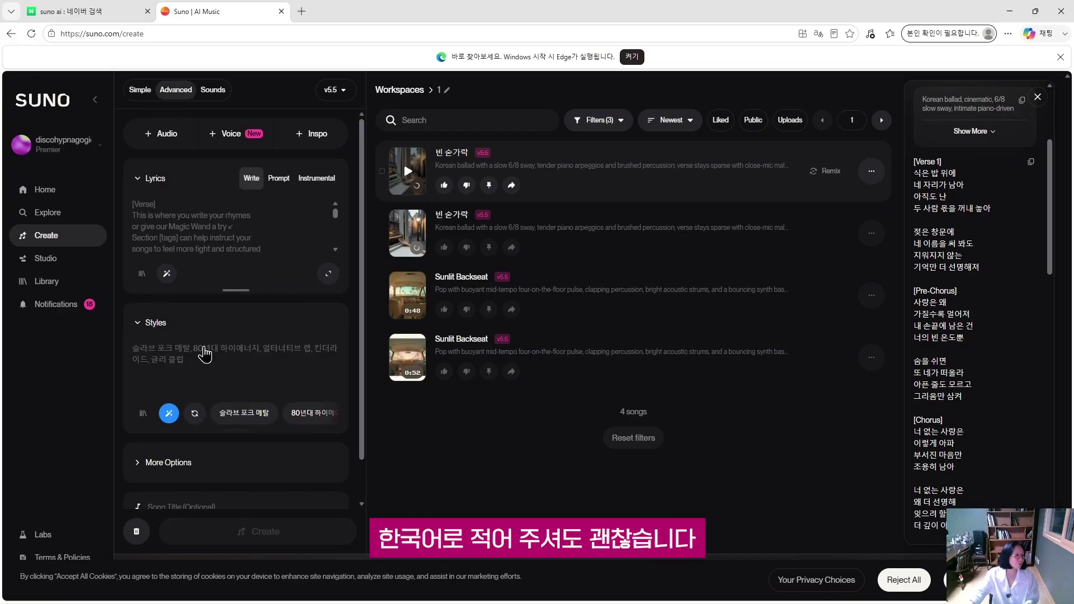
{"action": "left_click", "coordinate": [213, 354]}
{"action": "key", "text": "ctrl+v"}
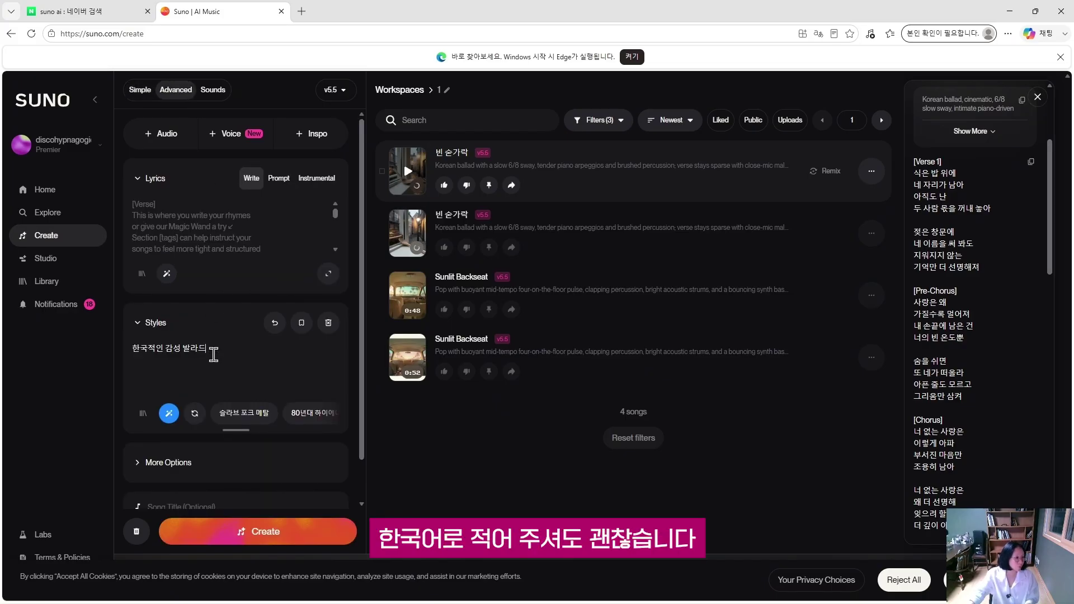
Copy "사랑에대해 슬퍼하는 내용의 가사" from the Simple mode song description and return to Advanced mode.
{"action": "left_click", "coordinate": [145, 92]}
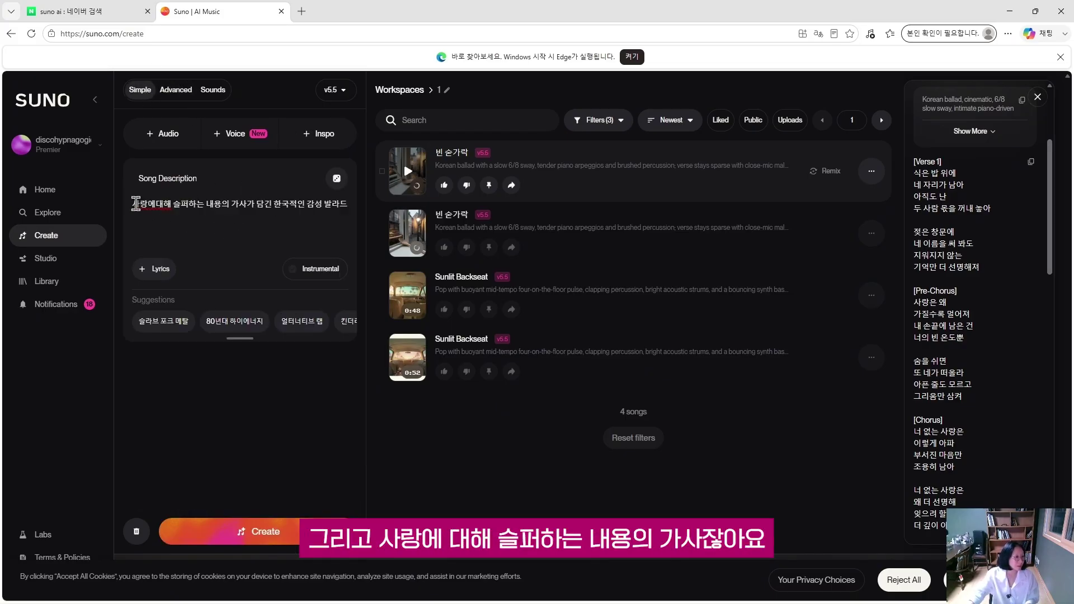
{"action": "left_click_drag", "start_coordinate": [133, 203], "coordinate": [249, 200]}
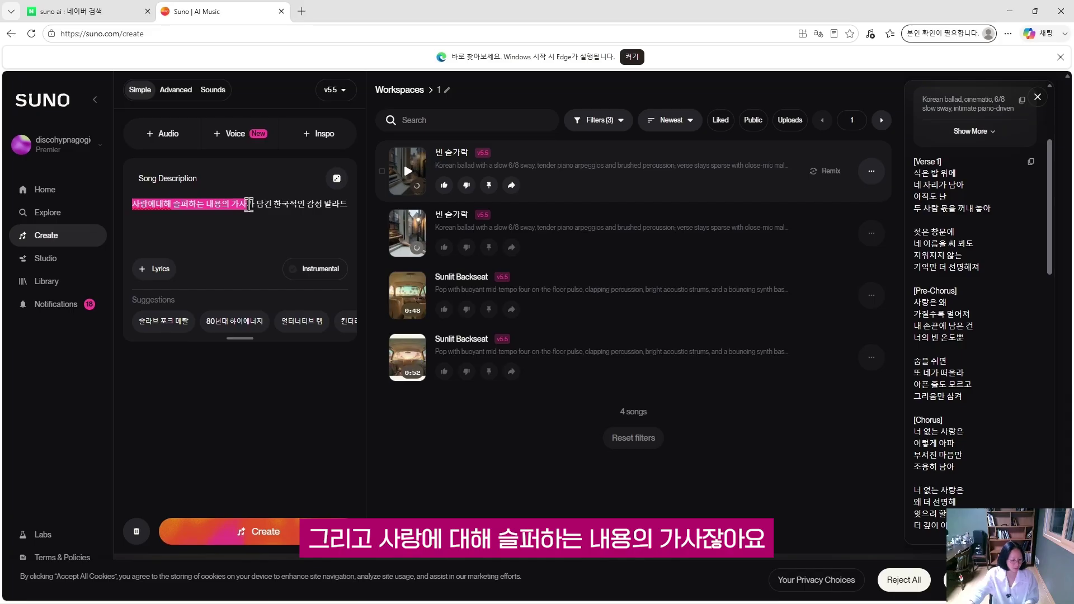
{"action": "left_click", "coordinate": [175, 90]}
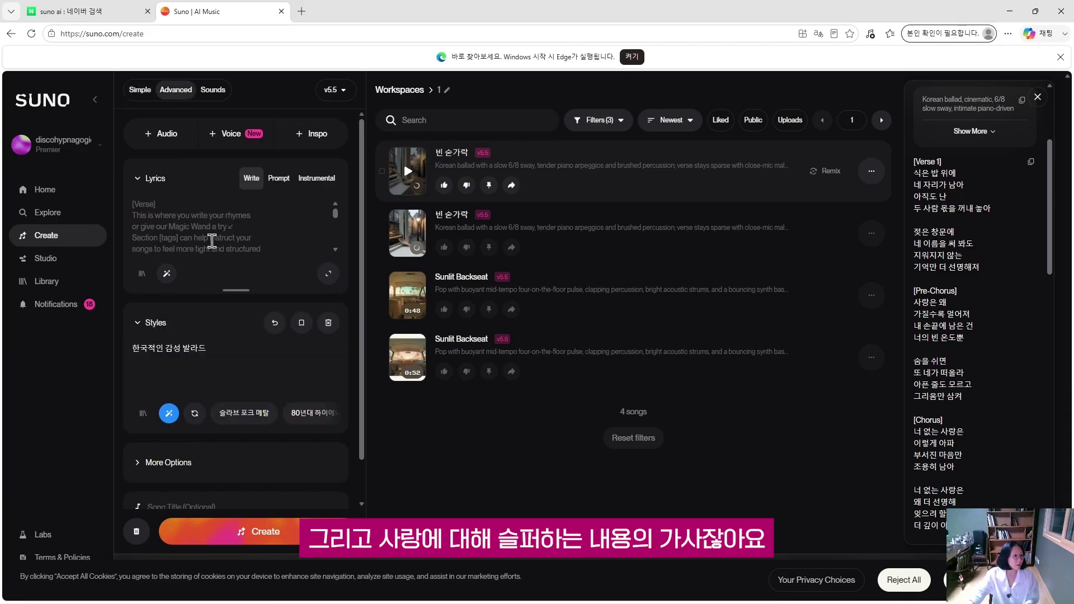
Compare the Prompt, Write and Instrumental modes for the lyrics, ending on Write.
{"action": "left_click", "coordinate": [279, 179]}
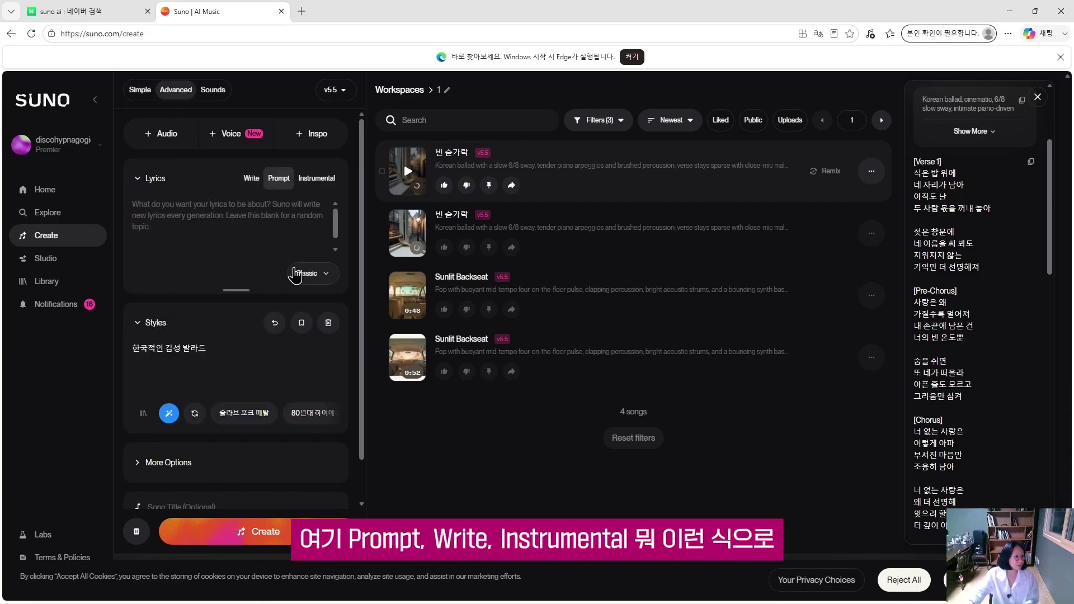
{"action": "left_click", "coordinate": [256, 180]}
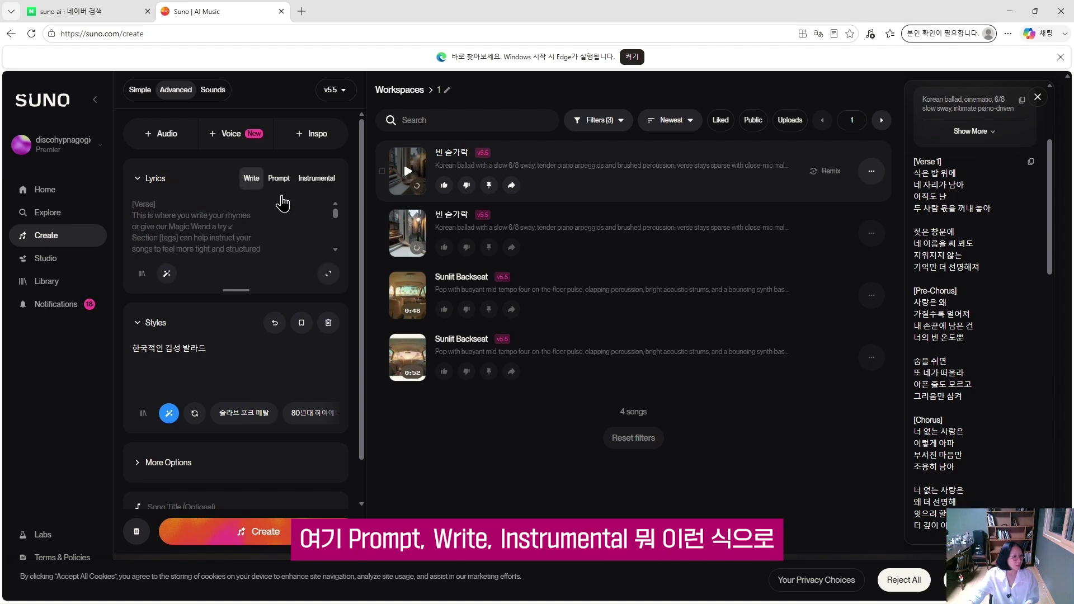
{"action": "left_click", "coordinate": [328, 178]}
{"action": "left_click", "coordinate": [270, 179]}
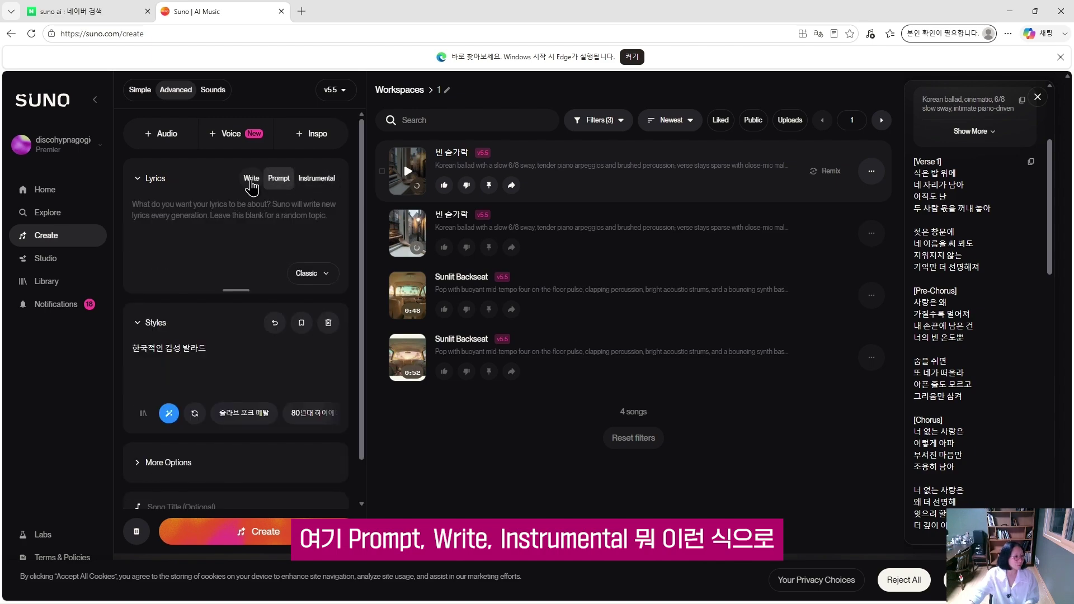
{"action": "left_click", "coordinate": [251, 178]}
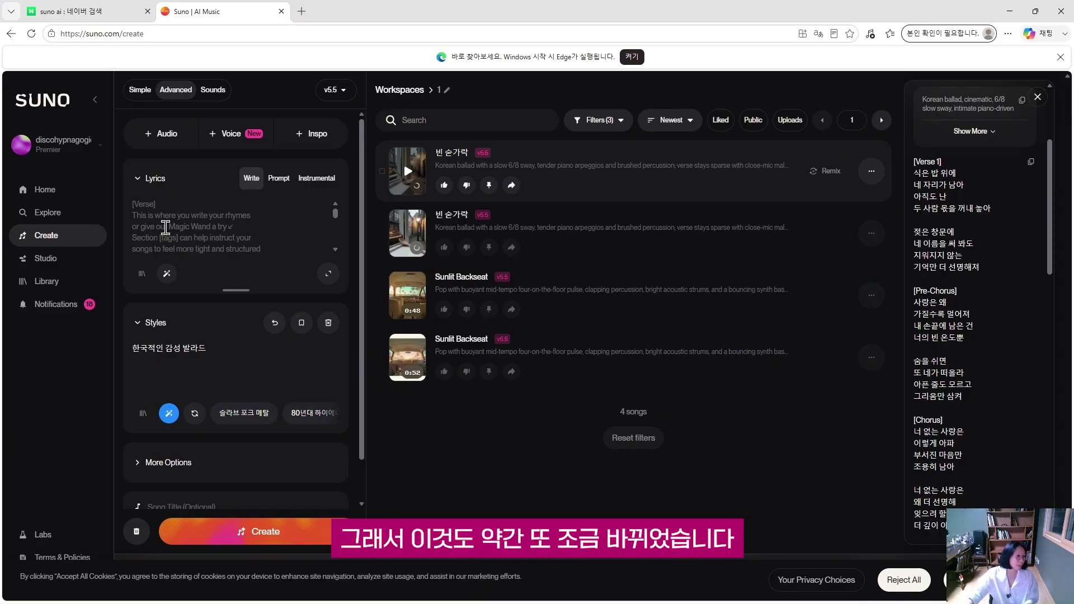
{"action": "left_click", "coordinate": [316, 178]}
{"action": "left_click", "coordinate": [251, 178]}
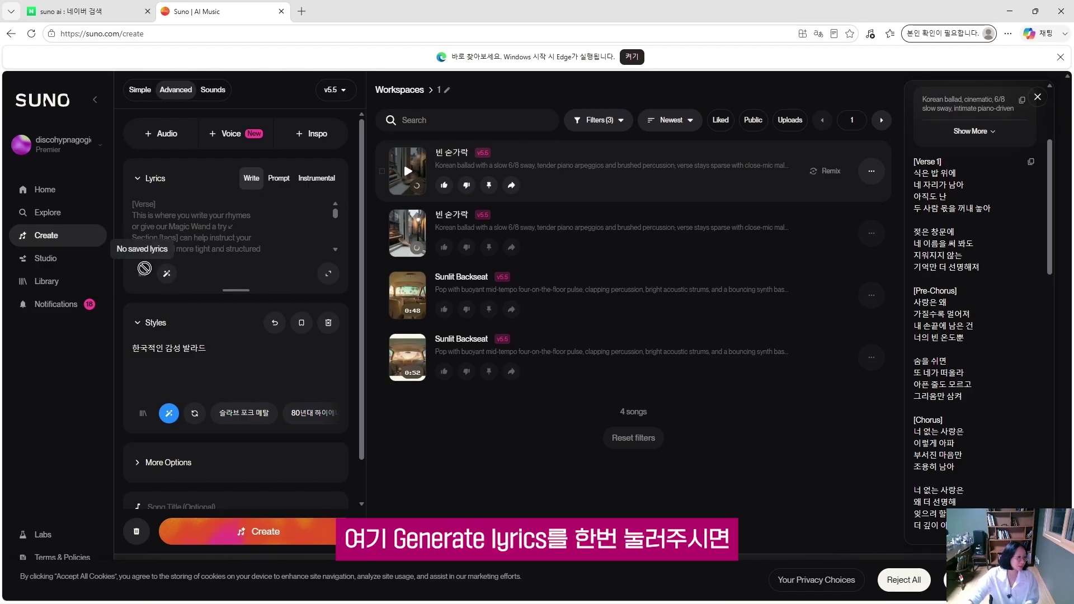
Generate full-song lyrics with Write Full Song from the prompt "사랑에대해 슬퍼하는 내용의 한국 발라드 가사".
{"action": "left_click", "coordinate": [167, 273]}
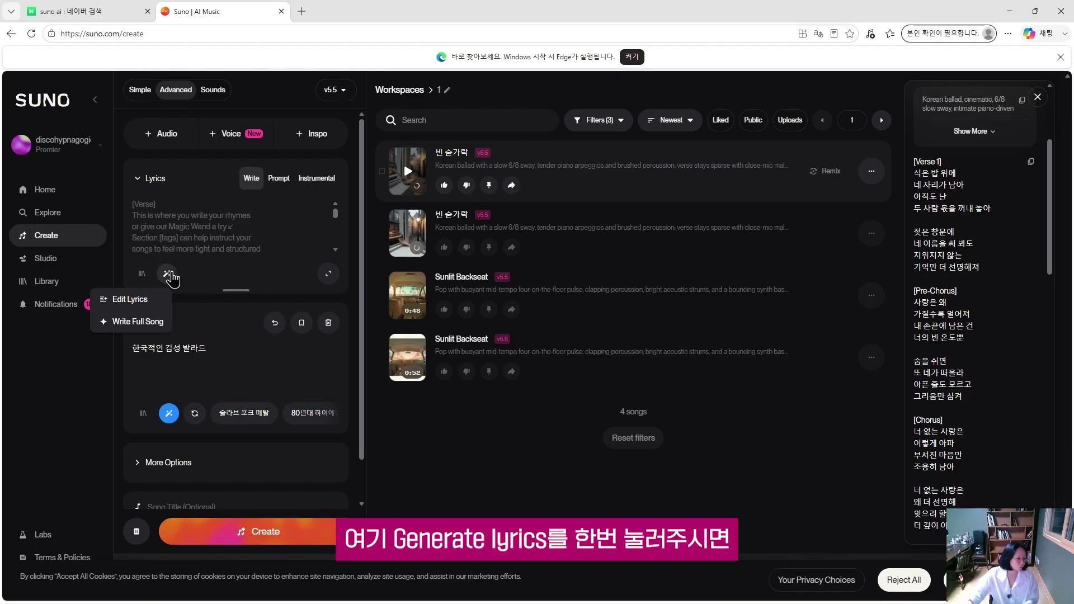
{"action": "left_click", "coordinate": [139, 323]}
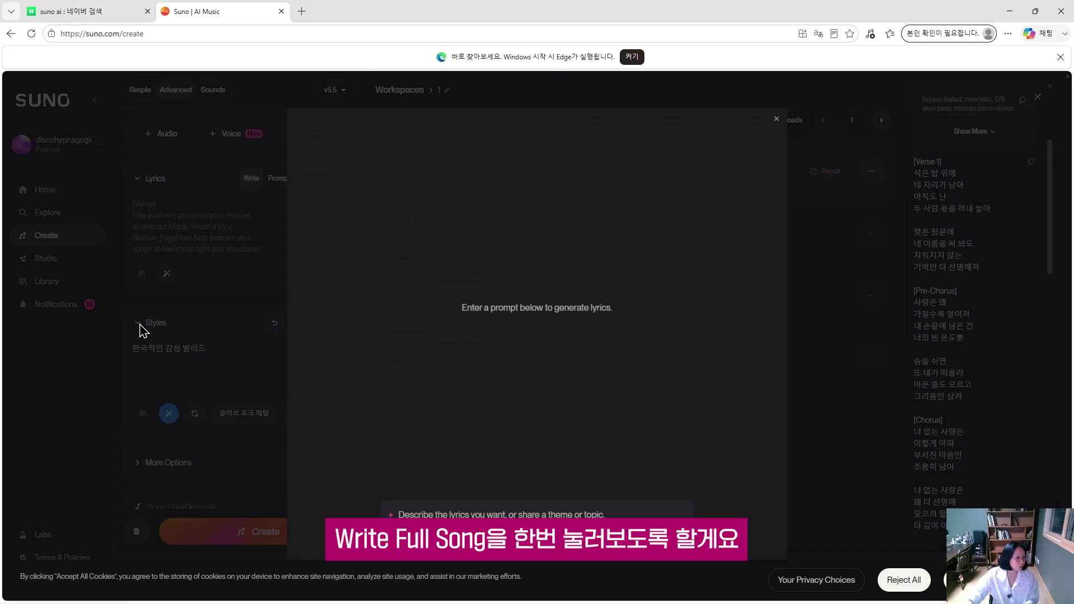
{"action": "type", "text": "사랑에대해 슬퍼하는 내용의 가사"}
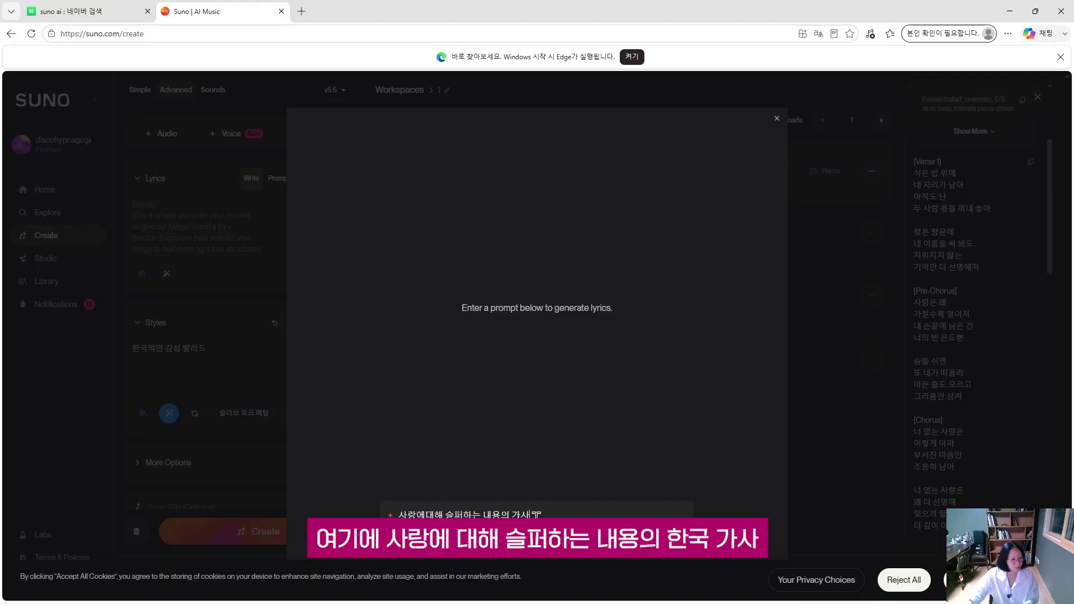
{"action": "left_click", "coordinate": [515, 511]}
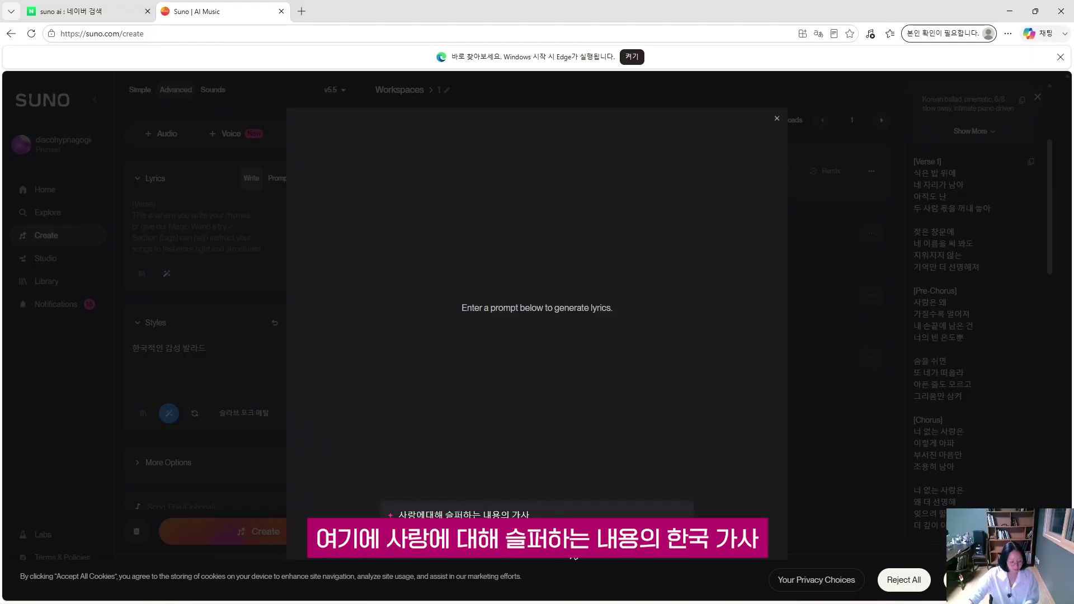
{"action": "type", "text": "하ㄴㄱ"}
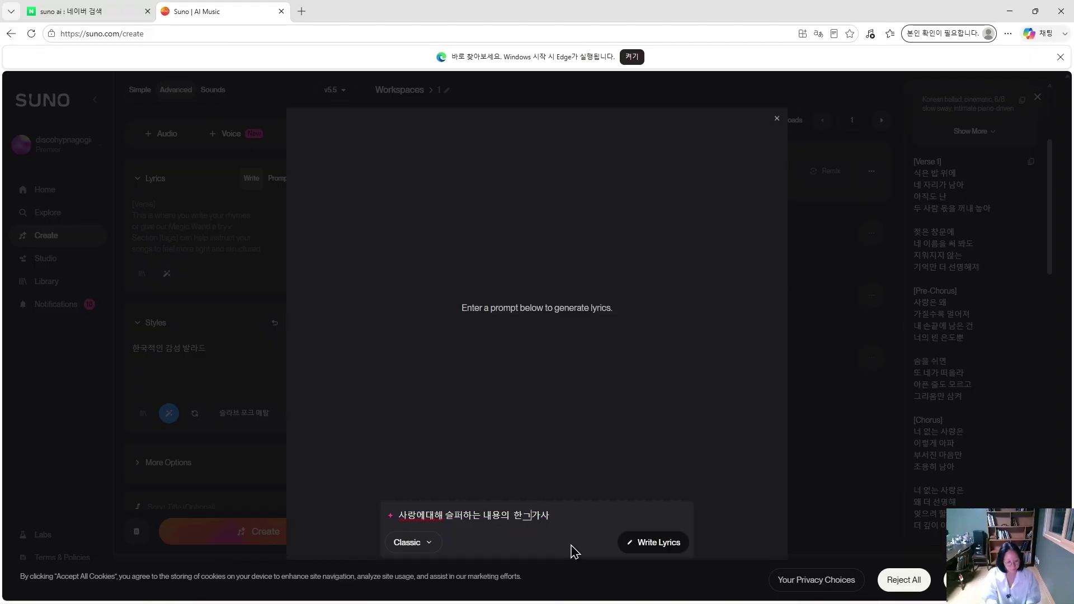
{"action": "type", "text": "ㅜㄱ ㅂㅏㄹㄹ"}
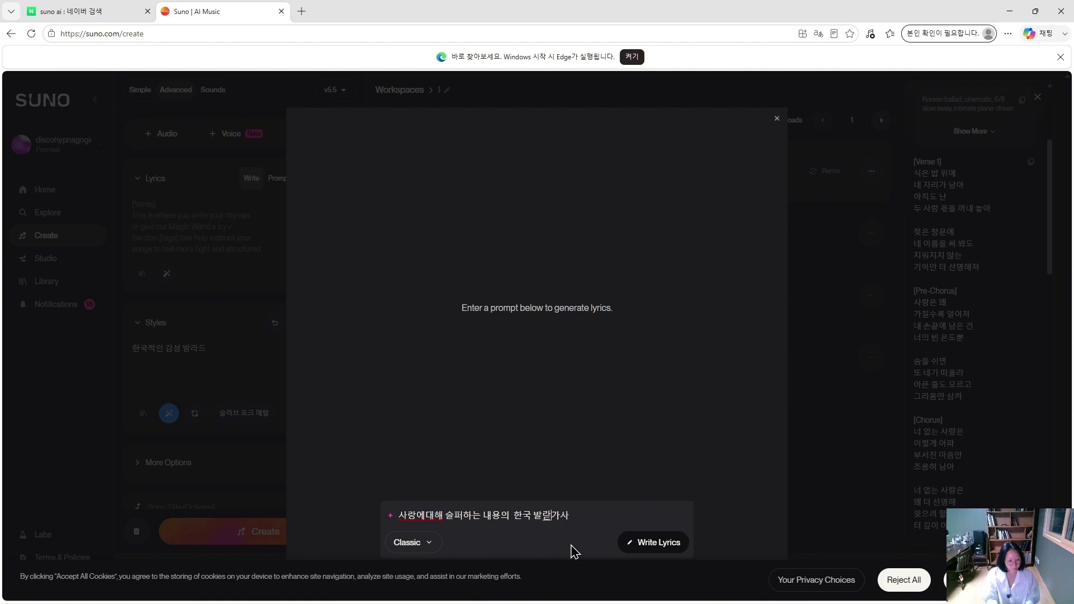
{"action": "key", "text": "BackSpace"}
{"action": "type", "text": "ㄷㅡ"}
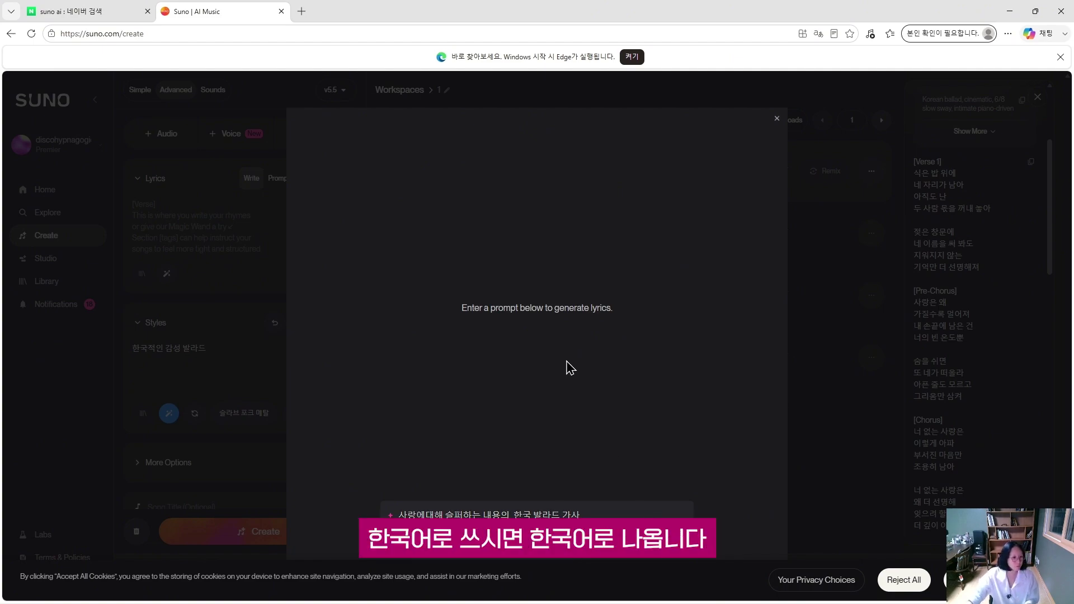
{"action": "key", "text": "Return"}
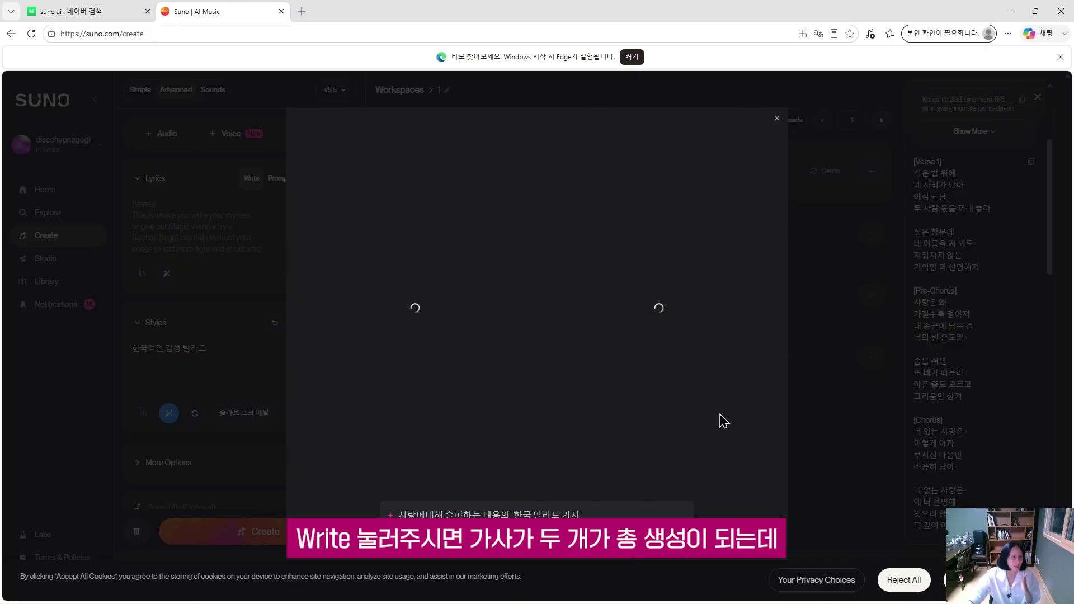
Review both generated "젖은 편지함" lyrics and use the second version for the song.
{"action": "scroll", "coordinate": [365, 221], "scroll_direction": "down", "scroll_amount": 4}
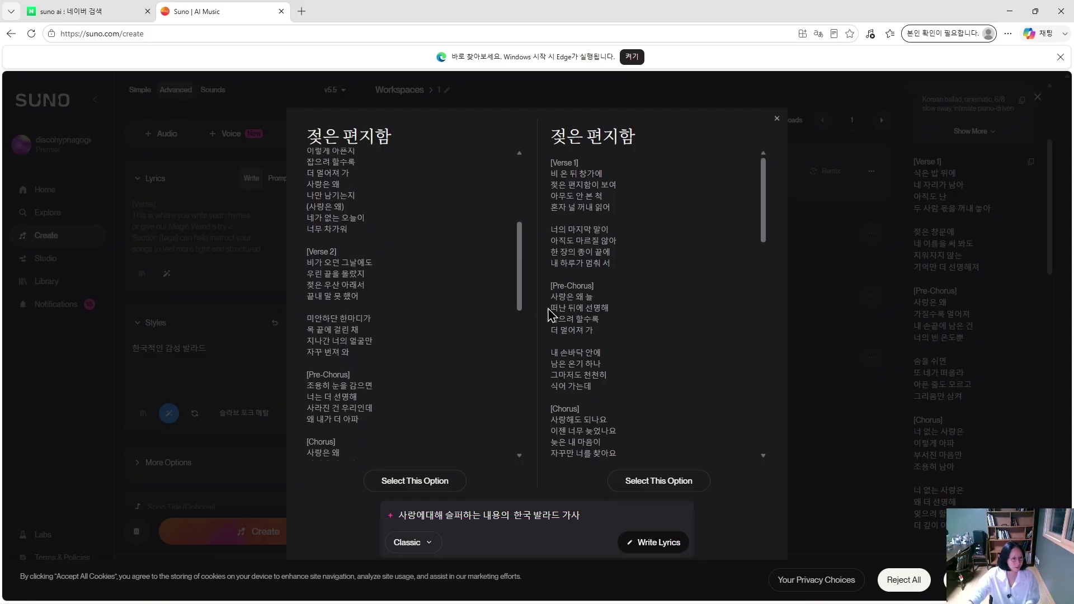
{"action": "scroll", "coordinate": [579, 307], "scroll_direction": "down", "scroll_amount": 4}
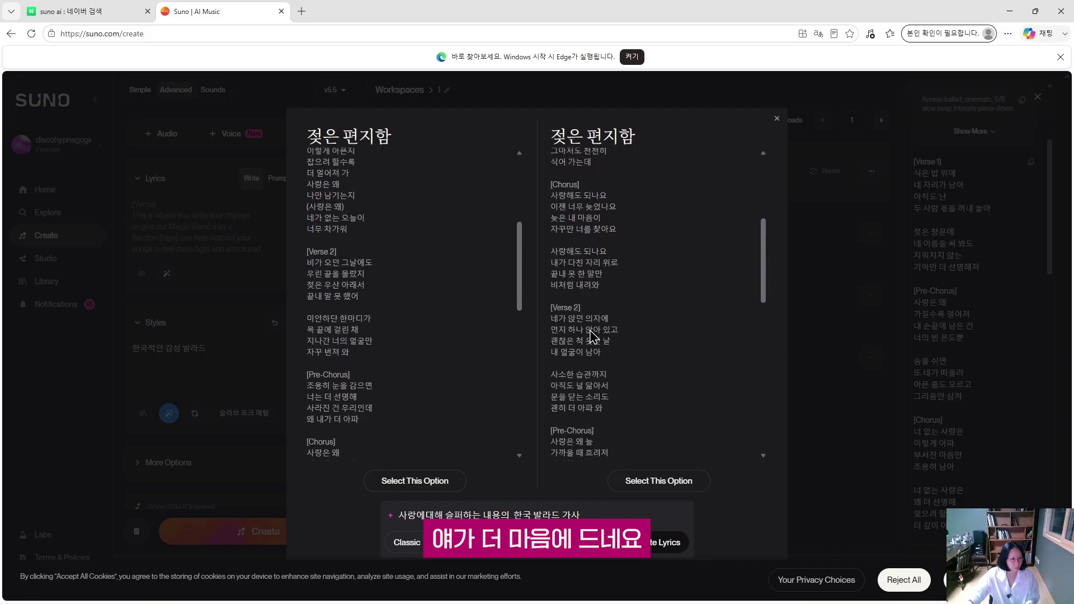
{"action": "left_click", "coordinate": [662, 487]}
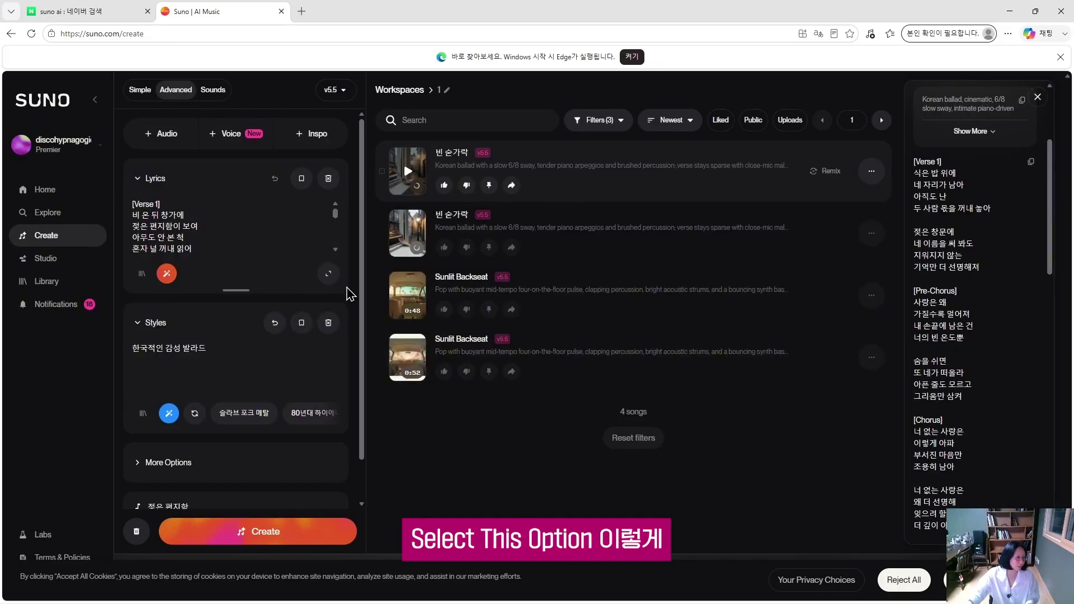
Look into the additional song options, collapse them again, and generate the song "젖은 편지함".
{"action": "scroll", "coordinate": [352, 302], "scroll_direction": "down", "scroll_amount": 2}
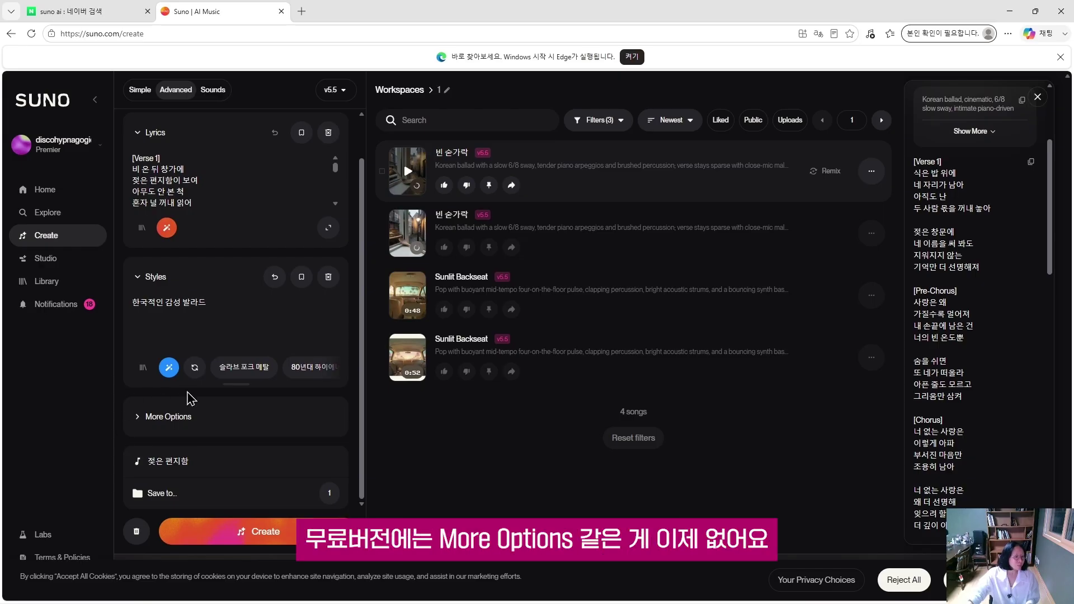
{"action": "left_click", "coordinate": [159, 425]}
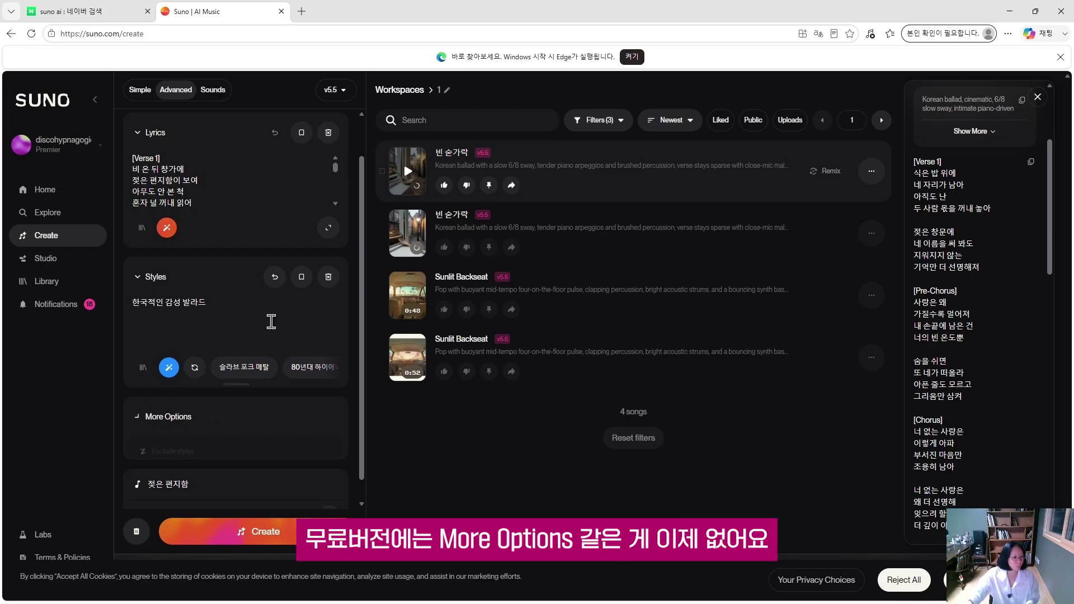
{"action": "left_click", "coordinate": [185, 425]}
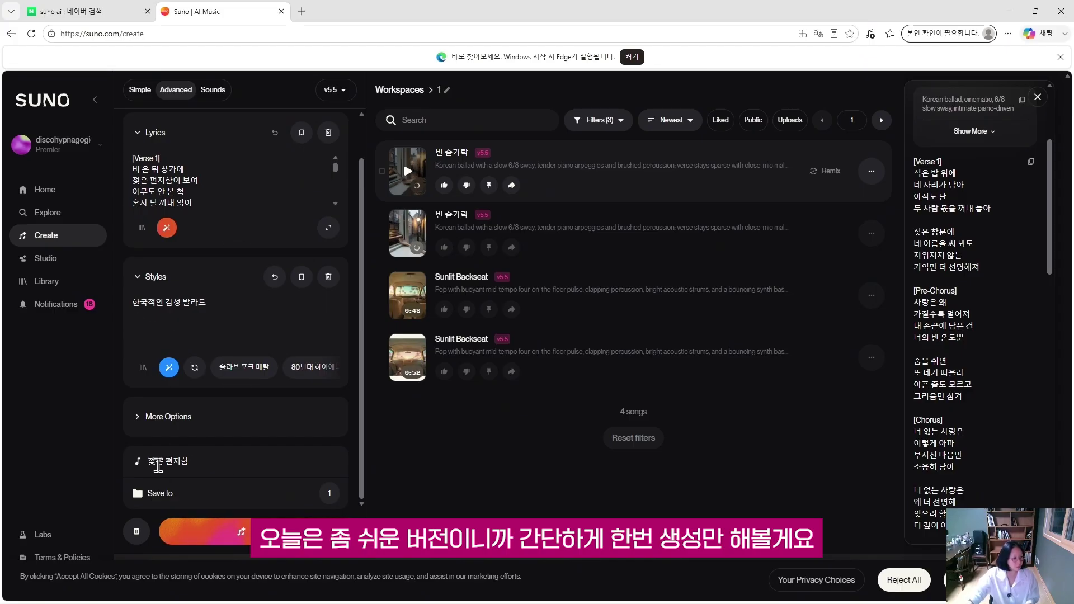
{"action": "left_click", "coordinate": [274, 531]}
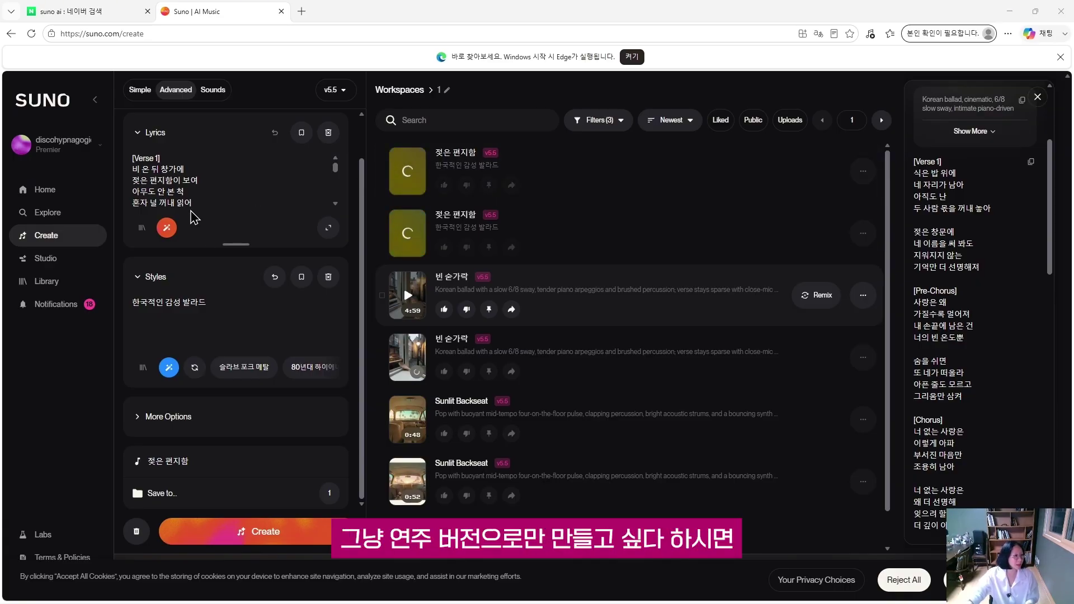
Replace all of the song's lyrics with the tag "[instrumental]".
{"action": "left_click_drag", "start_coordinate": [201, 200], "coordinate": [105, 103]}
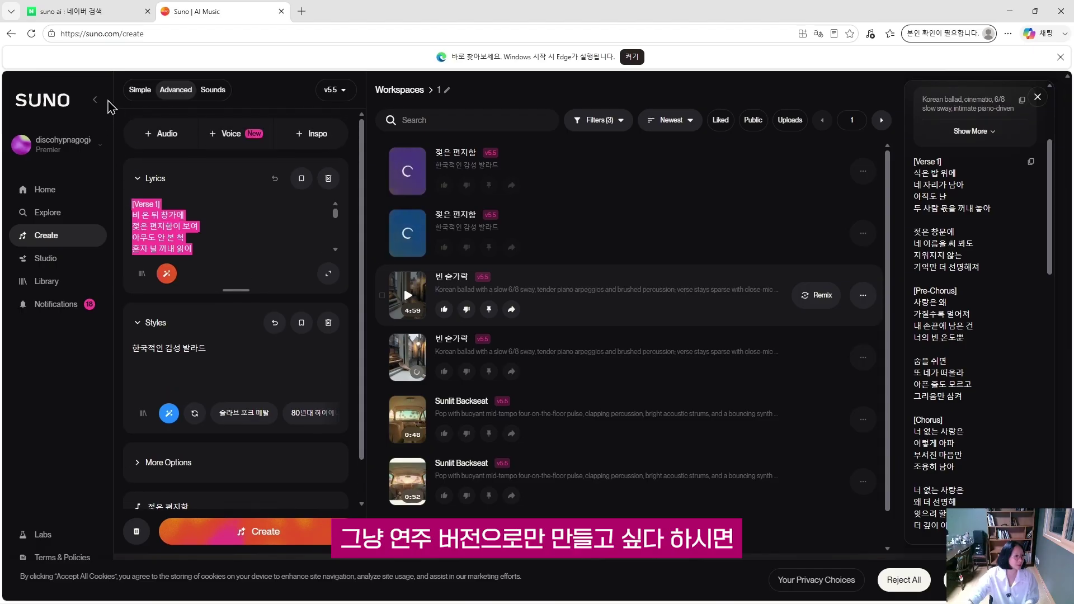
{"action": "left_click", "coordinate": [219, 249]}
{"action": "key", "text": "ctrl+a"}
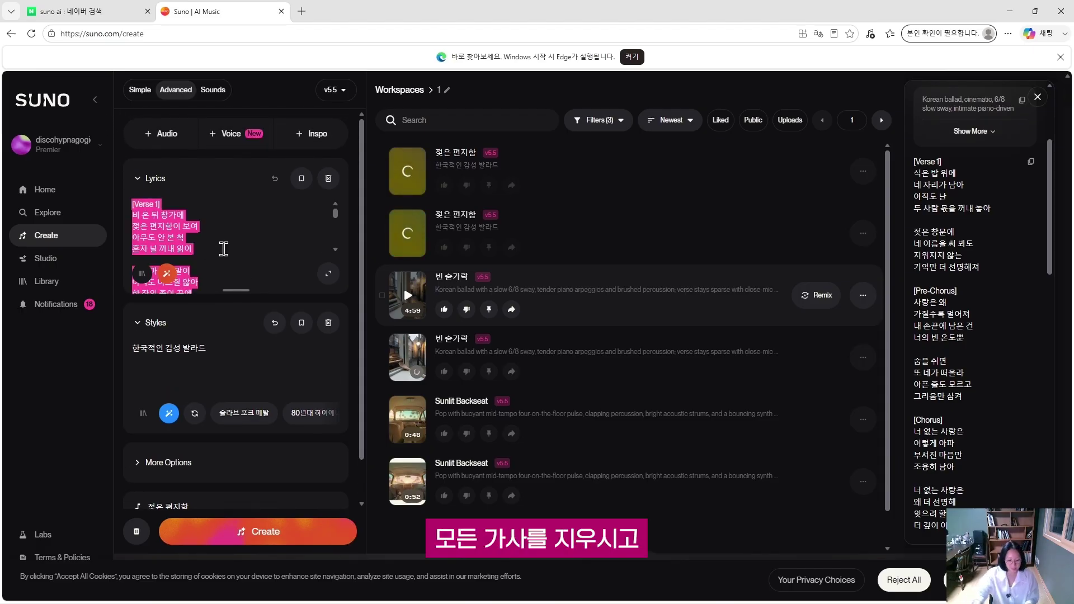
{"action": "key", "text": "BackSpace"}
{"action": "type", "text": "["}
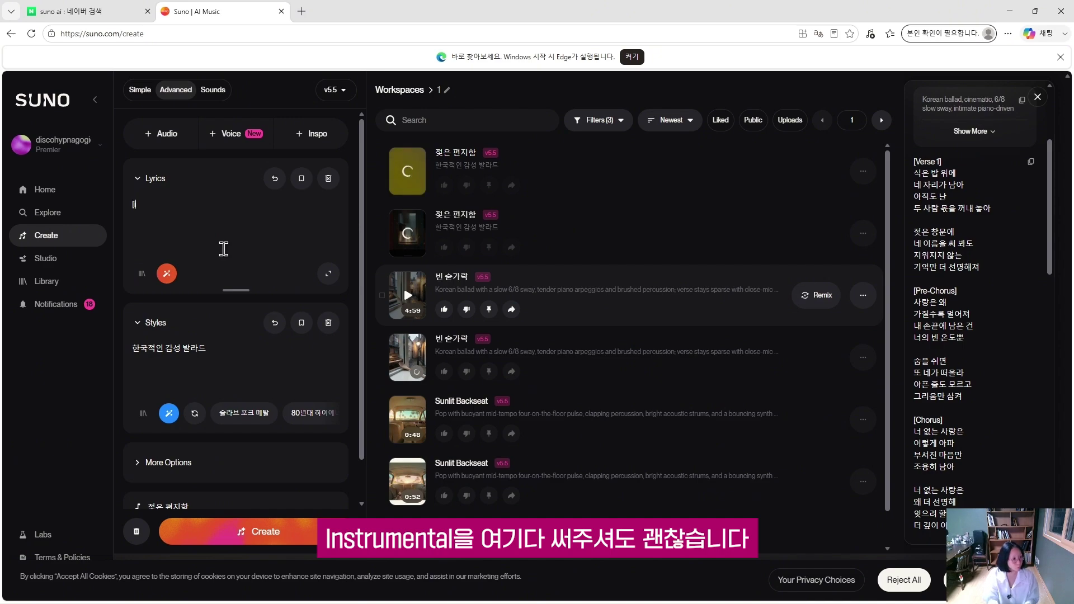
{"action": "type", "text": "ins"}
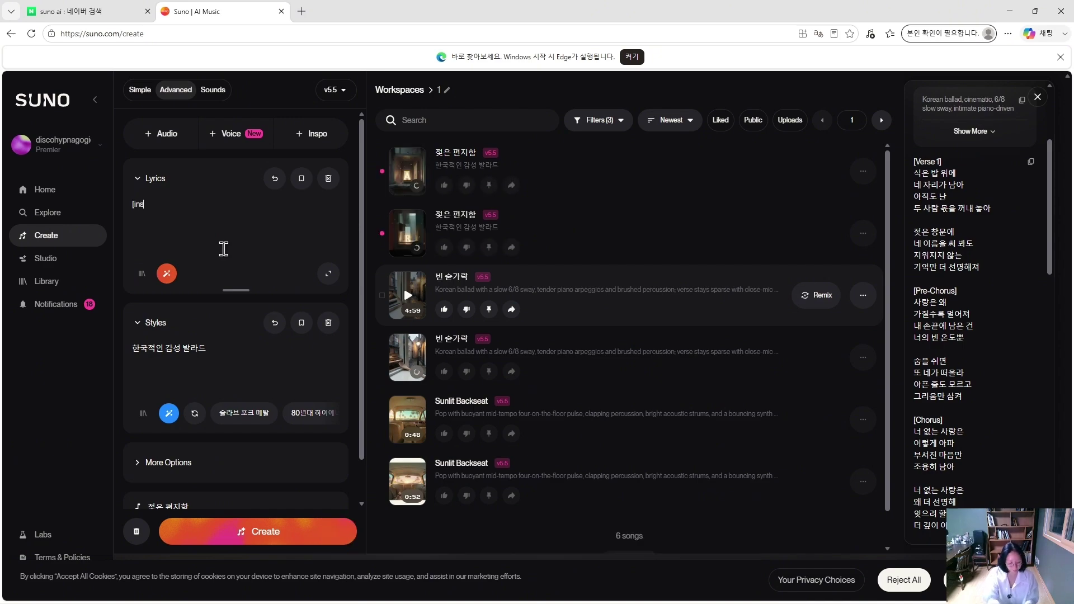
{"action": "type", "text": "trume"}
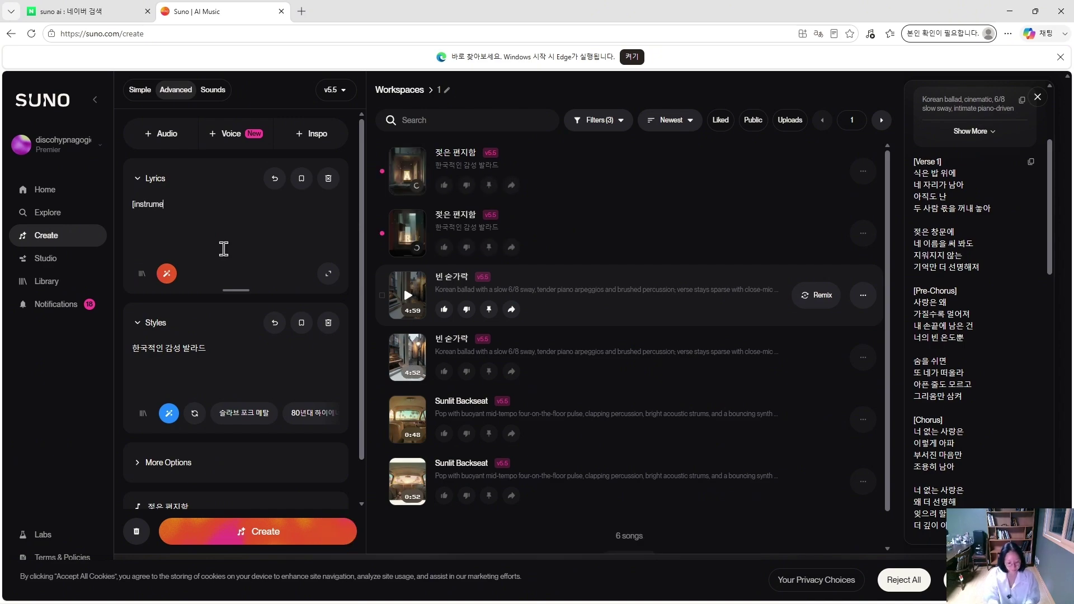
{"action": "type", "text": "ntal]"}
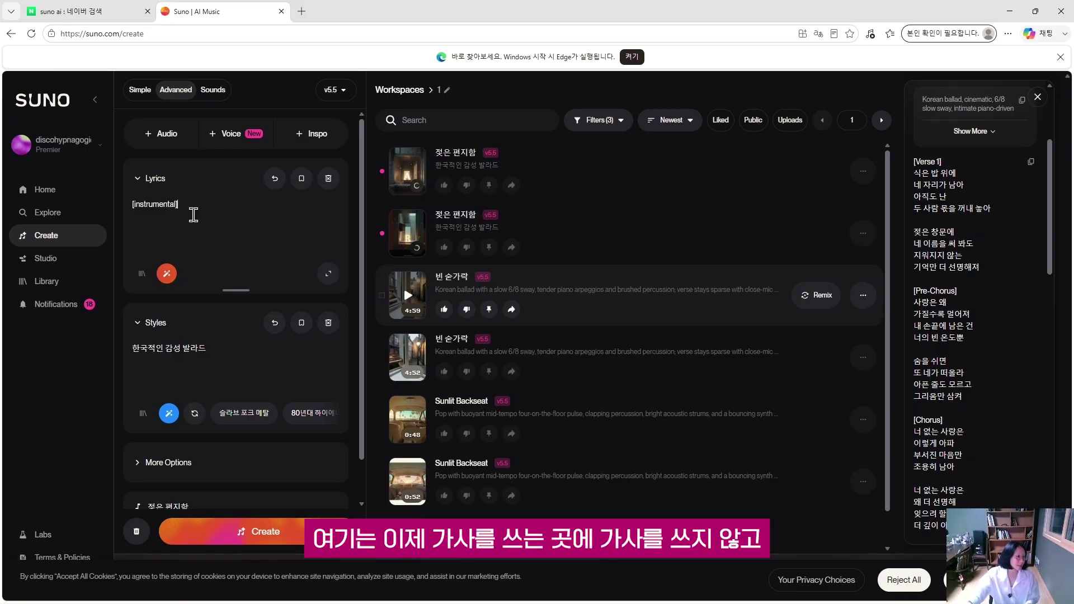
{"action": "left_click_drag", "start_coordinate": [175, 205], "coordinate": [129, 205]}
{"action": "left_click", "coordinate": [168, 205]}
{"action": "left_click", "coordinate": [195, 210]}
{"action": "left_click", "coordinate": [193, 193]}
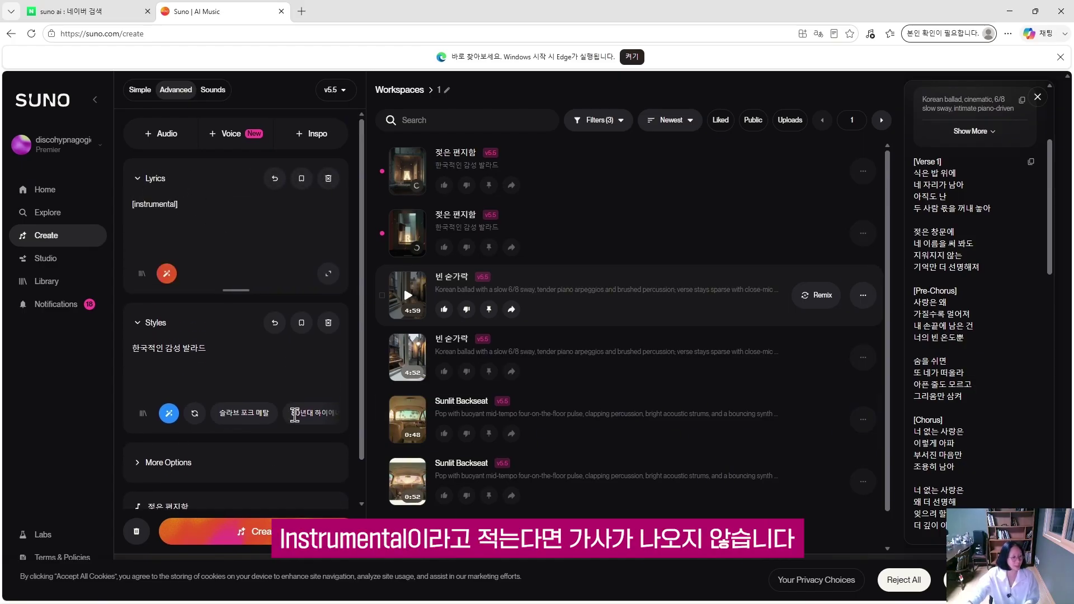
Listen to the second "젖은 편지함" version in the song list and pause it.
{"action": "left_click", "coordinate": [408, 234]}
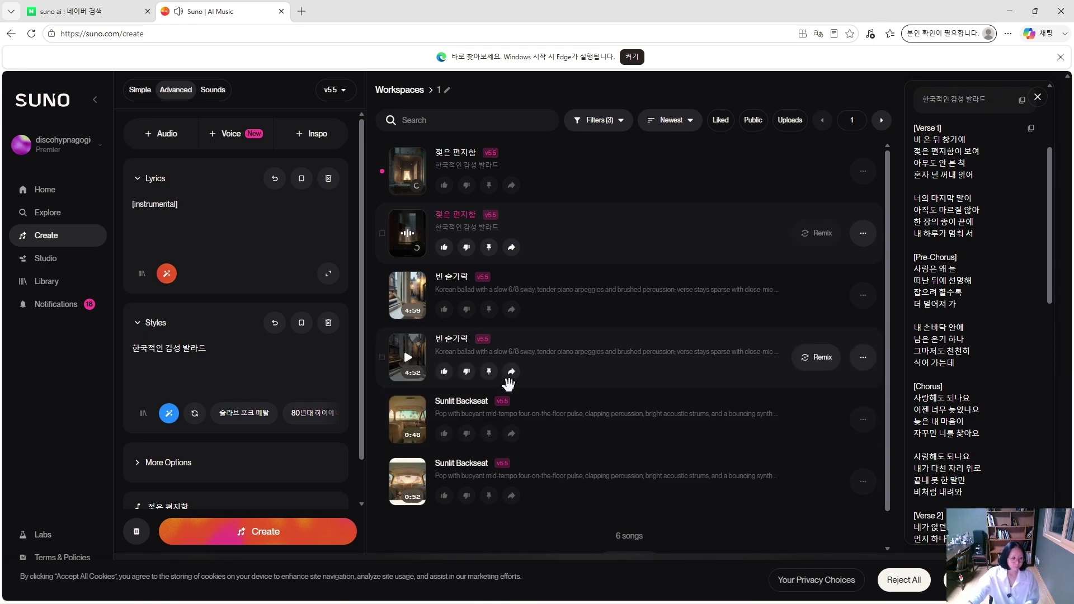
{"action": "left_click", "coordinate": [411, 235]}
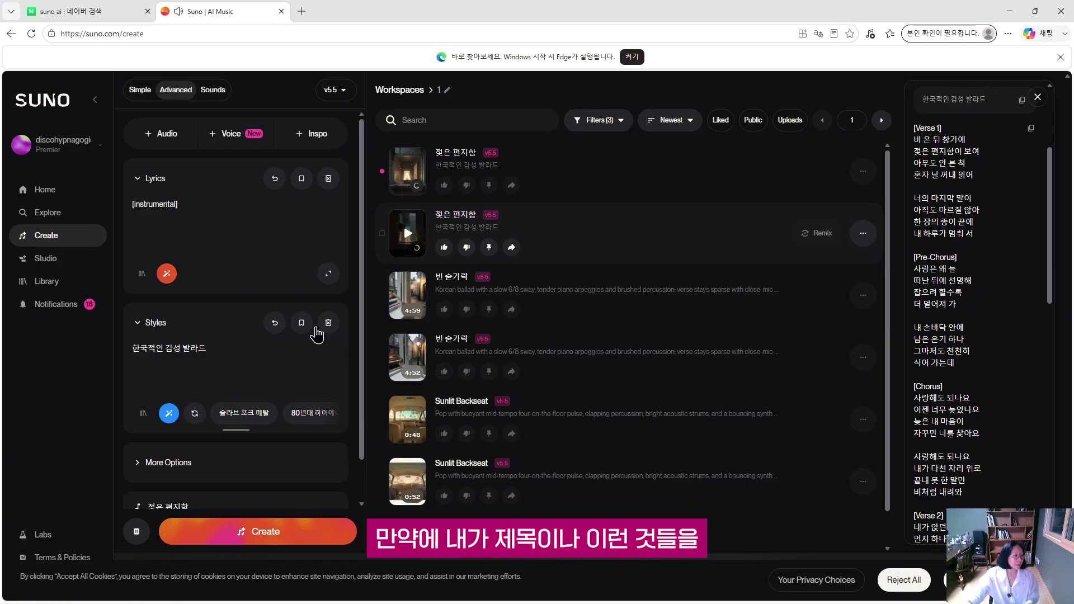
Try clearing the song title "젖은 편지함" and undo the deletion.
{"action": "scroll", "coordinate": [353, 309], "scroll_direction": "down", "scroll_amount": 1}
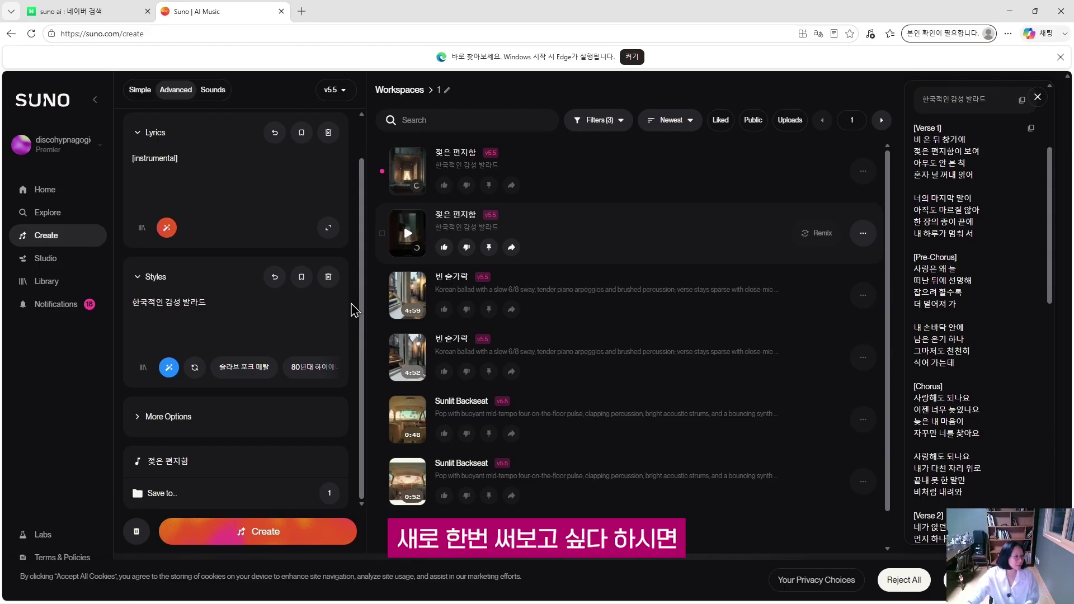
{"action": "left_click_drag", "start_coordinate": [189, 461], "coordinate": [148, 461]}
{"action": "key", "text": "BackSpace"}
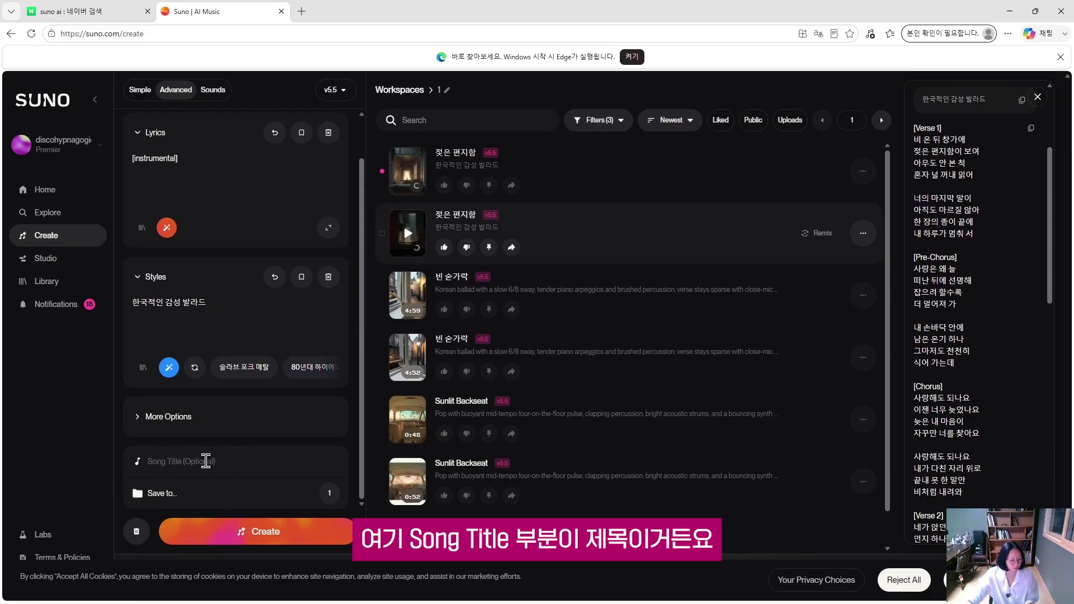
{"action": "key", "text": "ctrl+z"}
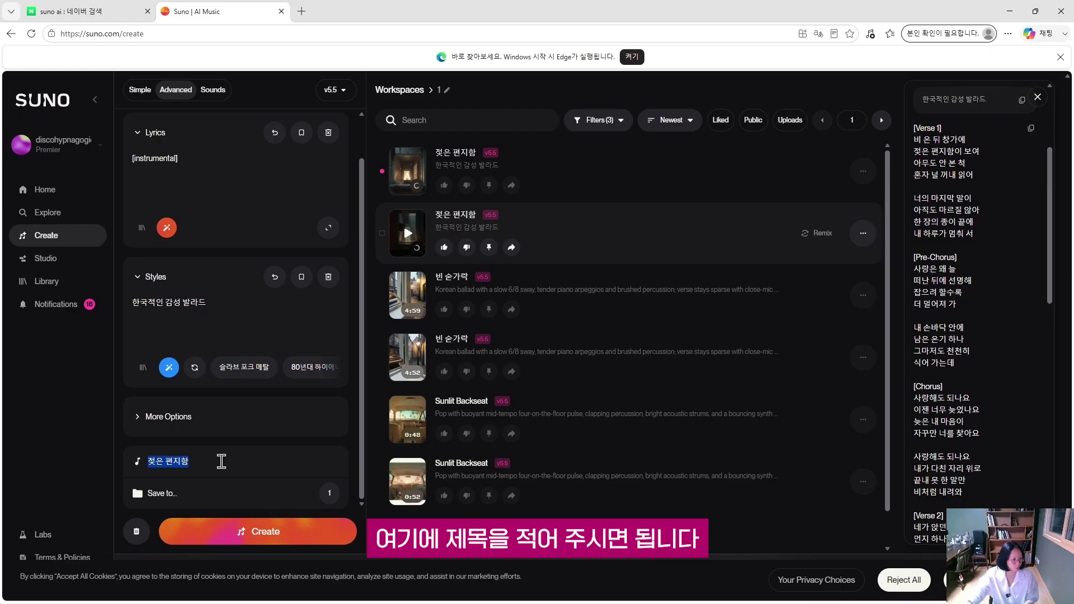
{"action": "left_click", "coordinate": [219, 463]}
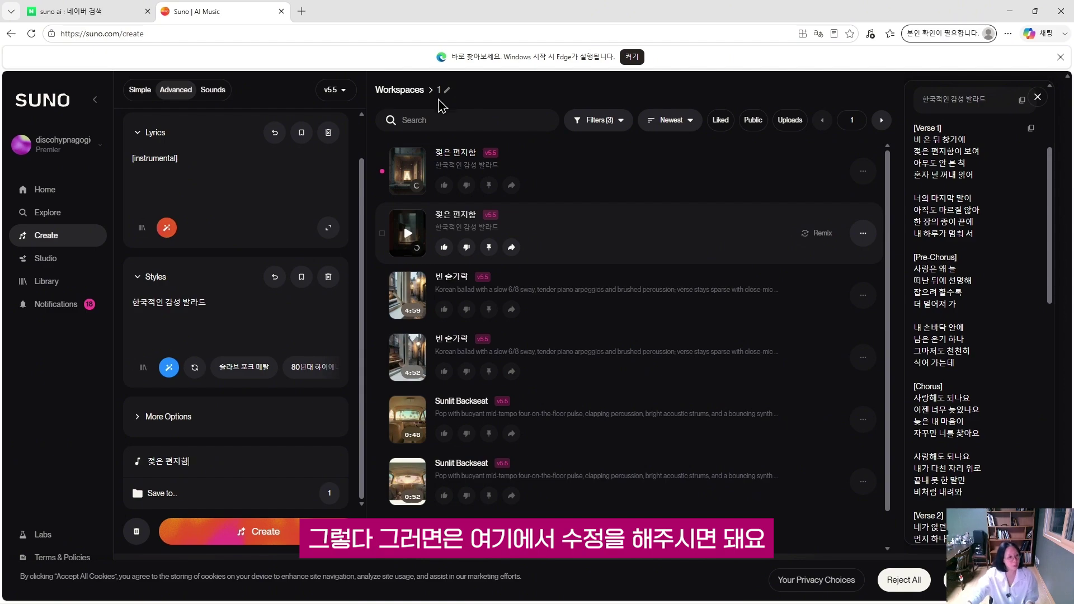
Create a new workspace named "발라드" and open it.
{"action": "left_click", "coordinate": [413, 90]}
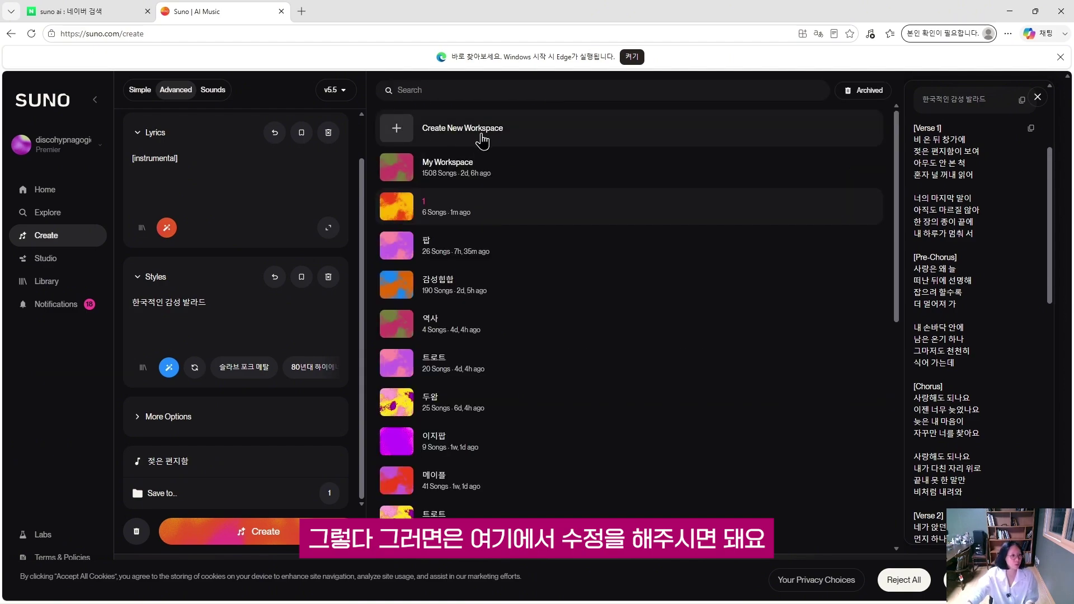
{"action": "left_click", "coordinate": [397, 129]}
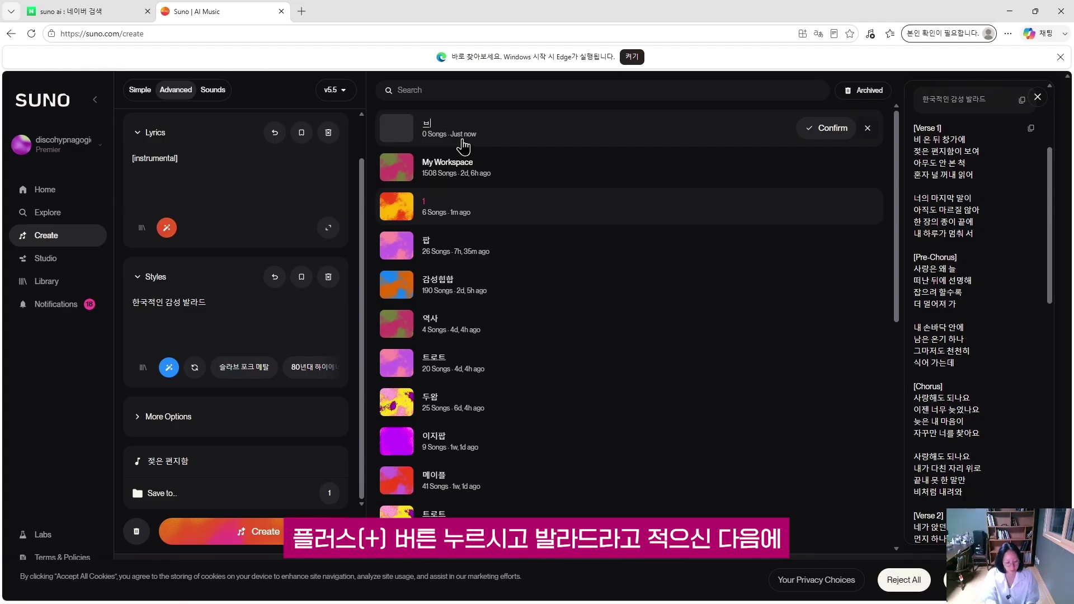
{"action": "key", "text": "Return"}
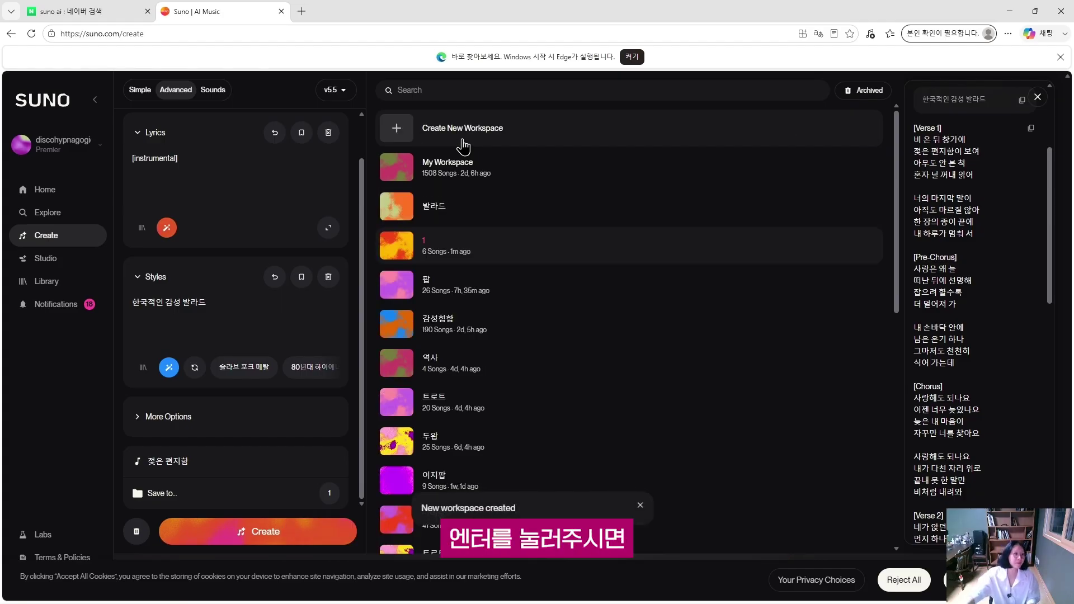
{"action": "left_click", "coordinate": [435, 212]}
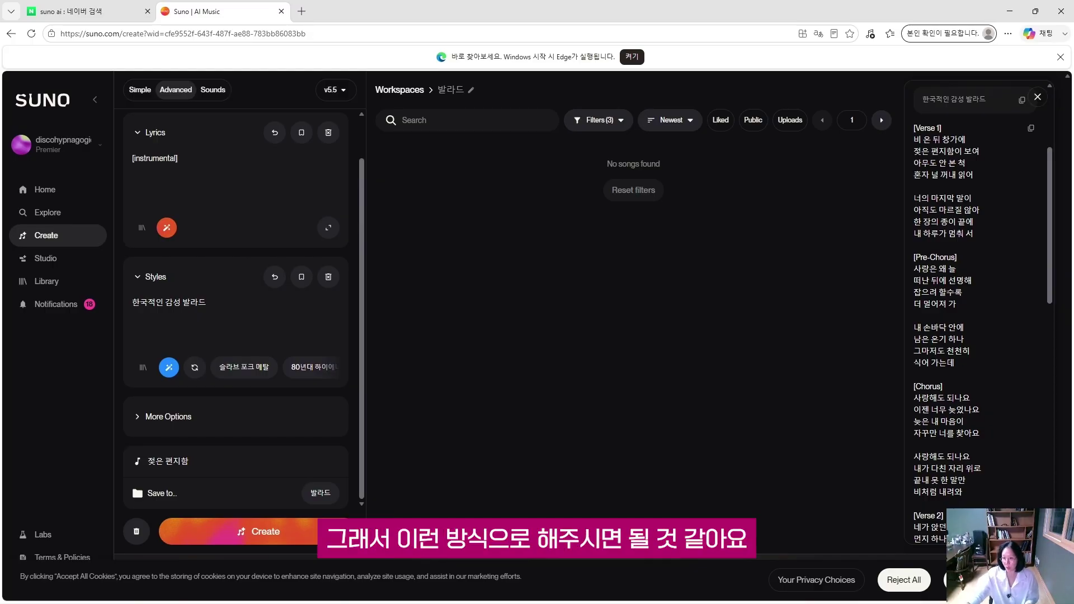
Return to workspace "1" and download the first "빈 숟가락" song as MP3 Audio.
{"action": "left_click", "coordinate": [412, 91]}
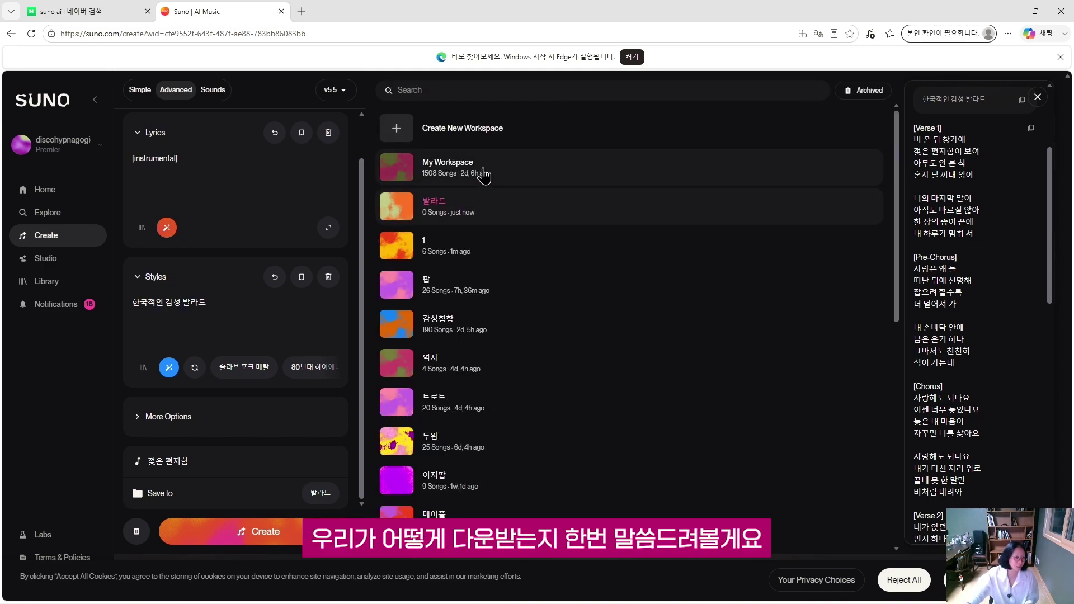
{"action": "left_click", "coordinate": [463, 249]}
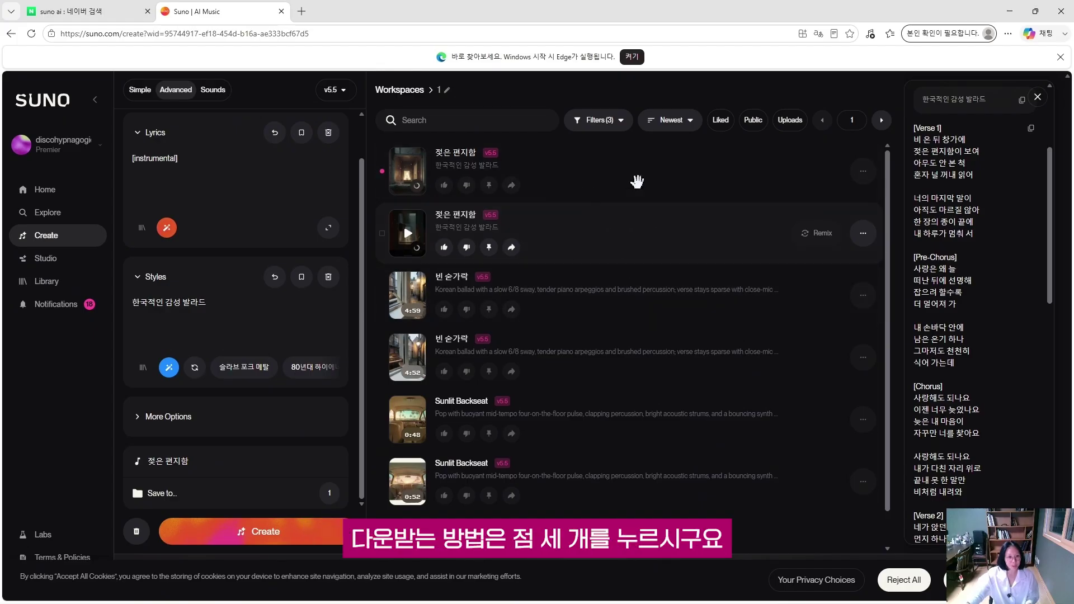
{"action": "left_click", "coordinate": [864, 174]}
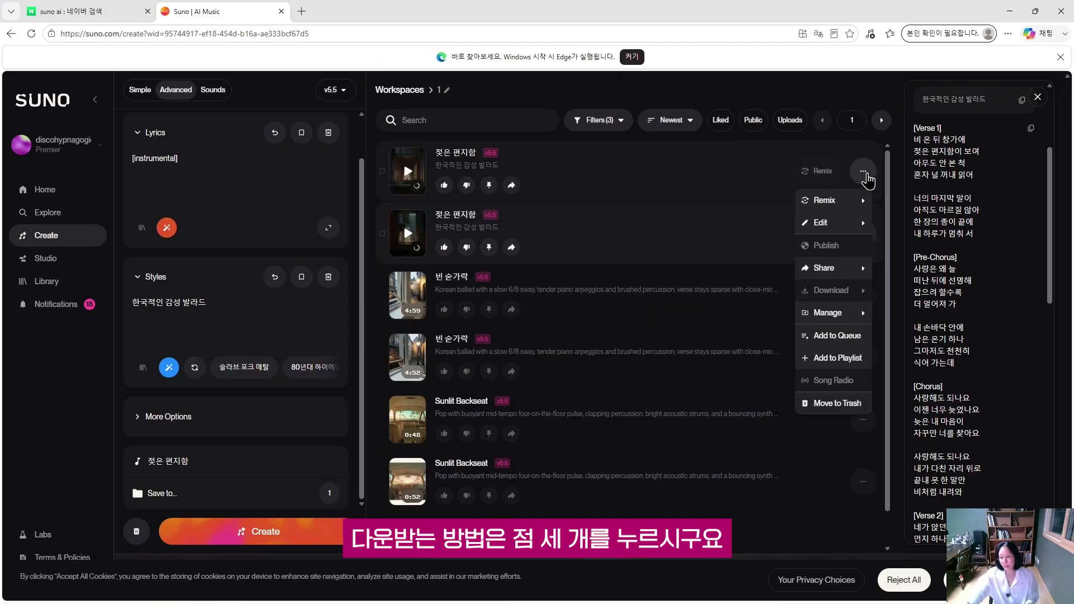
{"action": "left_click", "coordinate": [863, 295]}
{"action": "left_click", "coordinate": [863, 295]}
{"action": "mouse_move", "coordinate": [837, 414]}
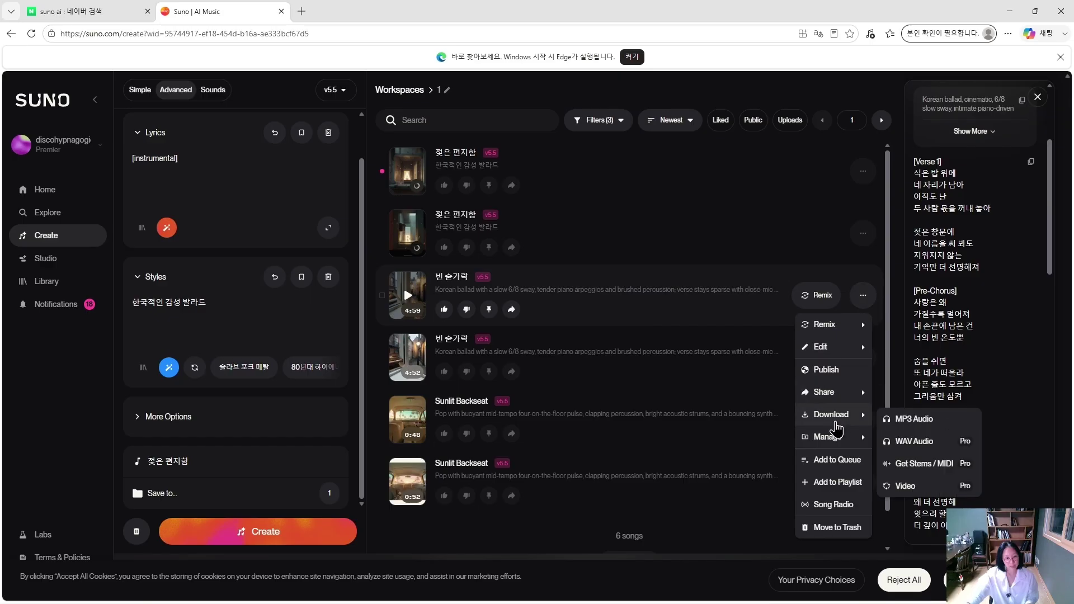
{"action": "left_click", "coordinate": [898, 421]}
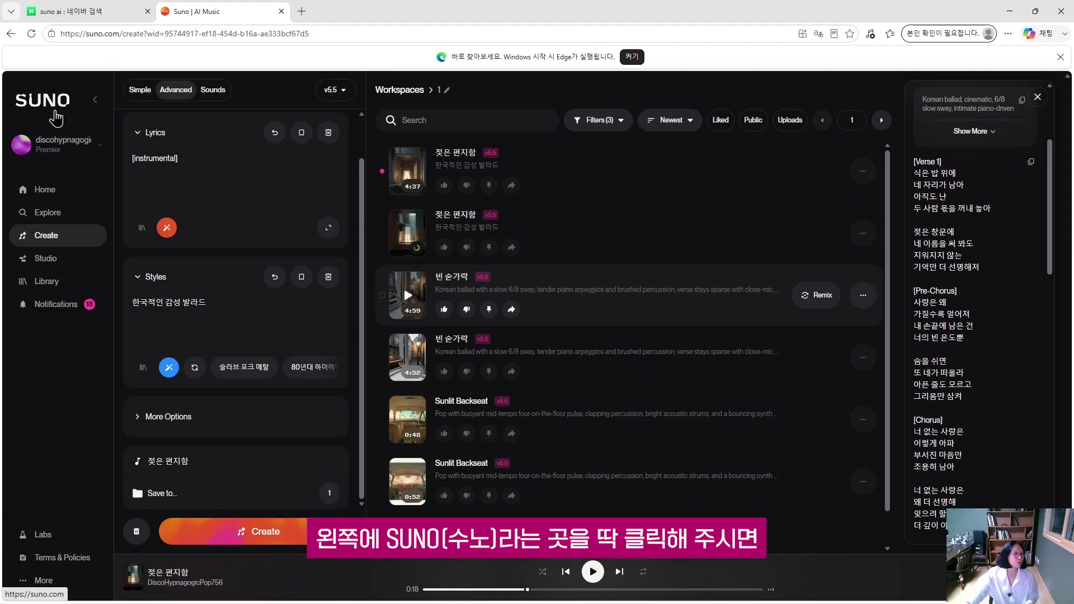
Go to the Suno home page and close the song details.
{"action": "left_click", "coordinate": [51, 108]}
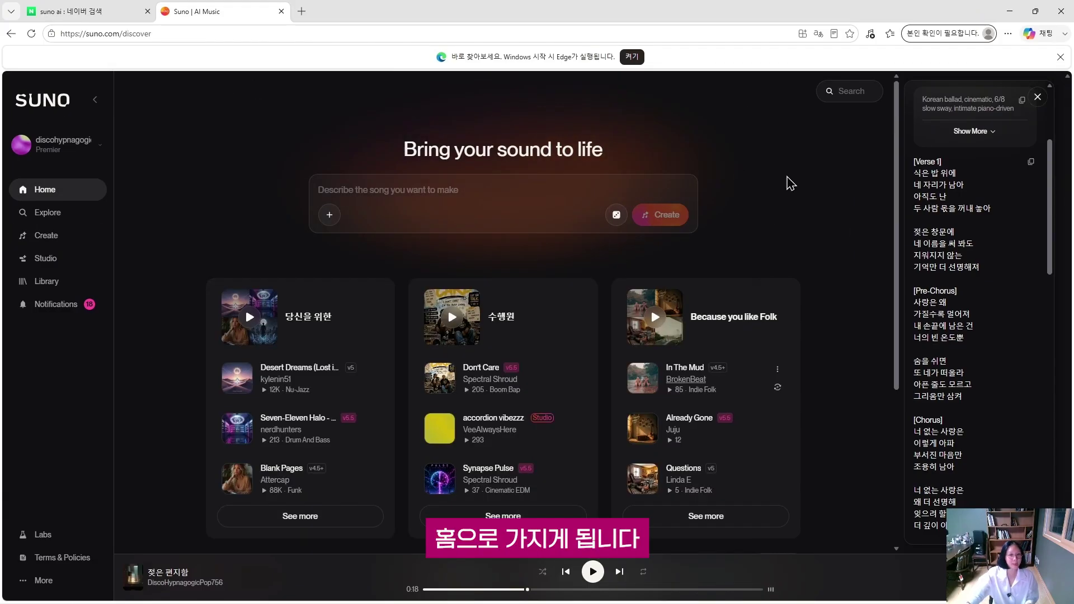
{"action": "left_click", "coordinate": [1038, 97]}
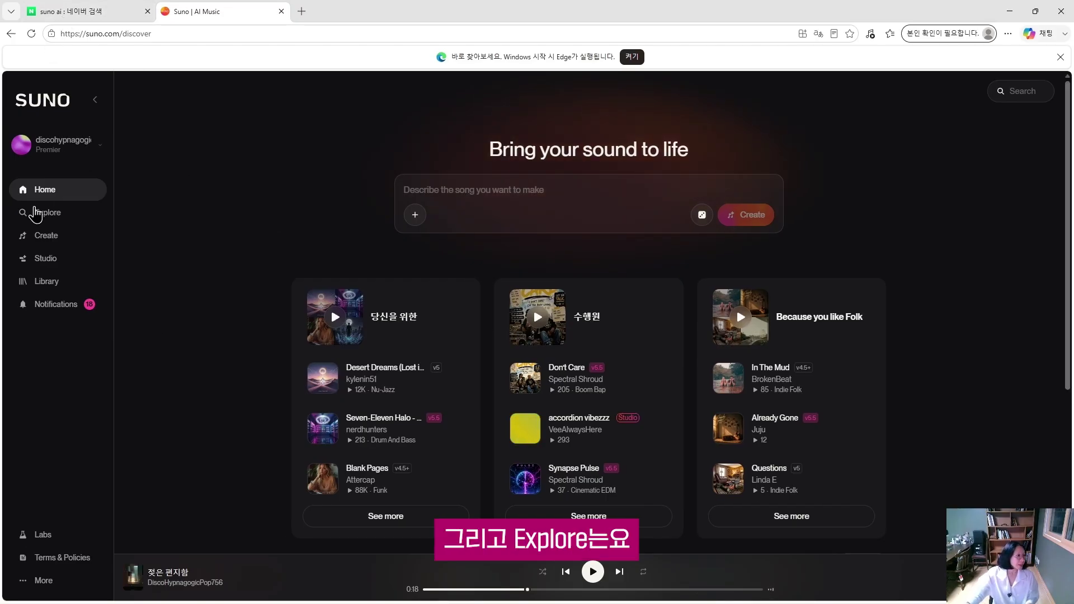
Browse the Explore page, briefly previewing "Sun Rise (Cover)" and looking through the Best of v5.5 and Best Of genre collections.
{"action": "left_click", "coordinate": [49, 222]}
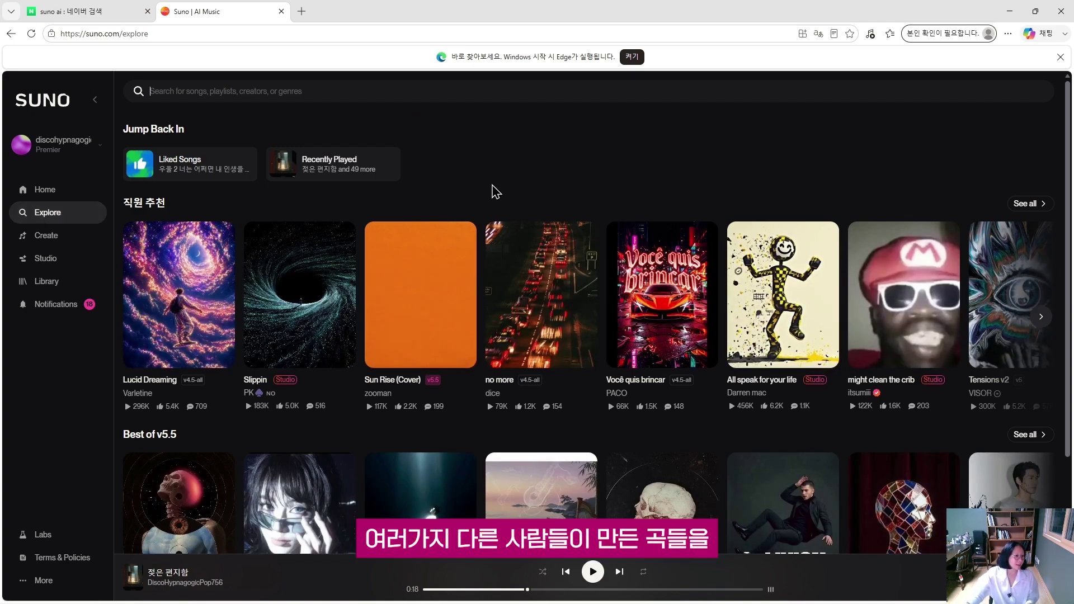
{"action": "left_click", "coordinate": [421, 294]}
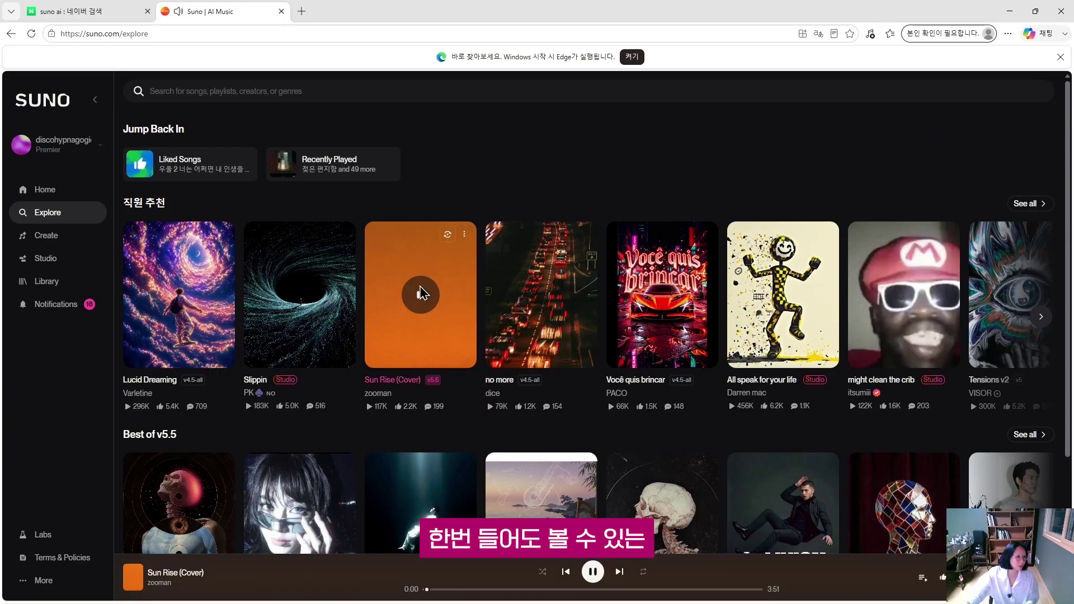
{"action": "left_click", "coordinate": [422, 295]}
{"action": "scroll", "coordinate": [422, 295], "scroll_direction": "down", "scroll_amount": 2}
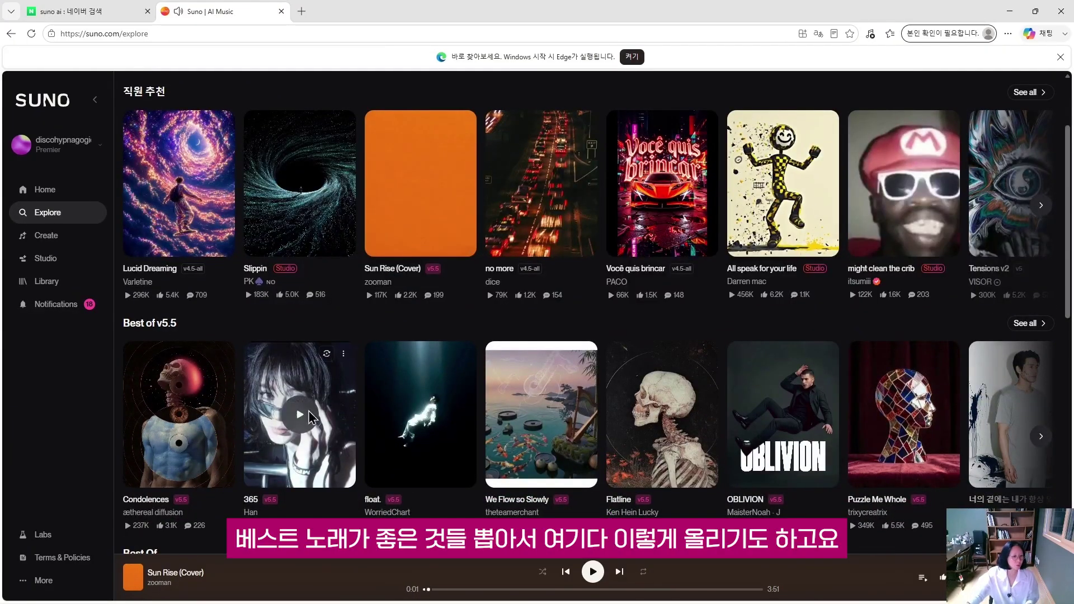
{"action": "scroll", "coordinate": [534, 404], "scroll_direction": "down", "scroll_amount": 5}
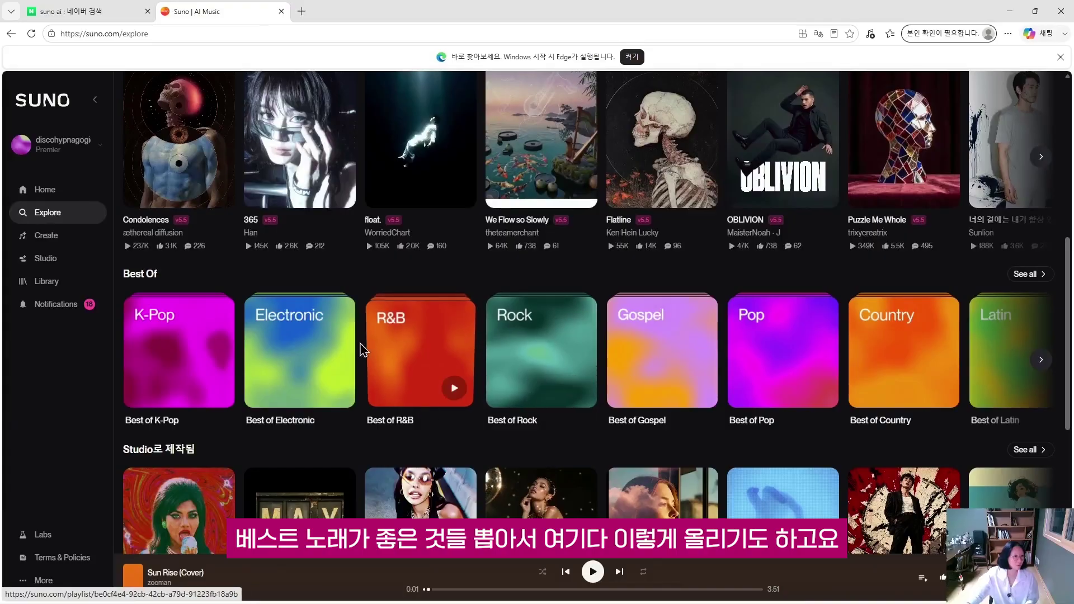
{"action": "scroll", "coordinate": [396, 311], "scroll_direction": "down", "scroll_amount": 3}
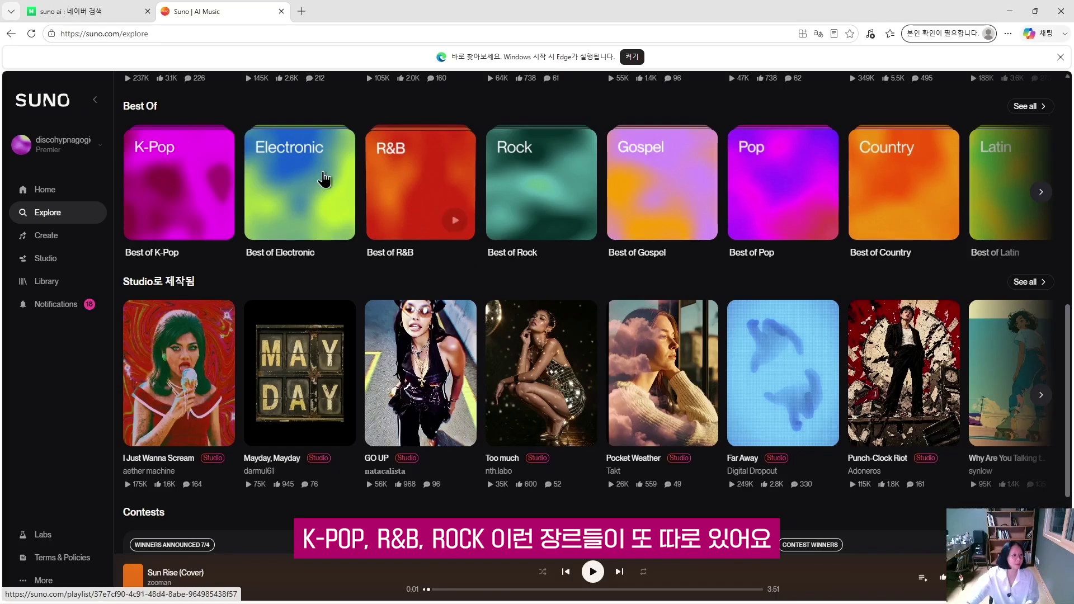
Open the Best of K-Pop playlist and copy the full style prompt of the song "Sun".
{"action": "left_click", "coordinate": [190, 178]}
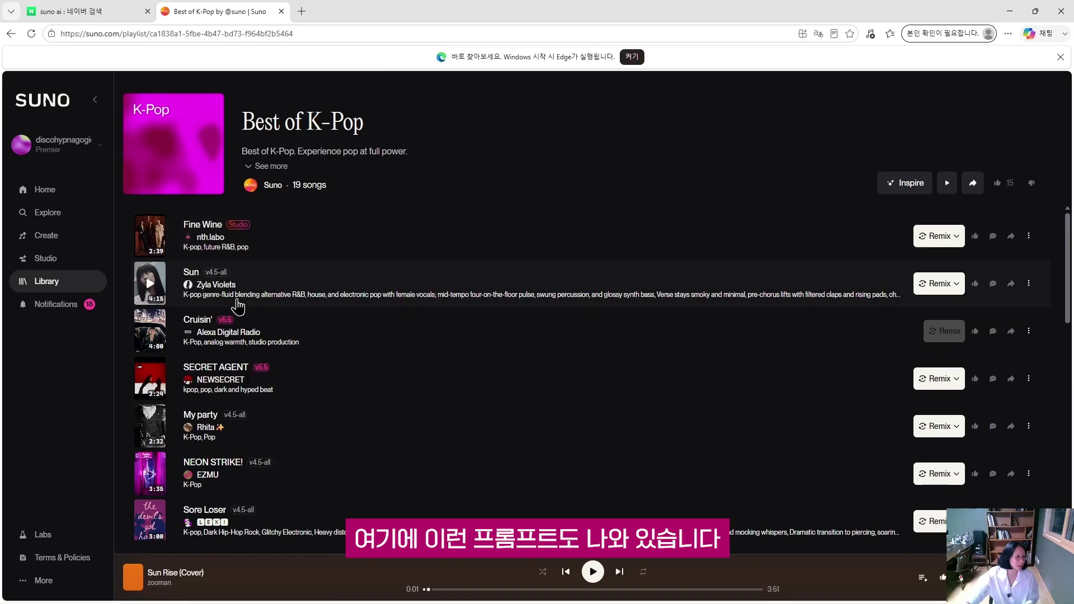
{"action": "left_click", "coordinate": [302, 297]}
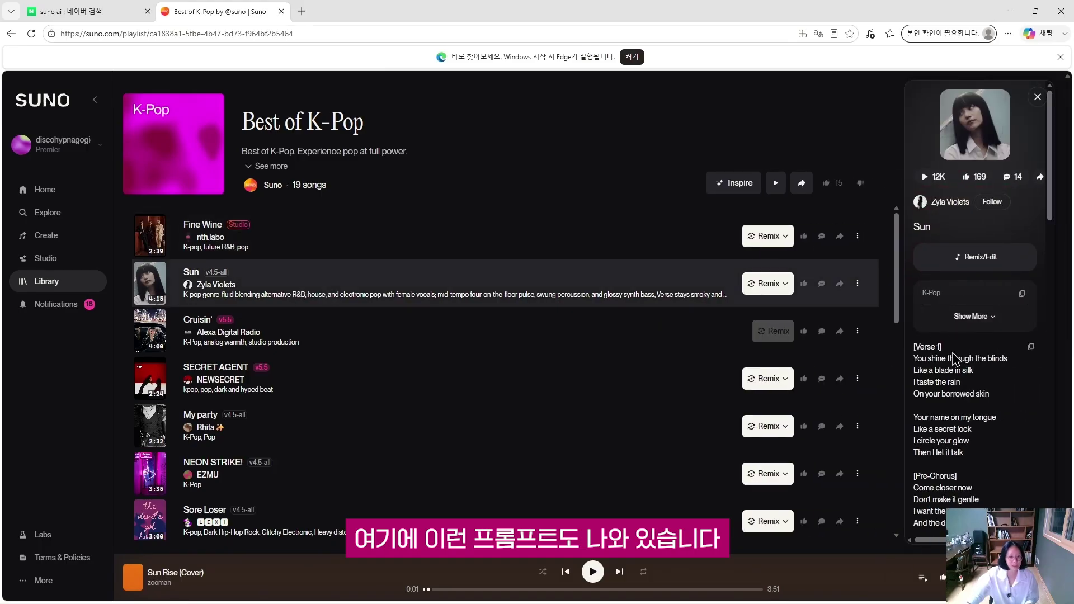
{"action": "left_click", "coordinate": [972, 316]}
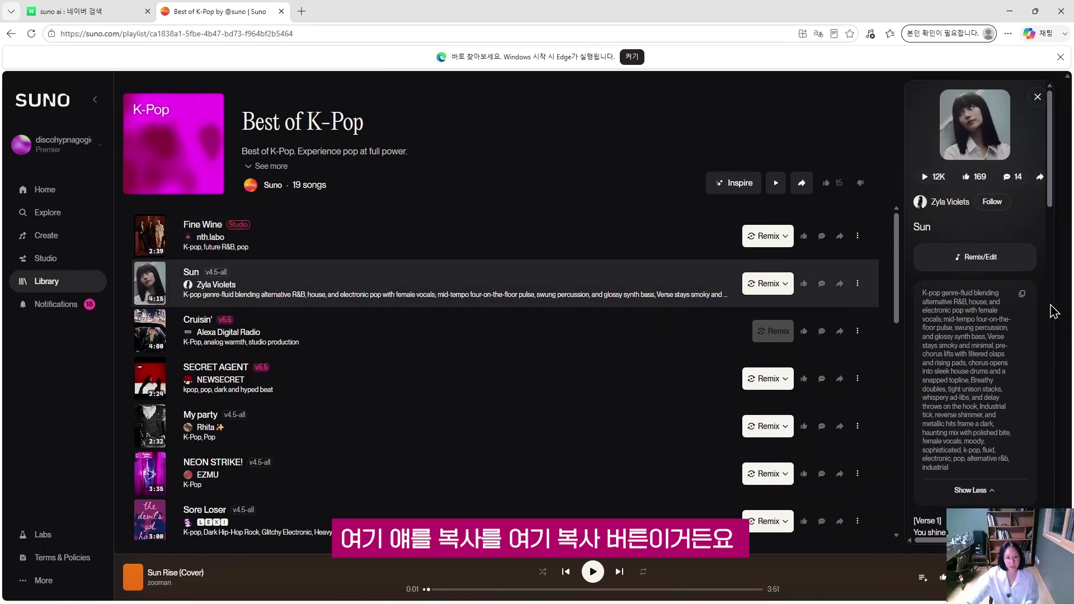
{"action": "left_click", "coordinate": [1022, 295]}
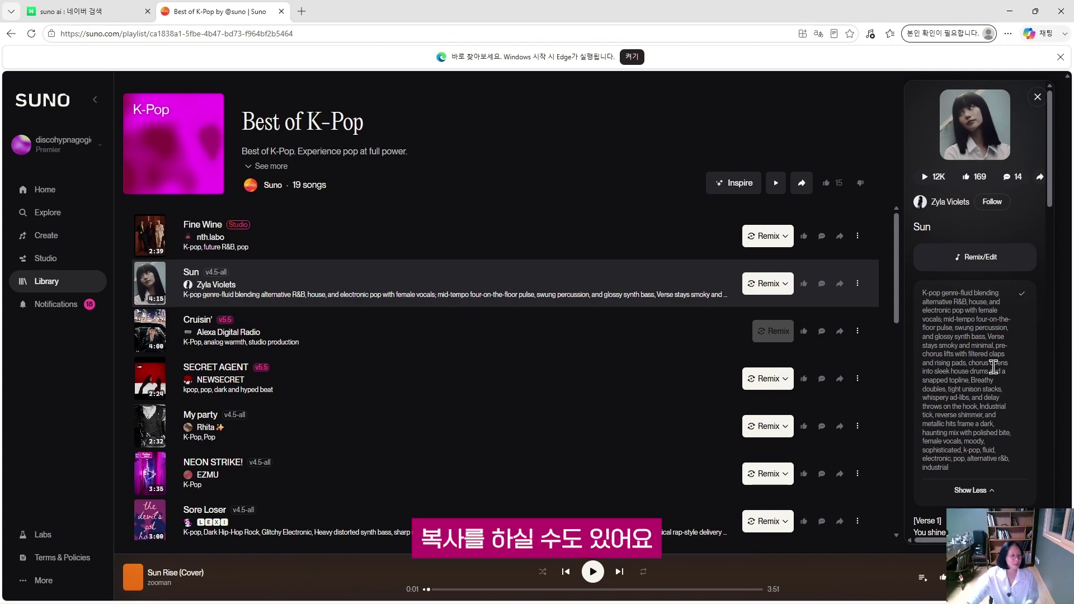
Return to Explore and look through the Studio-made songs and the Contests section.
{"action": "left_click", "coordinate": [58, 224]}
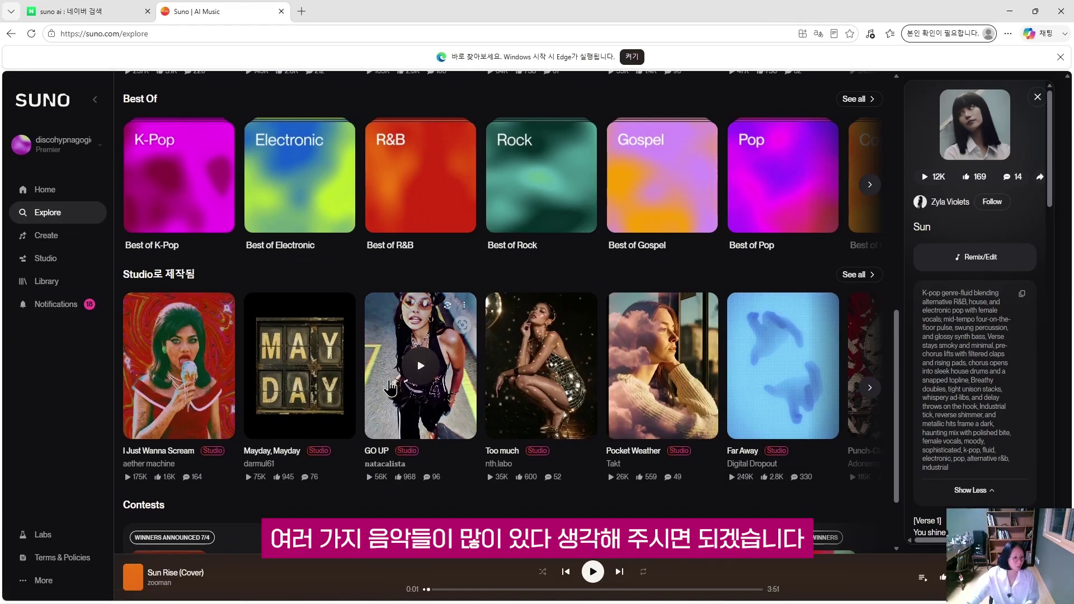
{"action": "scroll", "coordinate": [394, 387], "scroll_direction": "down", "scroll_amount": 2}
{"action": "scroll", "coordinate": [336, 388], "scroll_direction": "down", "scroll_amount": 1}
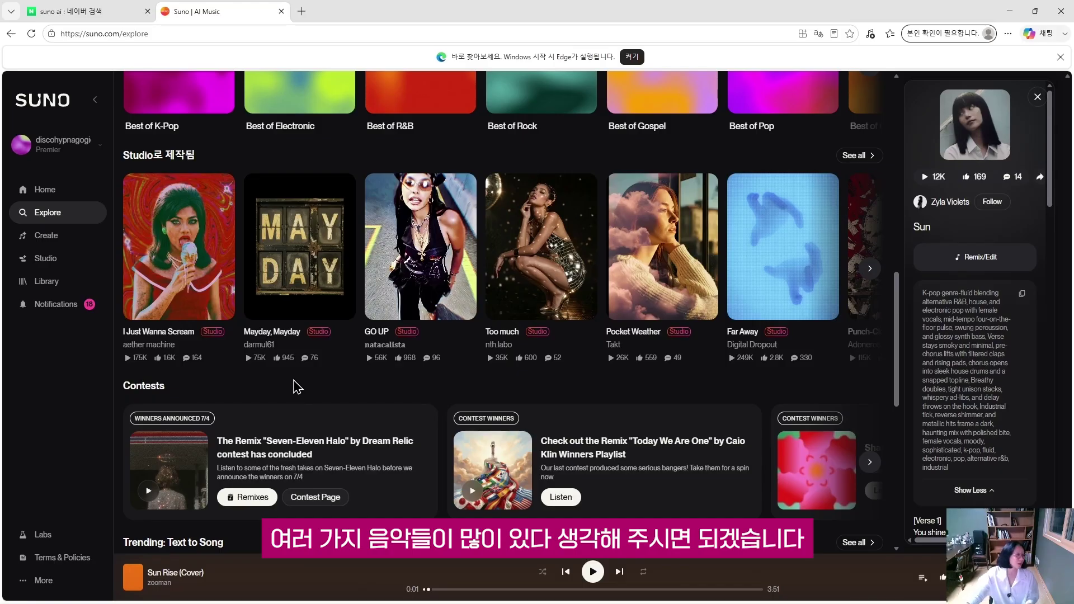
Look through the Trending: Text to Song section of the Explore page.
{"action": "scroll", "coordinate": [246, 255], "scroll_direction": "down", "scroll_amount": 1}
{"action": "scroll", "coordinate": [246, 255], "scroll_direction": "up", "scroll_amount": 3}
{"action": "scroll", "coordinate": [247, 254], "scroll_direction": "down", "scroll_amount": 5}
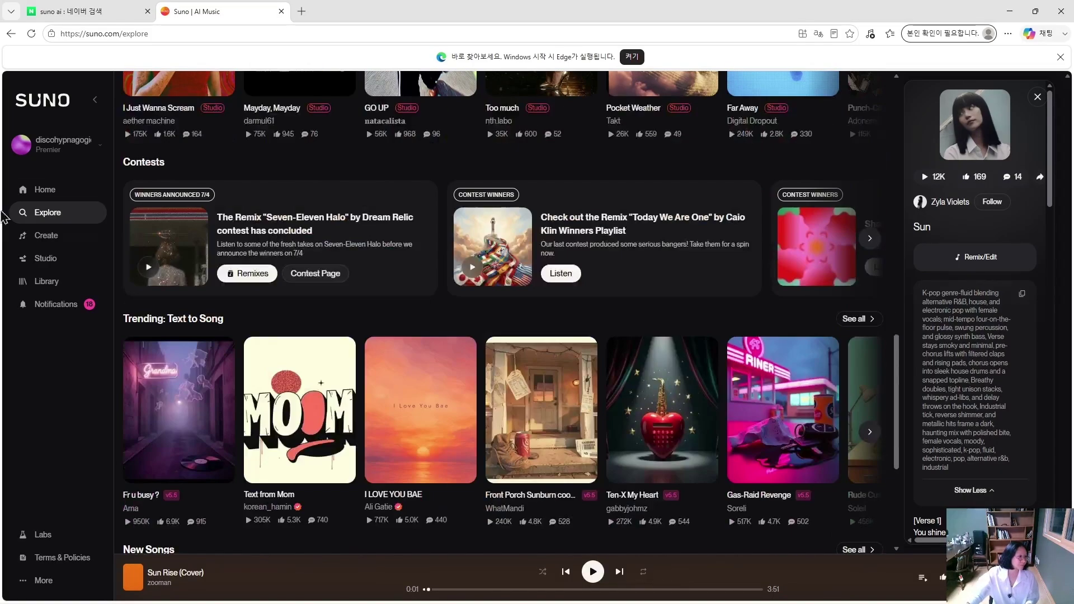
Go to the Create page and view the Simple form, followed by the Advanced form.
{"action": "left_click", "coordinate": [54, 240]}
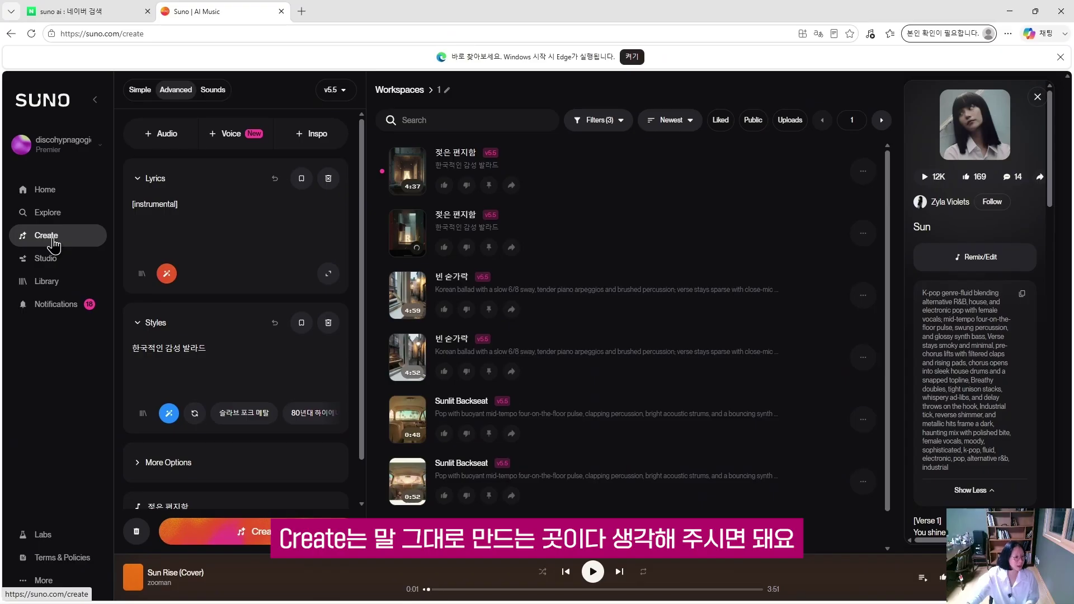
{"action": "left_click", "coordinate": [142, 92]}
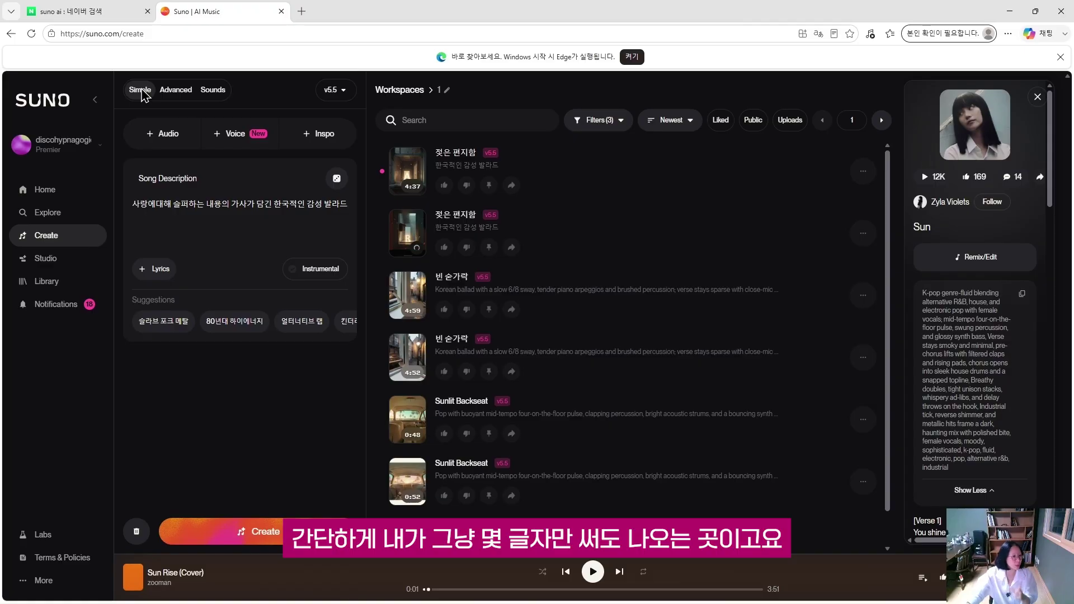
{"action": "left_click", "coordinate": [175, 91]}
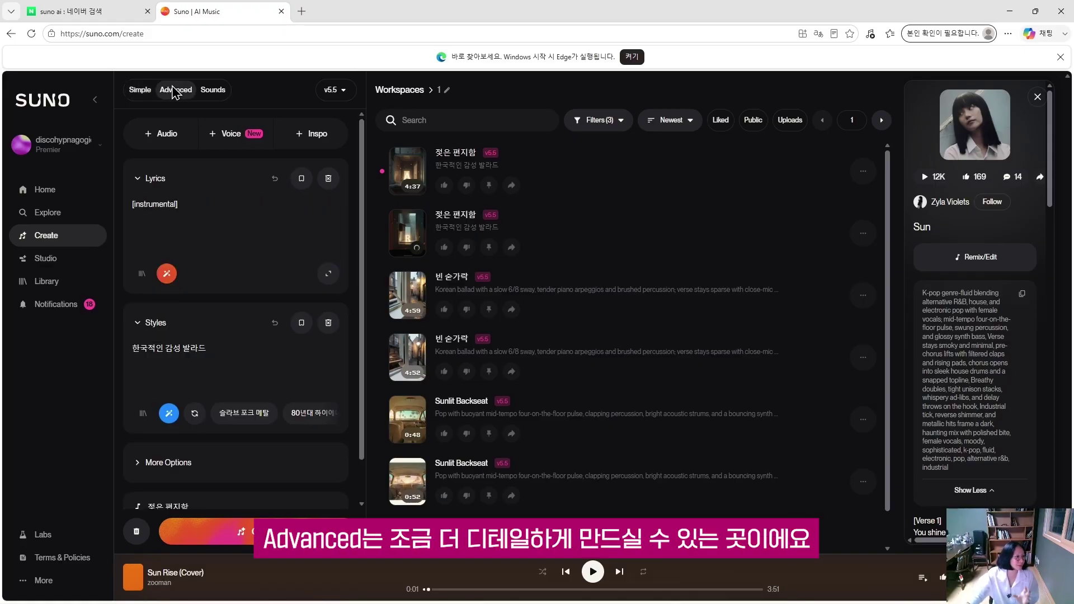
Switch to Sounds mode and examine its advanced options, trying the Loop type before returning to One-Shot.
{"action": "left_click", "coordinate": [213, 91]}
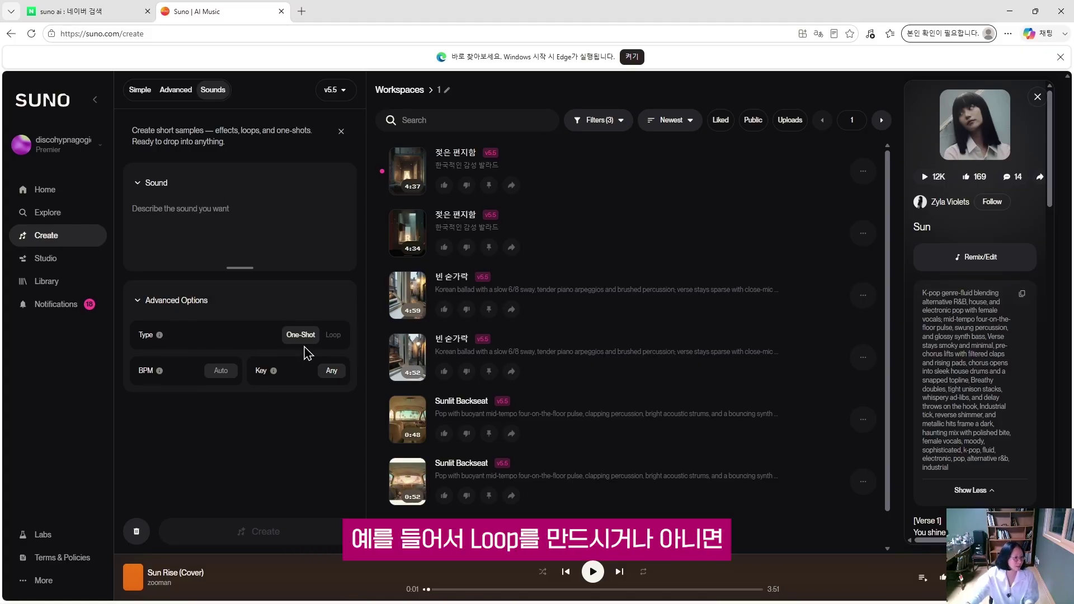
{"action": "left_click", "coordinate": [332, 337]}
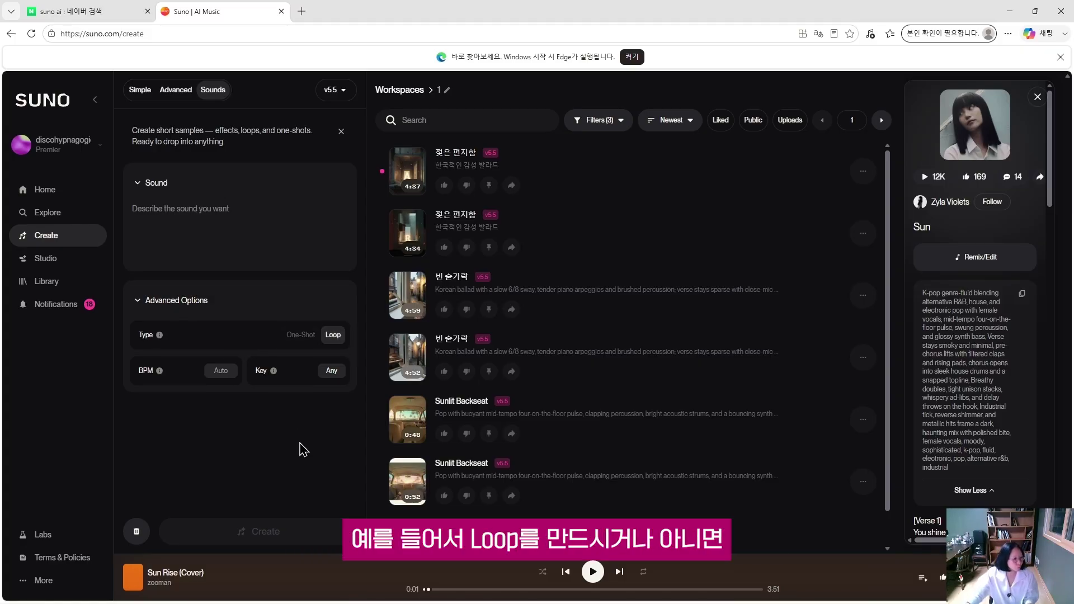
{"action": "left_click", "coordinate": [306, 339]}
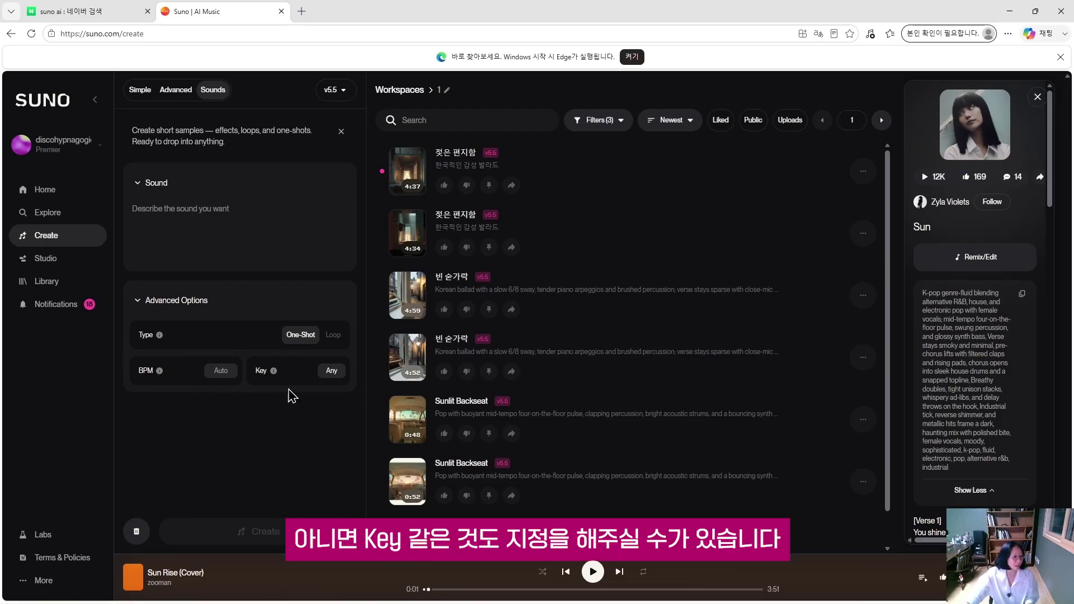
{"action": "left_click", "coordinate": [149, 309]}
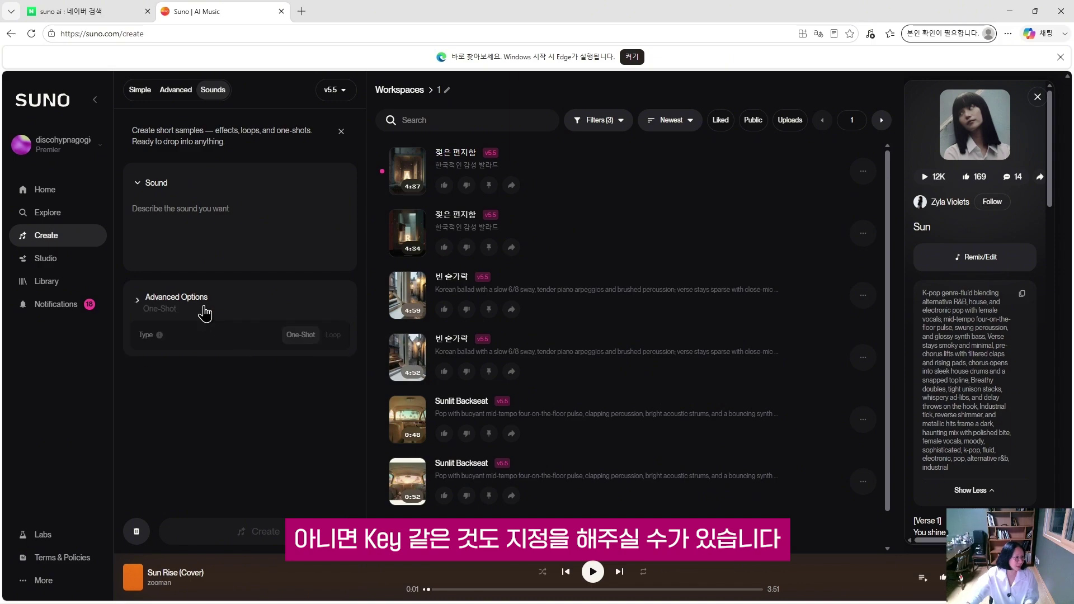
{"action": "left_click", "coordinate": [203, 309]}
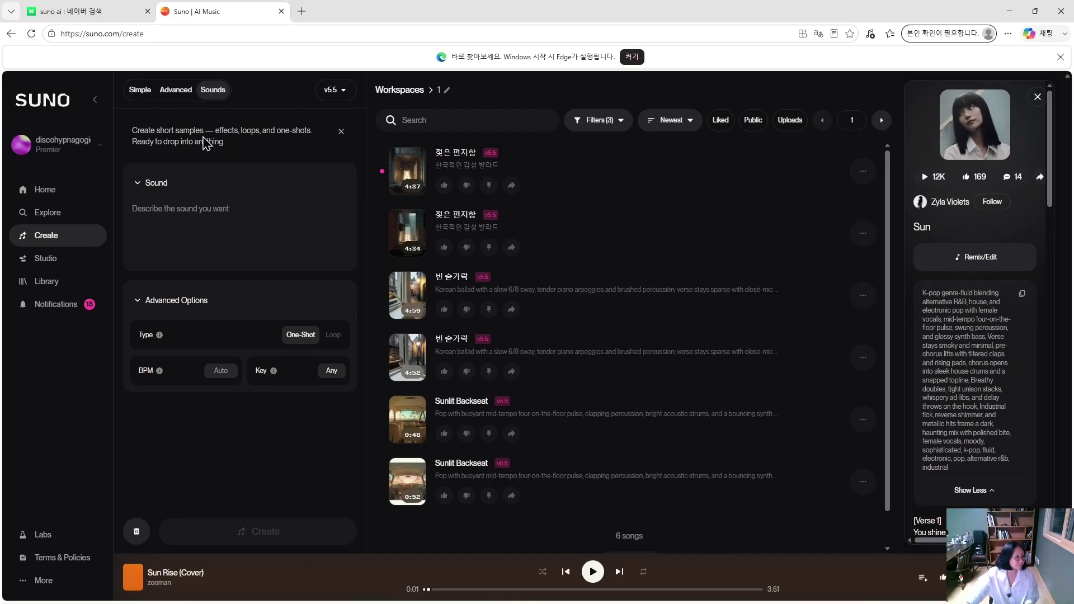
Review the three creation modes again, going from Simple through Advanced back to Sounds.
{"action": "left_click", "coordinate": [139, 91]}
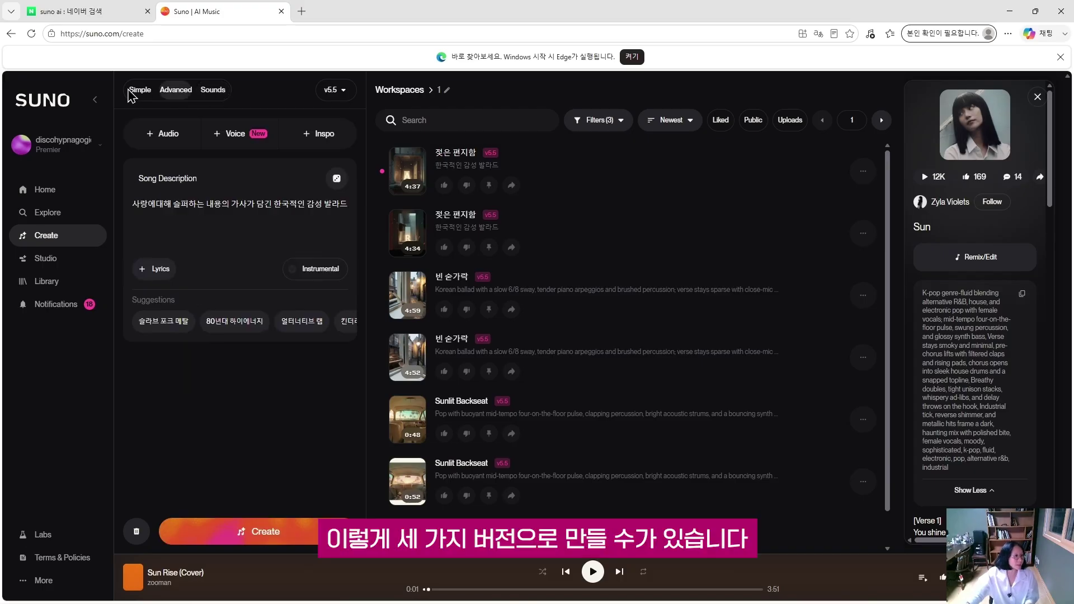
{"action": "left_click", "coordinate": [175, 90]}
{"action": "left_click", "coordinate": [217, 90]}
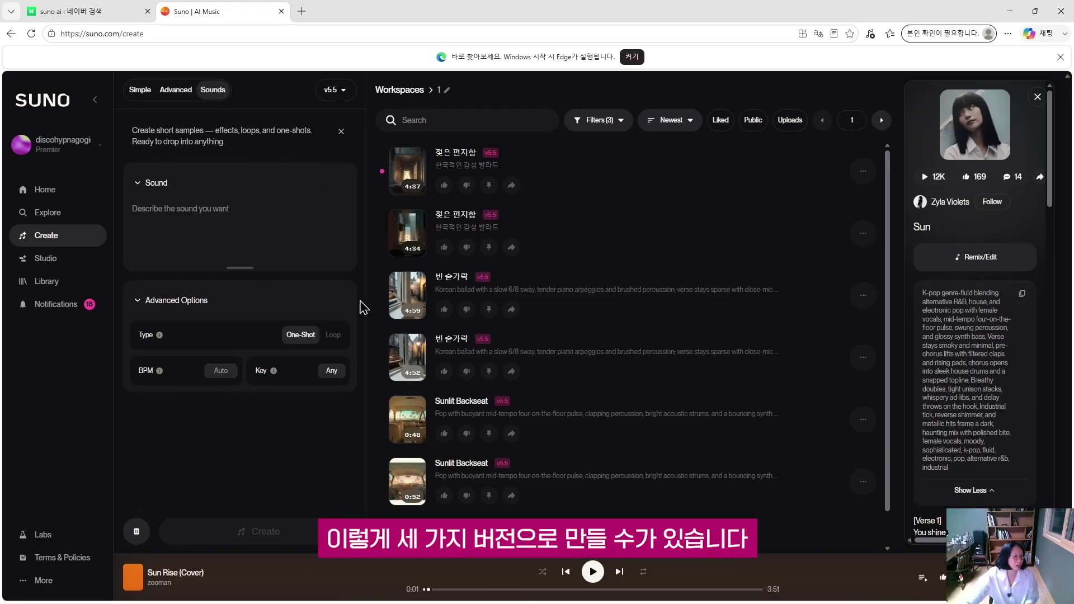
Create a new workspace named 트로트 and open it.
{"action": "left_click", "coordinate": [410, 88]}
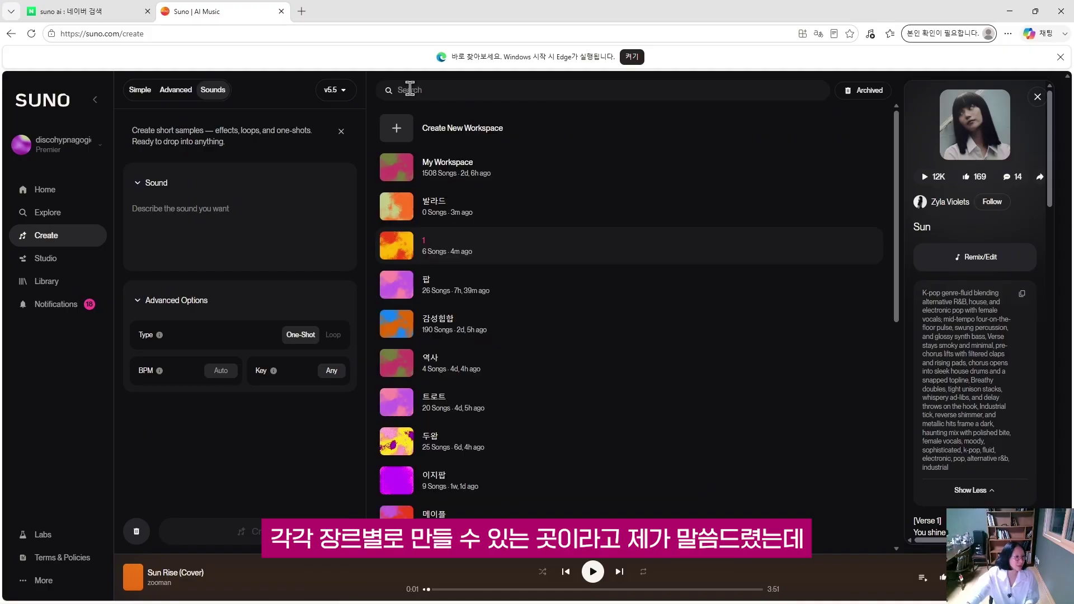
{"action": "left_click", "coordinate": [397, 132]}
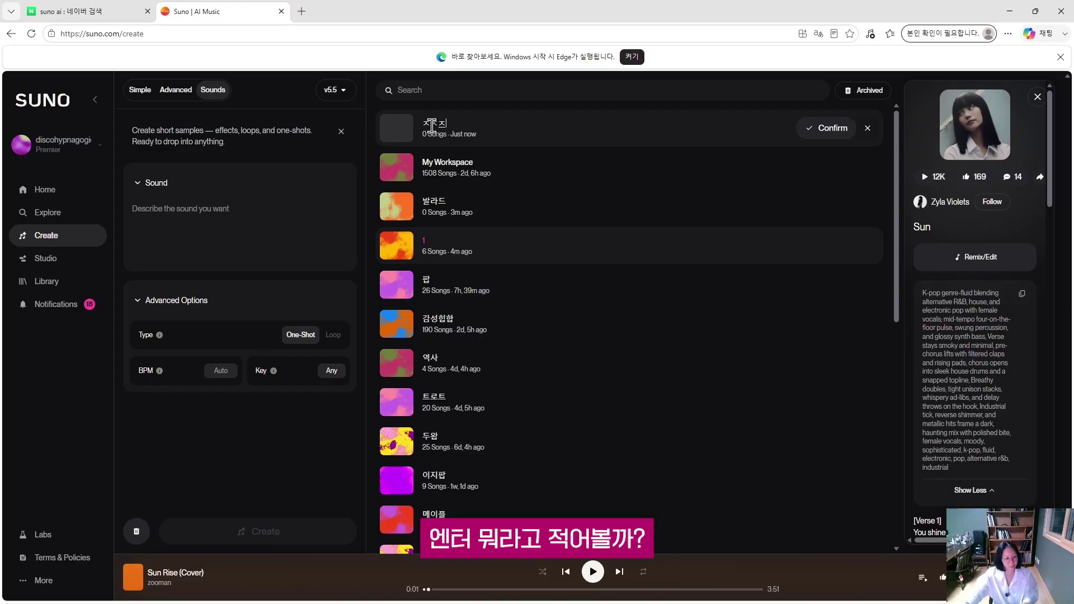
{"action": "key", "text": "BackSpace"}
{"action": "key", "text": "BackSpace"}
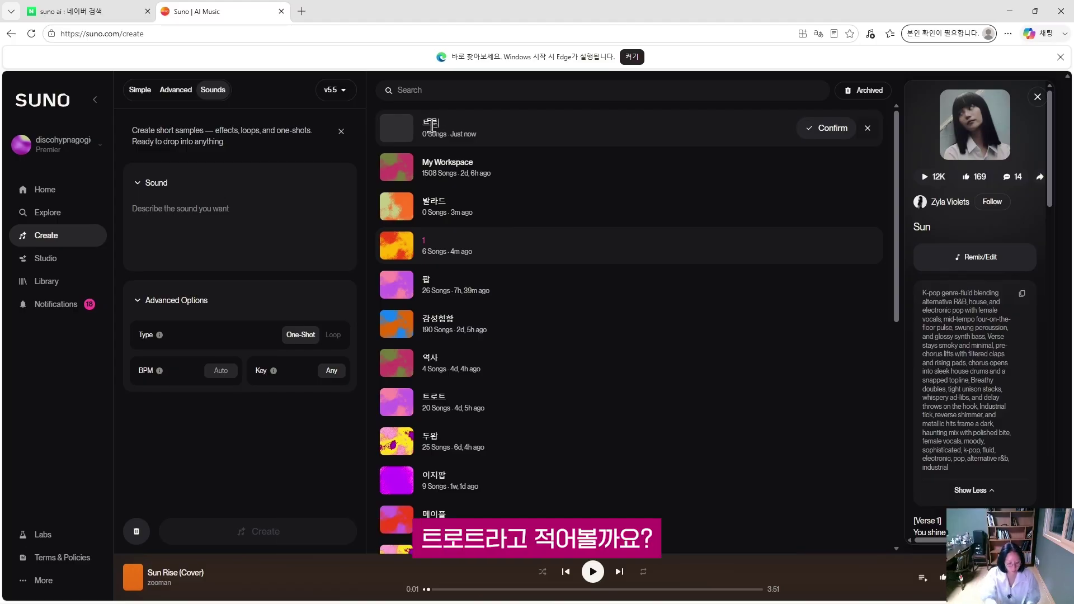
{"action": "type", "text": "트로트"}
{"action": "key", "text": "Return"}
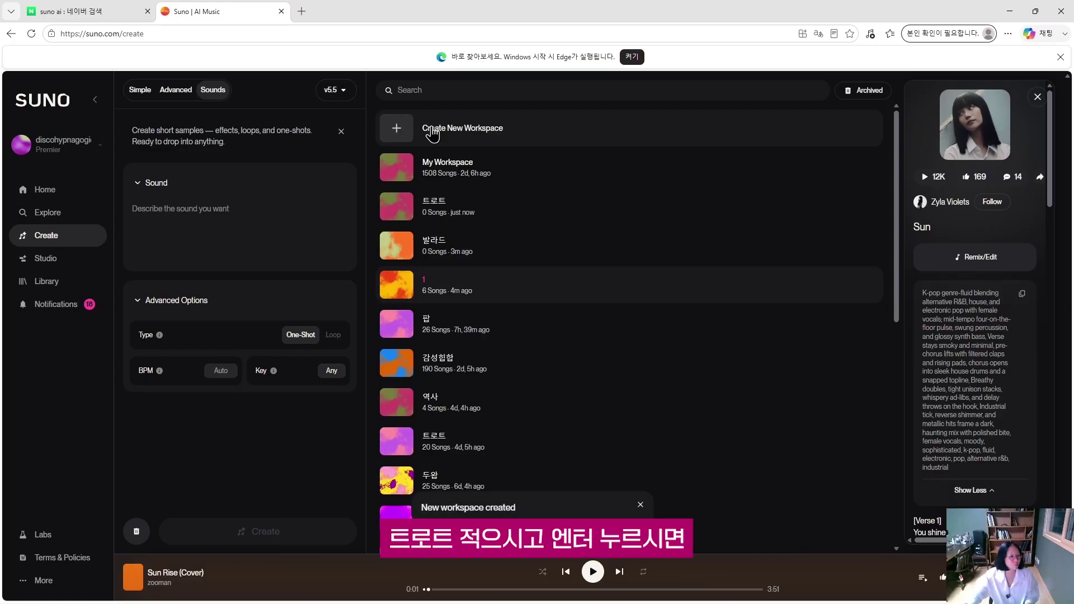
{"action": "left_click", "coordinate": [486, 203]}
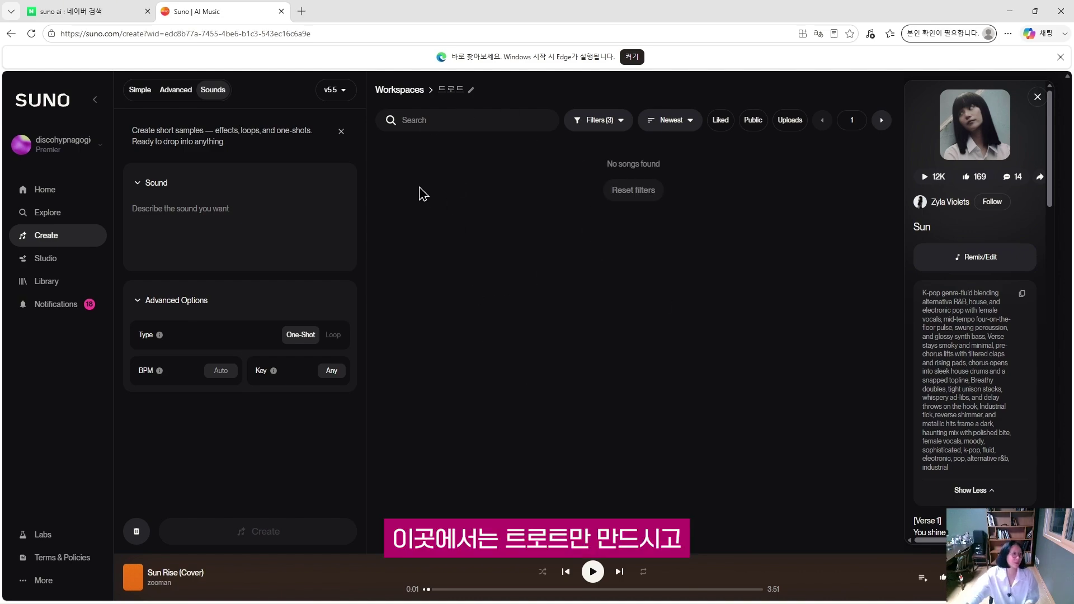
Switch to the 발라드 workspace.
{"action": "left_click", "coordinate": [419, 94]}
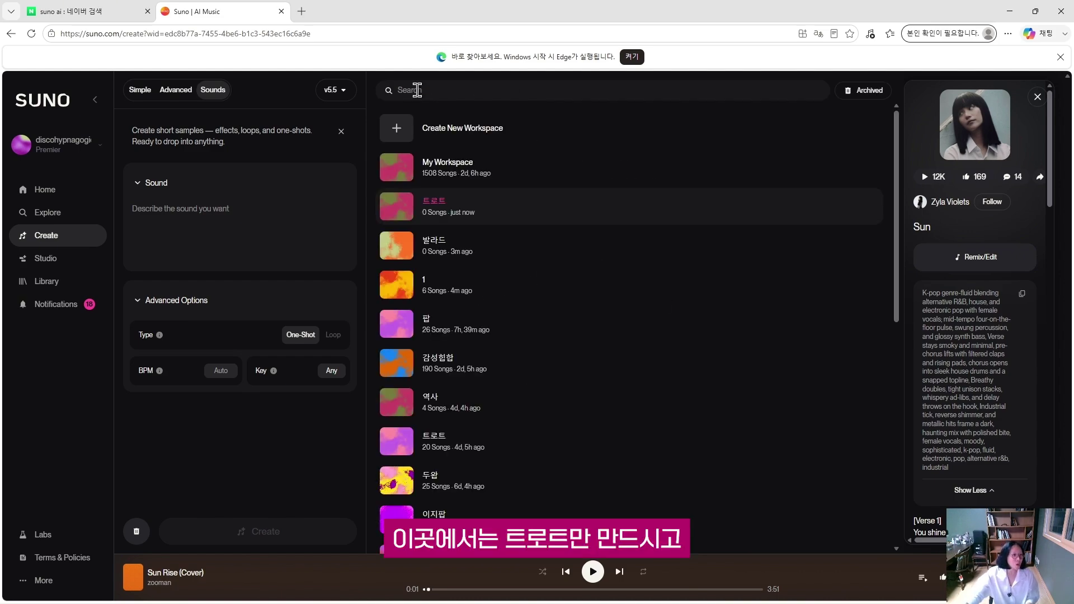
{"action": "left_click", "coordinate": [462, 252]}
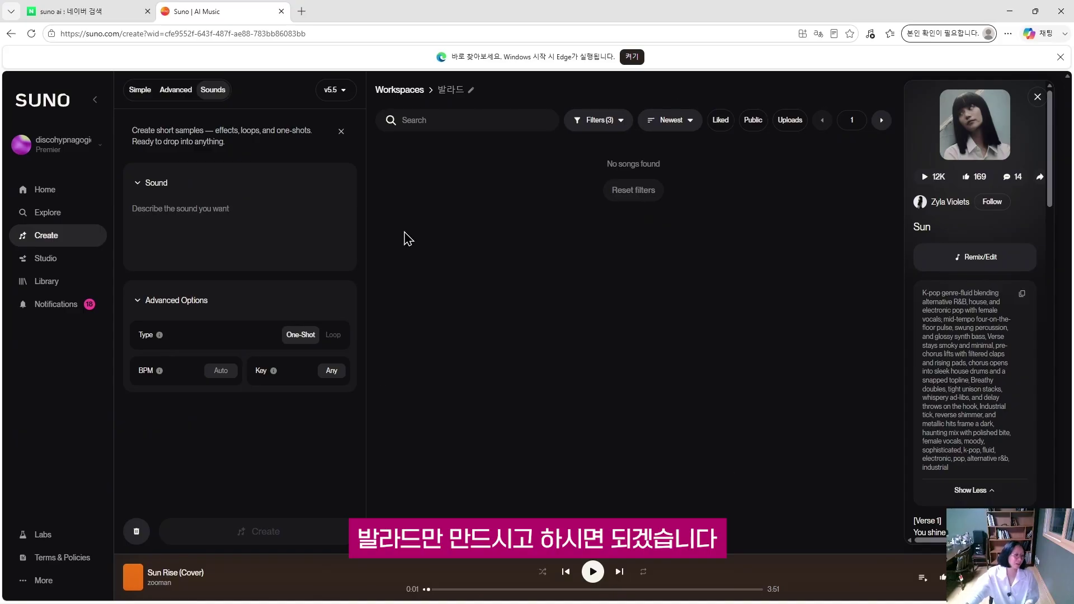
Go to Studio, dismiss the welcome introduction, and open the first 3AM project dated Jun 19, 2026.
{"action": "left_click", "coordinate": [47, 268]}
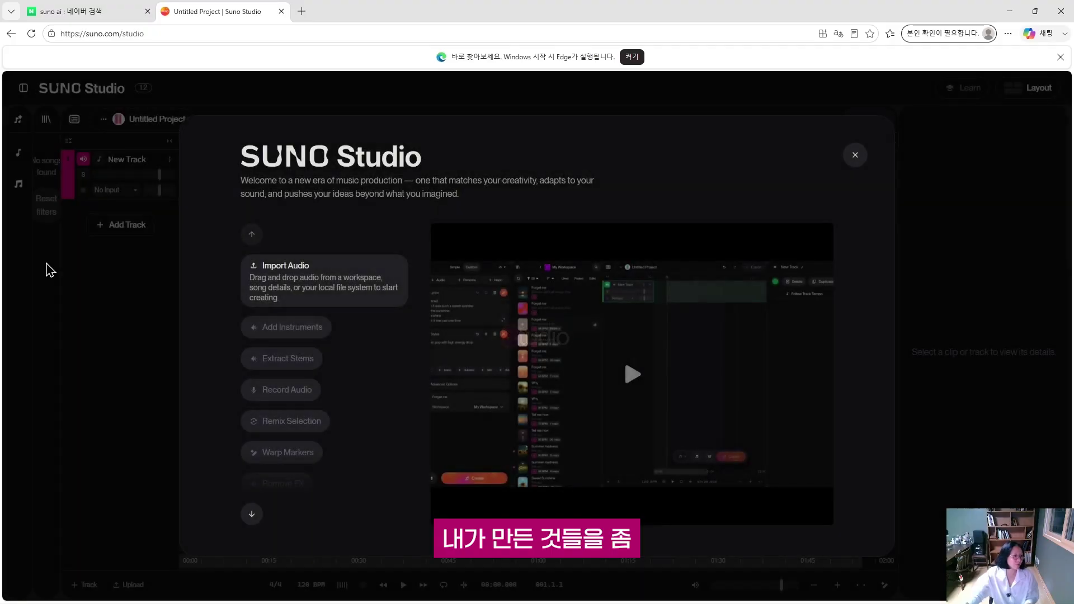
{"action": "left_click", "coordinate": [857, 157]}
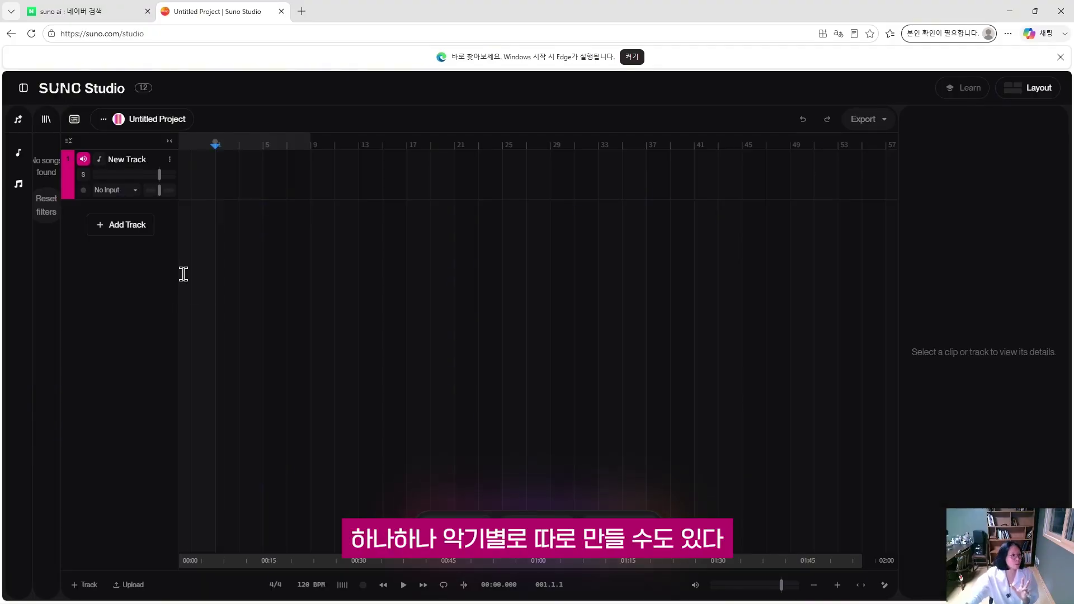
{"action": "left_click", "coordinate": [164, 120]}
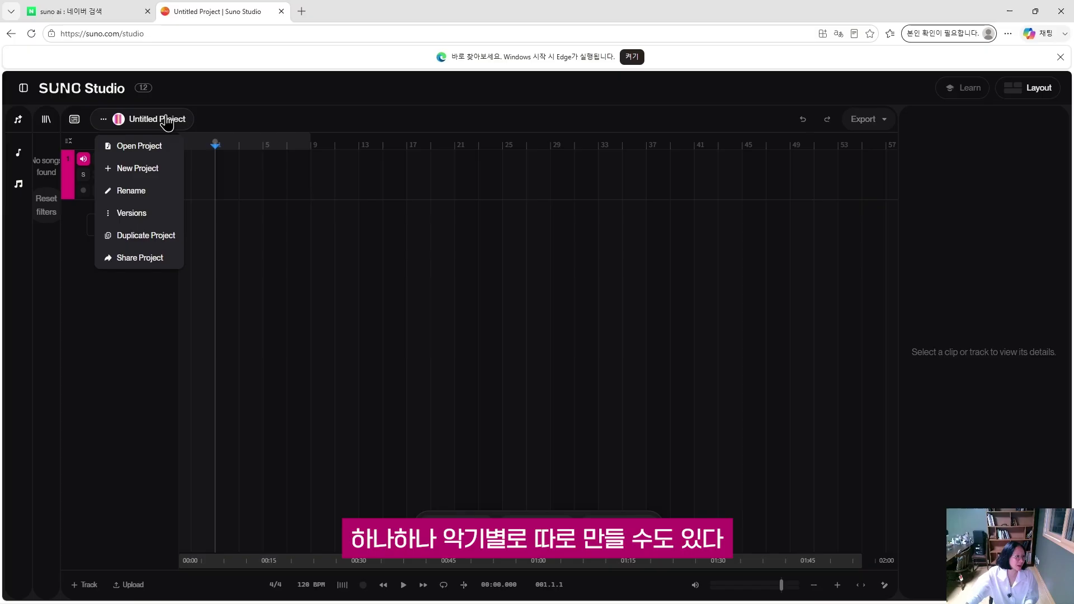
{"action": "left_click", "coordinate": [141, 147]}
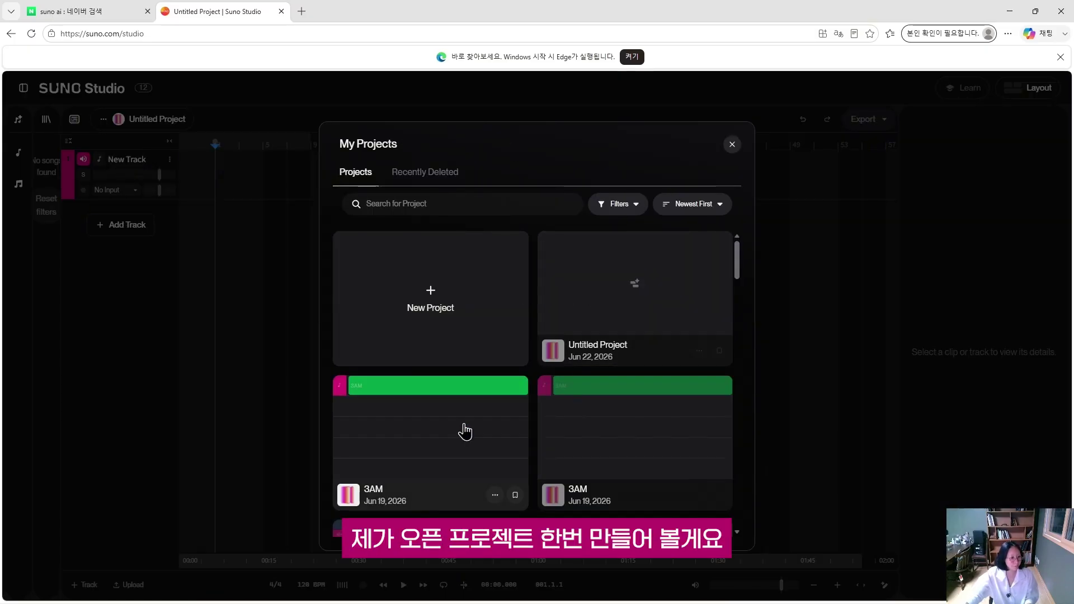
{"action": "left_click", "coordinate": [465, 432]}
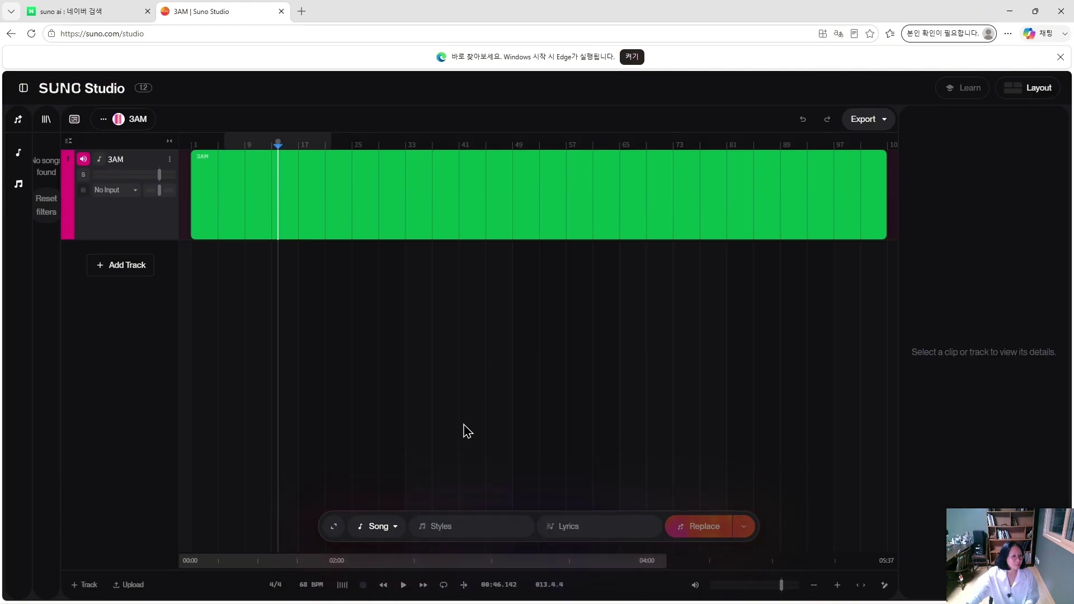
Switch to the existing Untitled Project dated Jun 22, 2026.
{"action": "left_click", "coordinate": [134, 119]}
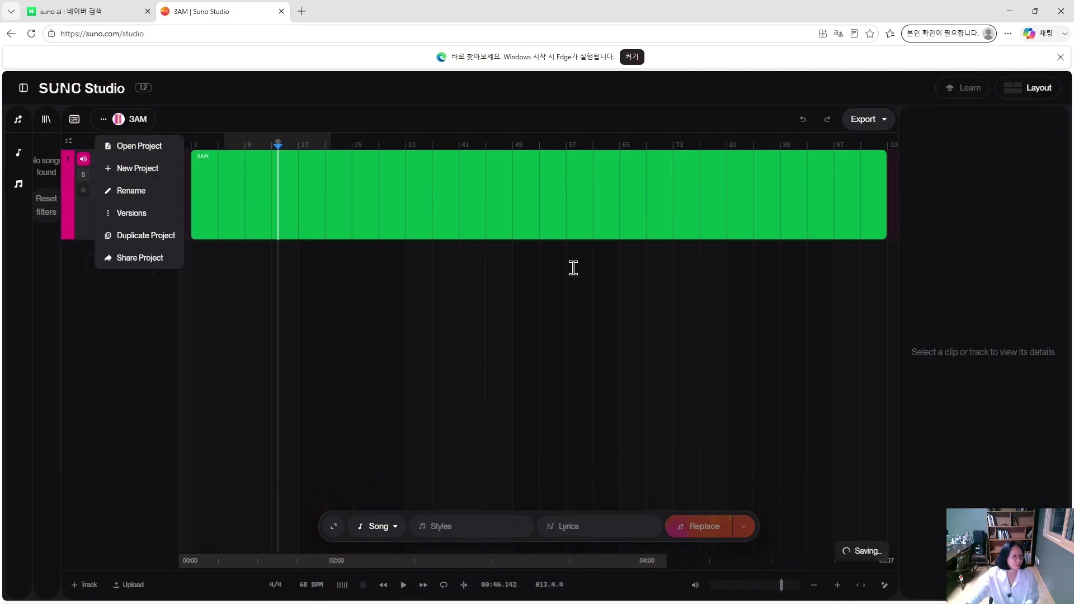
{"action": "left_click", "coordinate": [147, 148]}
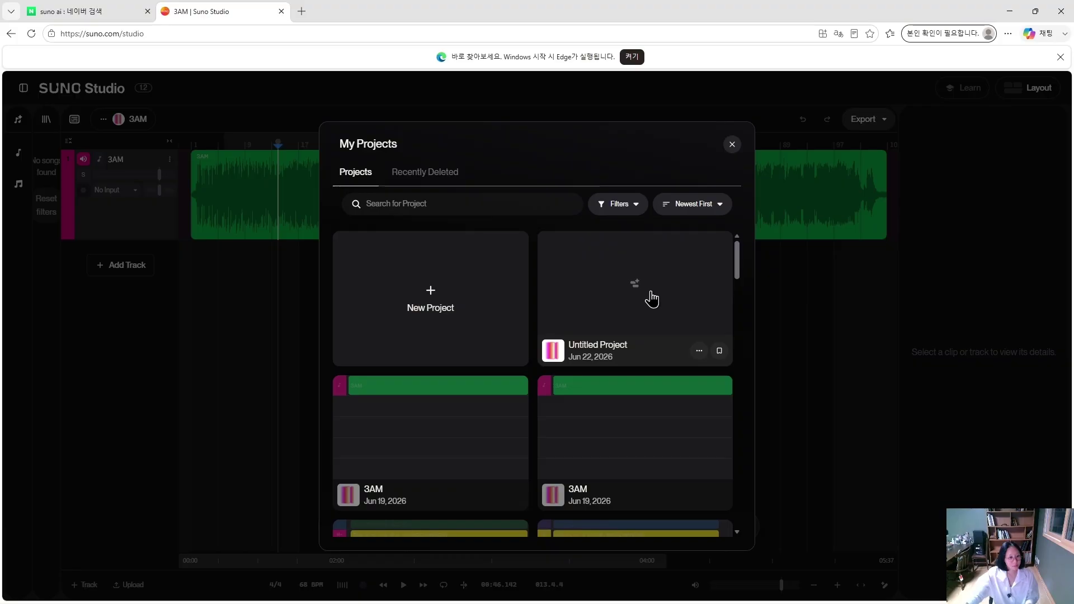
{"action": "left_click", "coordinate": [651, 299]}
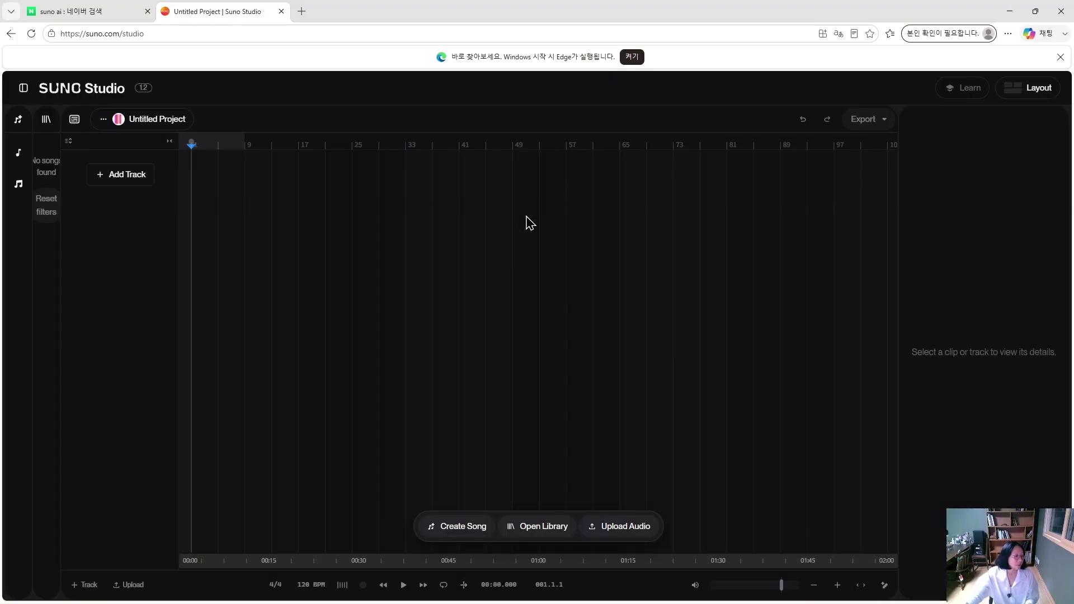
Open the Just Let It Flow project and look through its separate instrument and vocal tracks.
{"action": "left_click", "coordinate": [177, 121]}
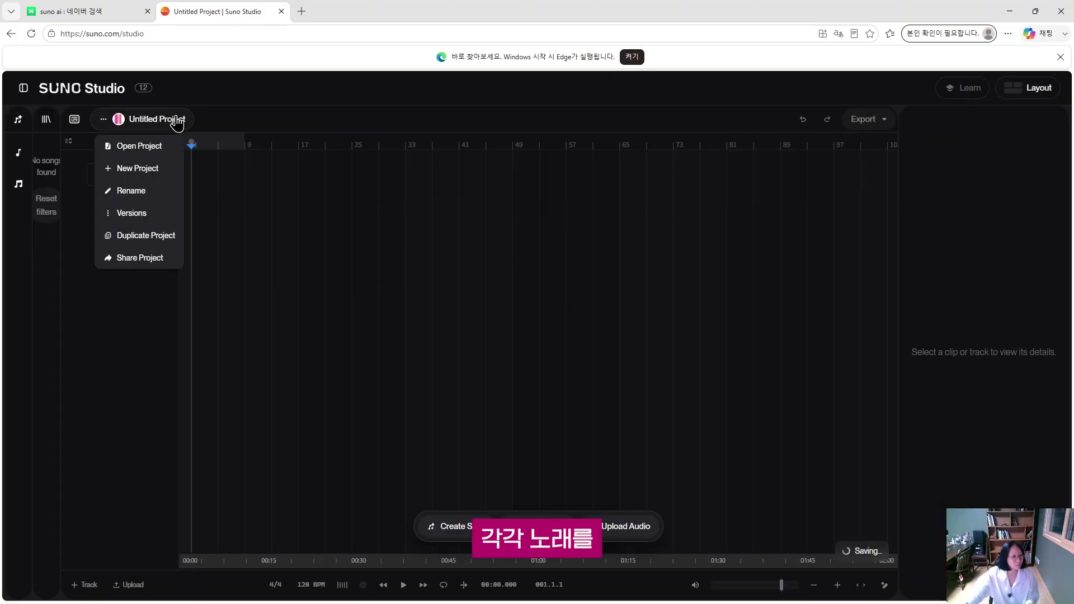
{"action": "left_click", "coordinate": [149, 147]}
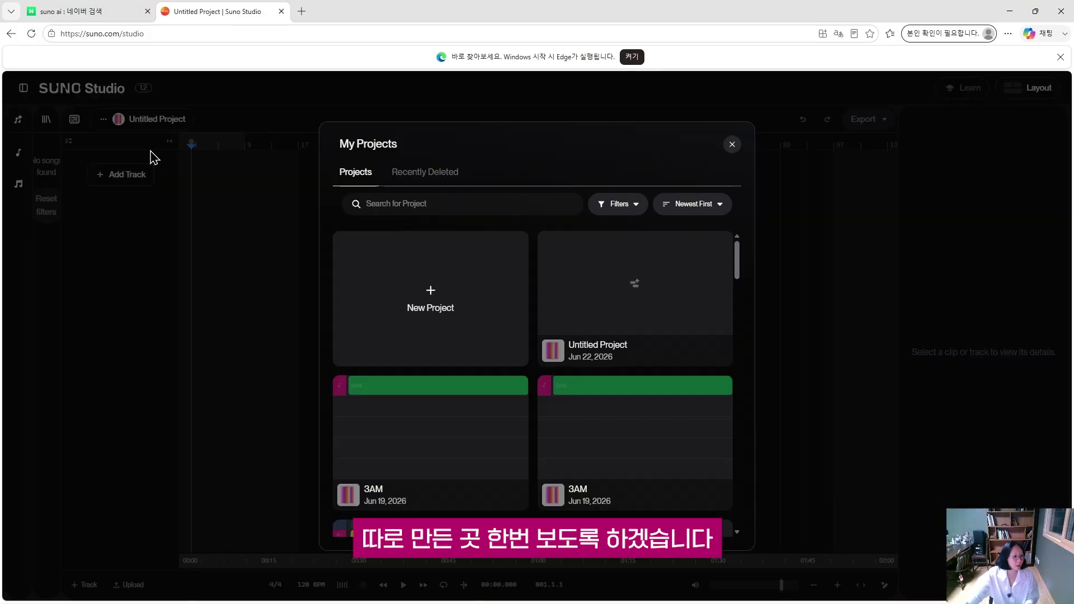
{"action": "scroll", "coordinate": [427, 347], "scroll_direction": "down", "scroll_amount": 5}
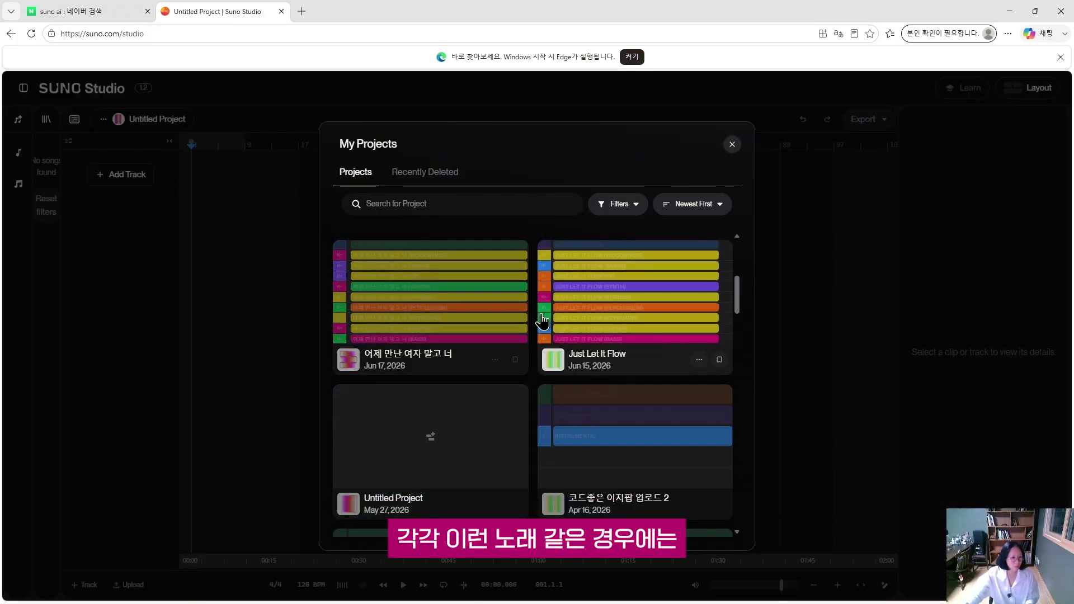
{"action": "left_click", "coordinate": [588, 309]}
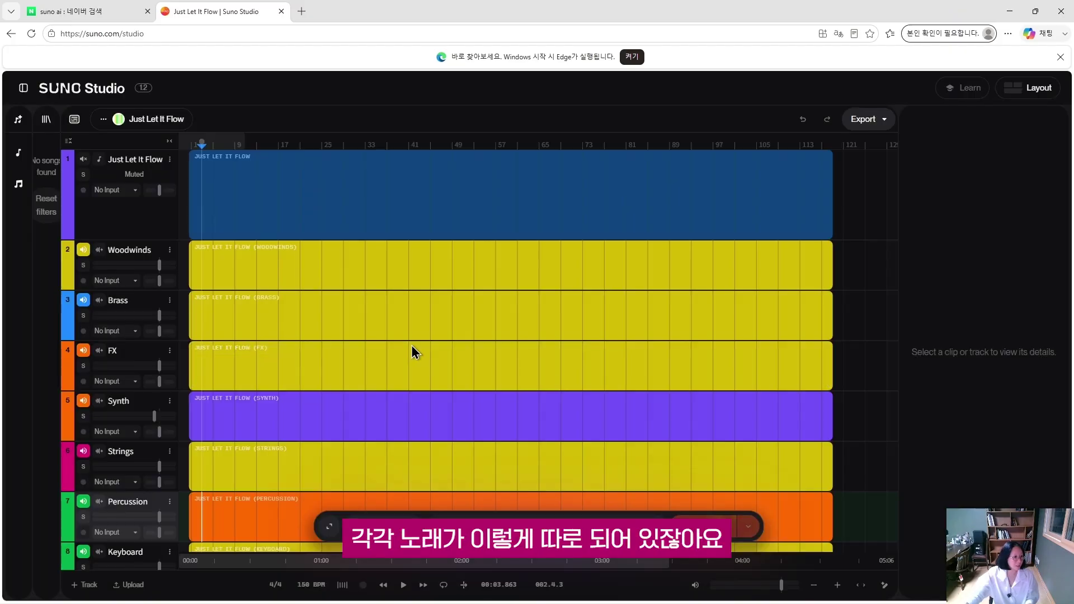
{"action": "scroll", "coordinate": [259, 259], "scroll_direction": "down", "scroll_amount": 1}
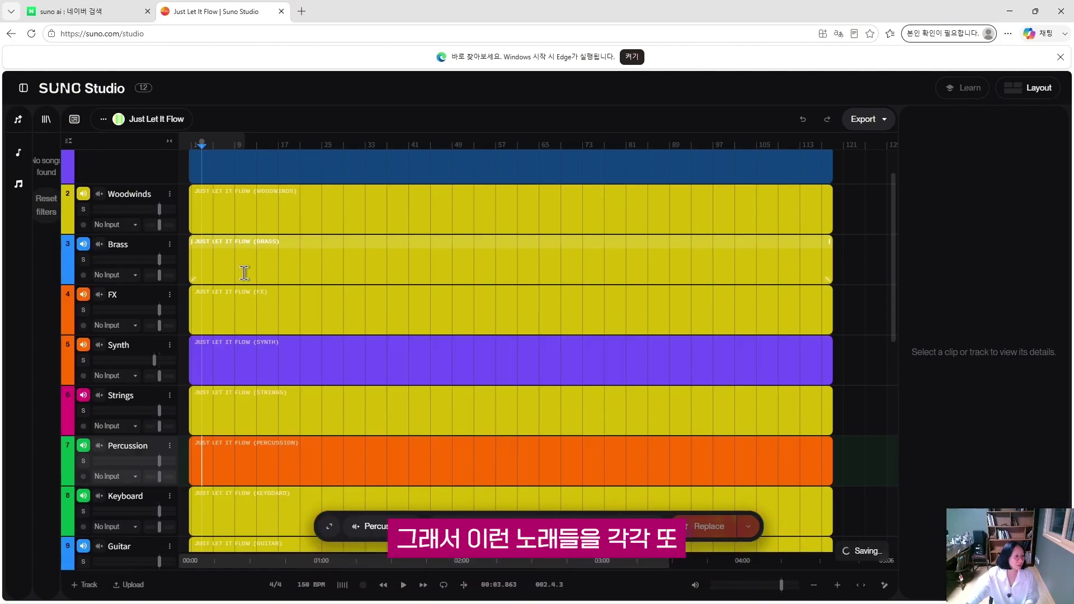
{"action": "scroll", "coordinate": [241, 302], "scroll_direction": "down", "scroll_amount": 8}
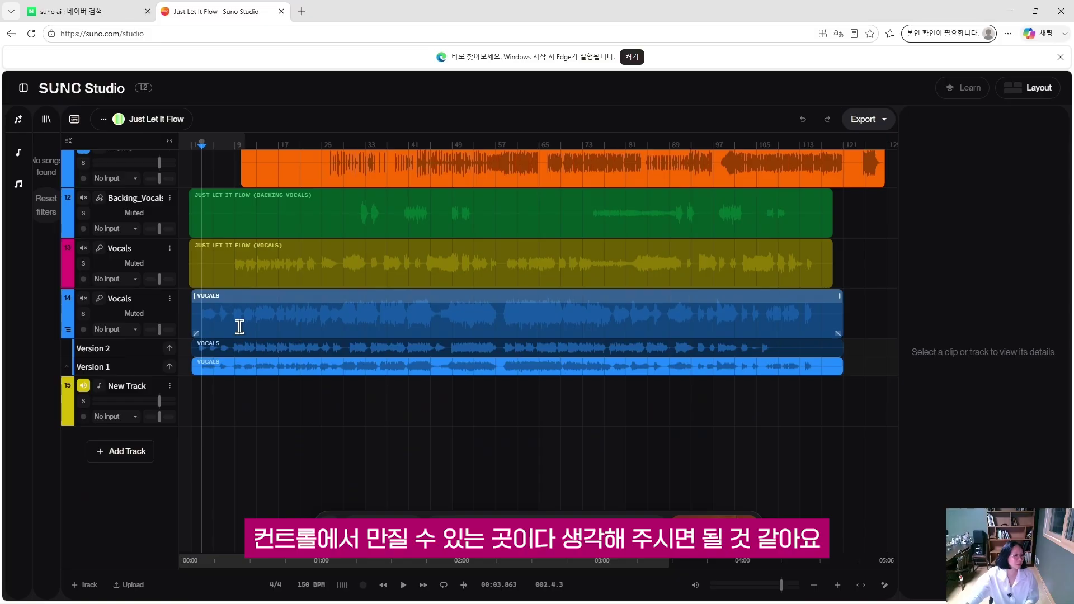
{"action": "scroll", "coordinate": [235, 327], "scroll_direction": "up", "scroll_amount": 10}
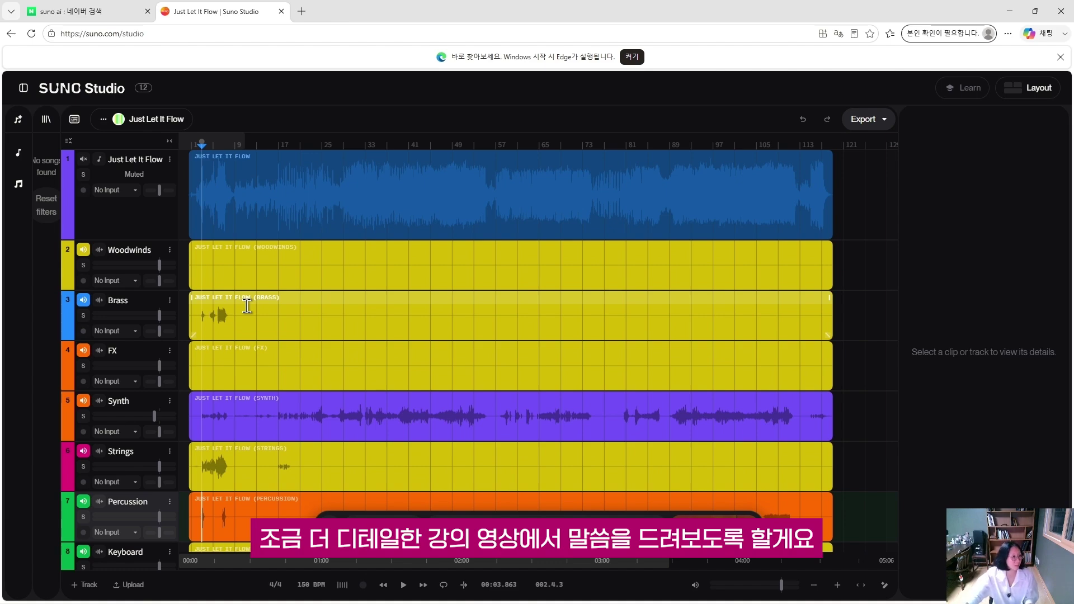
Change the Studio layout to show the song creation and workspace areas, and open the Learn guide.
{"action": "left_click", "coordinate": [1041, 89]}
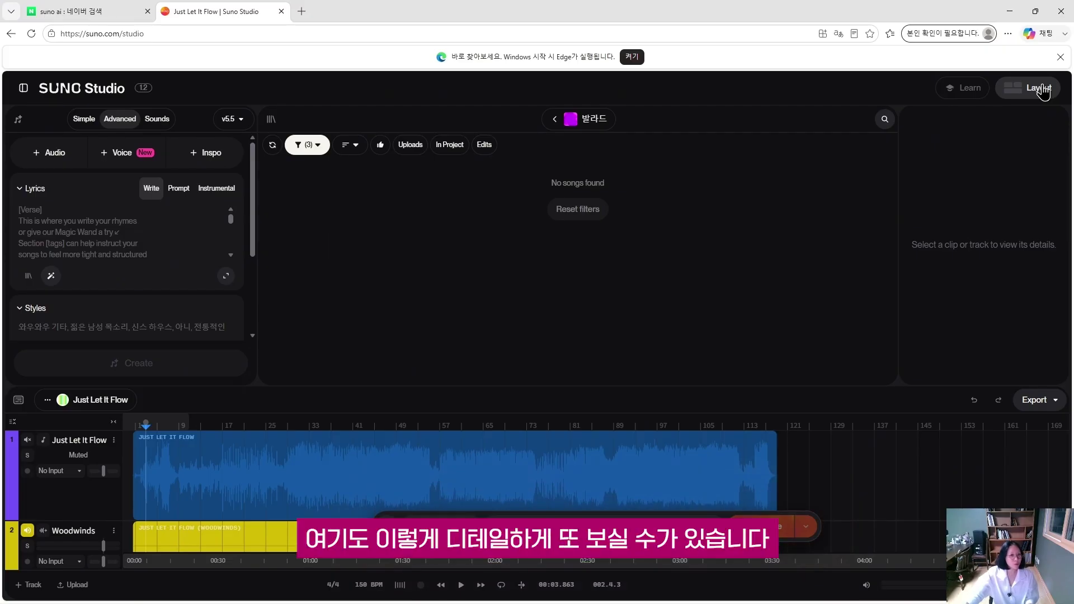
{"action": "left_click", "coordinate": [966, 95]}
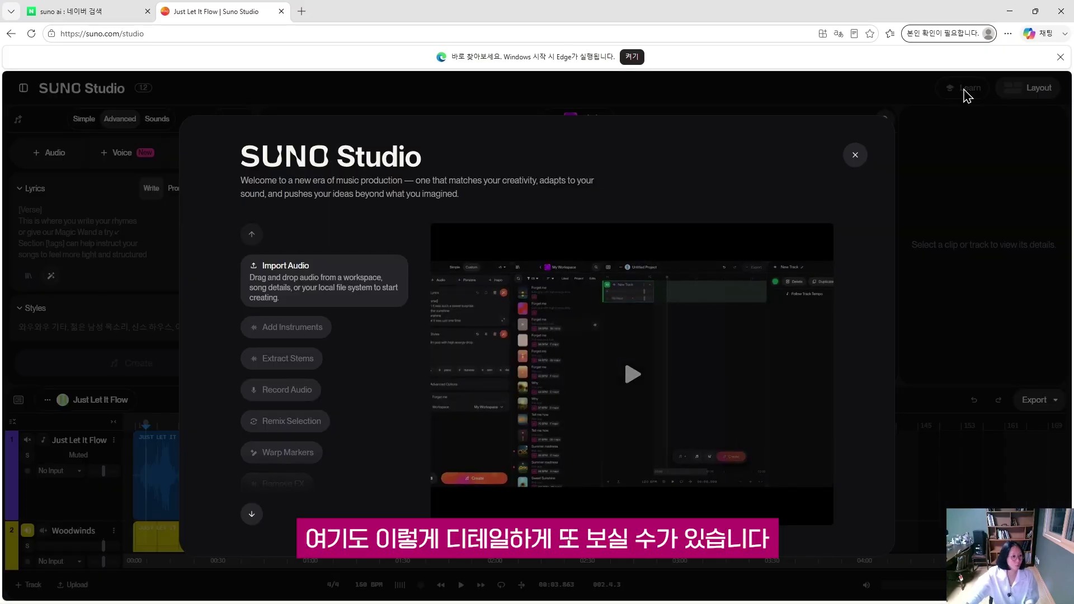
Close the Studio guide, go to the Library, and view the deleted songs in its Trash.
{"action": "left_click", "coordinate": [855, 155]}
{"action": "left_click", "coordinate": [25, 92]}
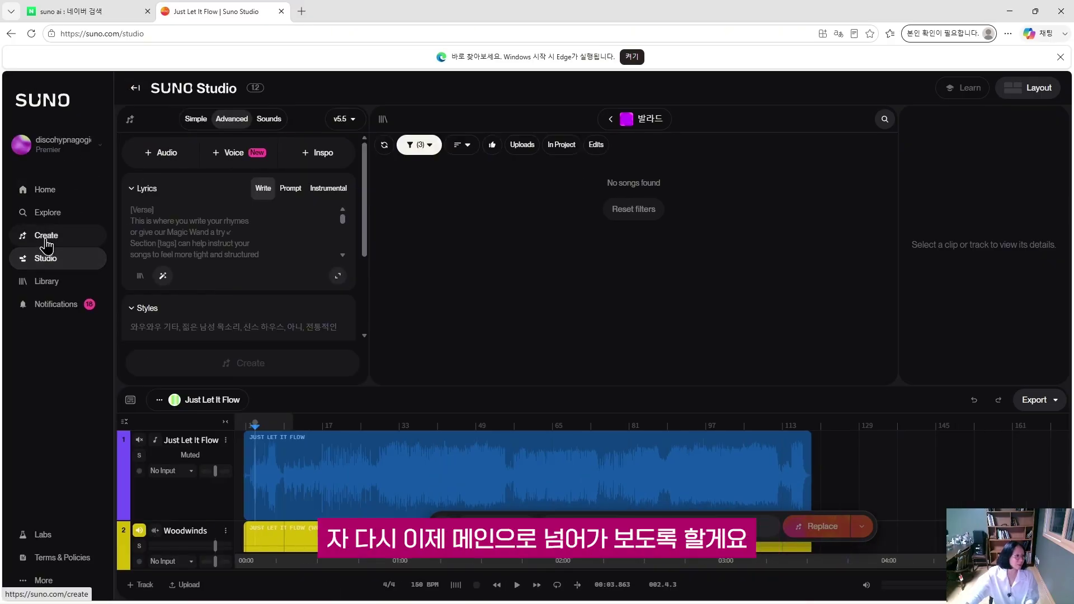
{"action": "left_click", "coordinate": [53, 290]}
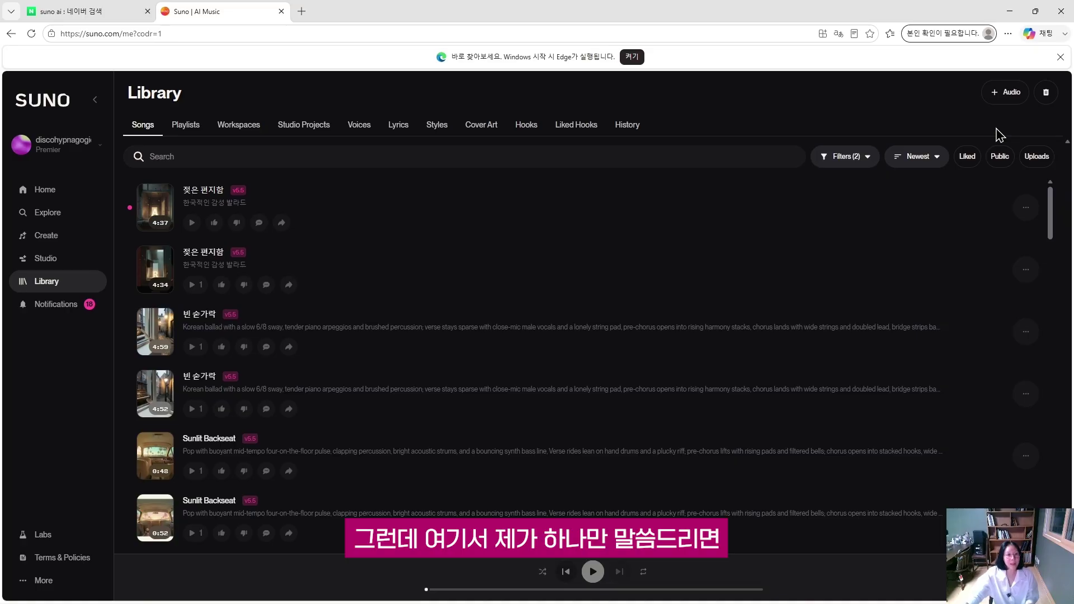
{"action": "left_click", "coordinate": [1048, 94]}
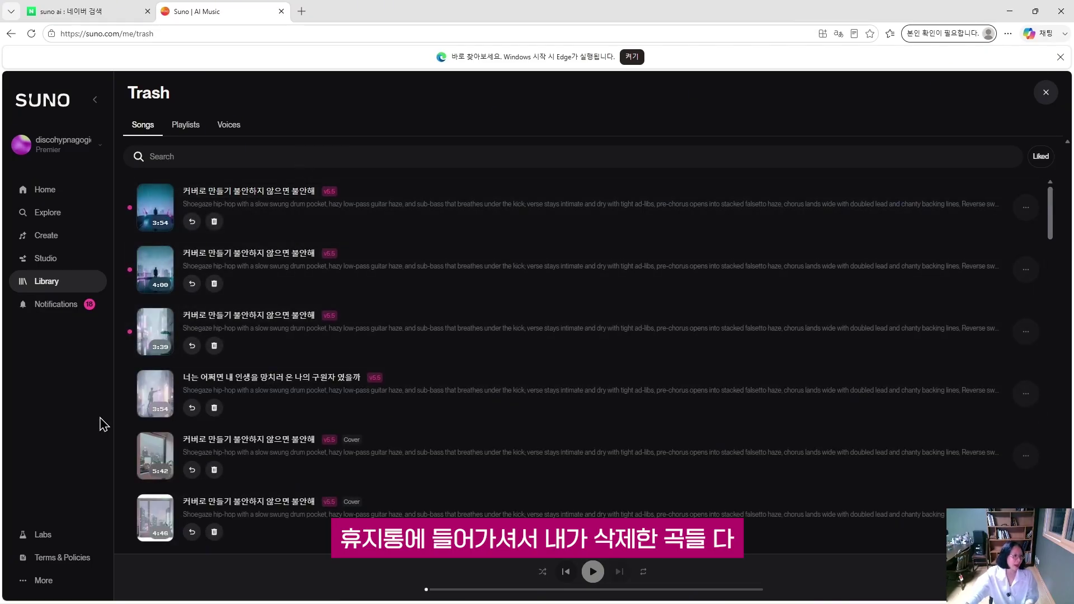
Check the account's notifications and return to the Home page.
{"action": "left_click", "coordinate": [52, 312]}
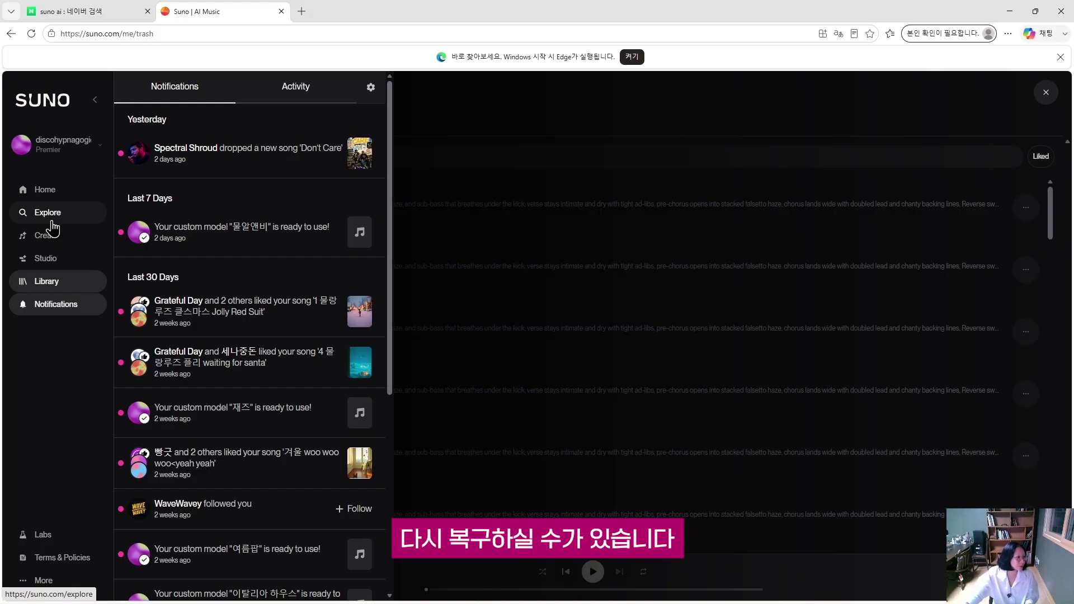
{"action": "left_click", "coordinate": [47, 191]}
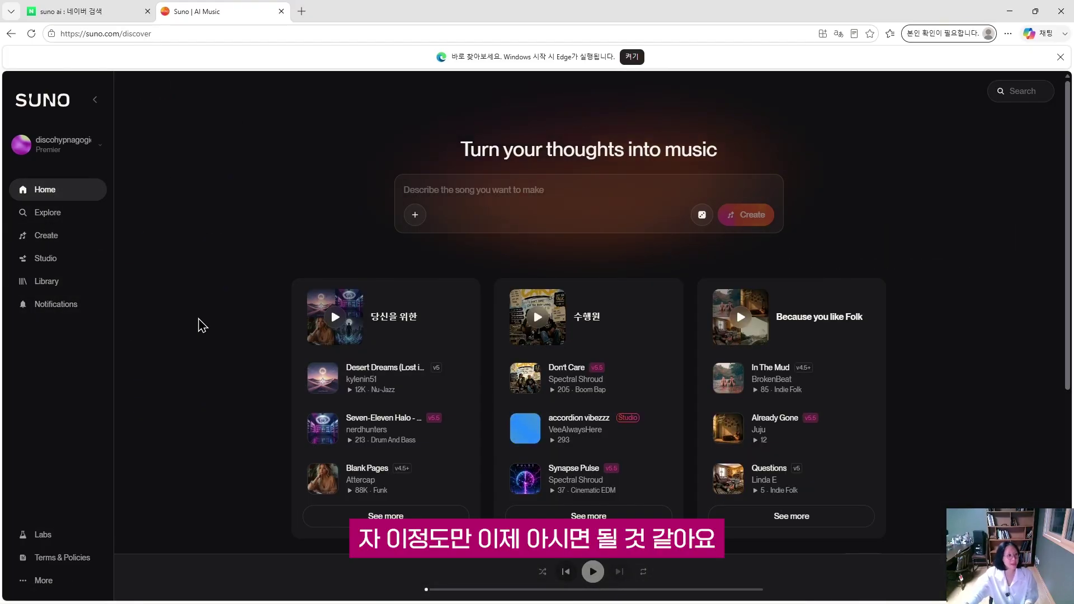
Change the interface language to Korean (한국어) in the account options.
{"action": "left_click", "coordinate": [56, 146]}
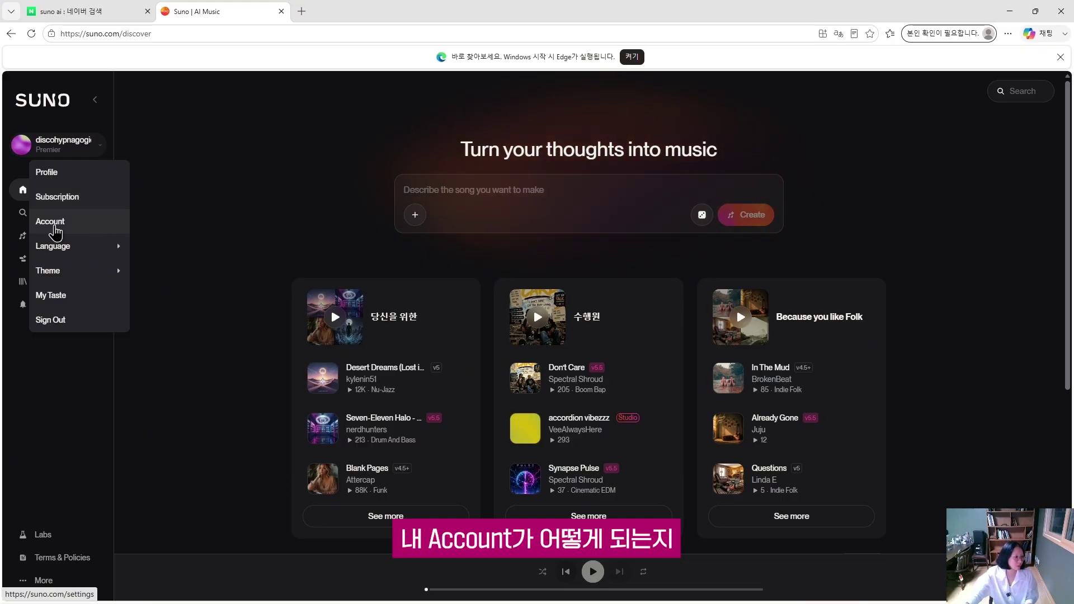
{"action": "mouse_move", "coordinate": [67, 249]}
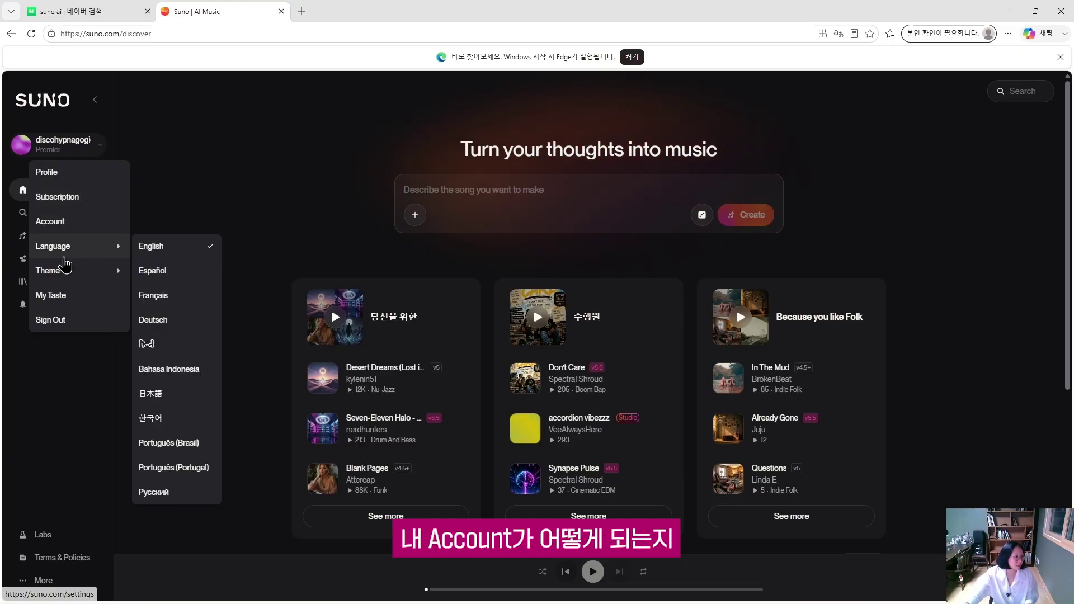
{"action": "left_click", "coordinate": [179, 252]}
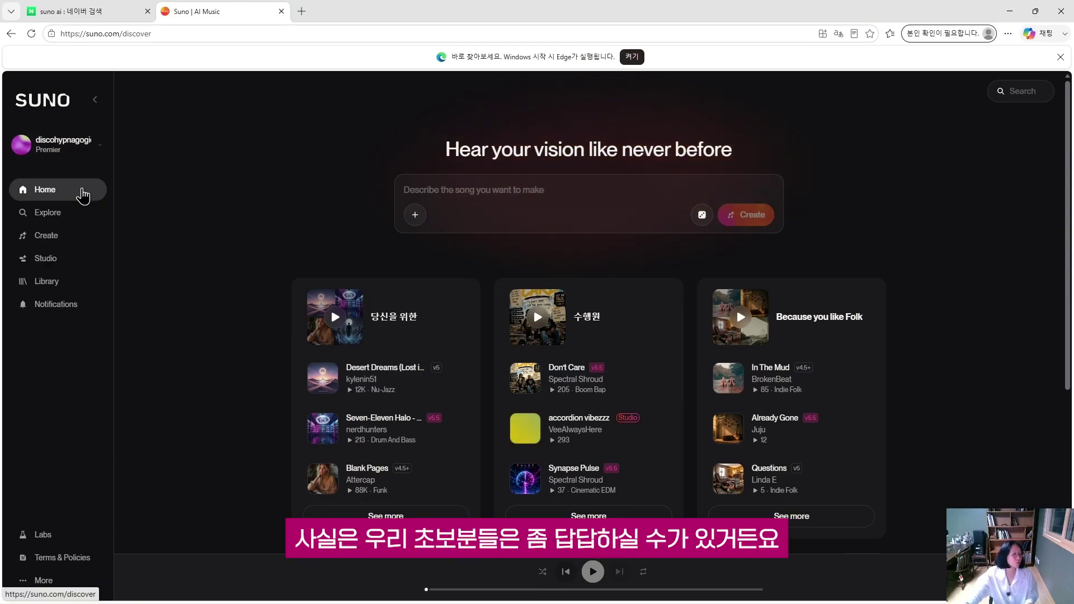
{"action": "left_click", "coordinate": [83, 143]}
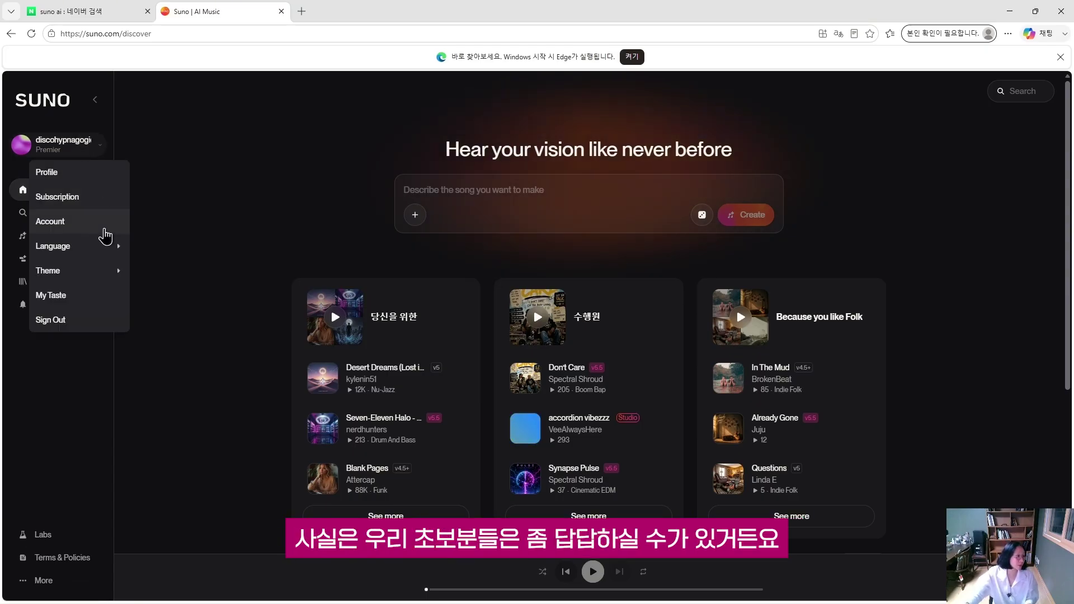
{"action": "mouse_move", "coordinate": [103, 257]}
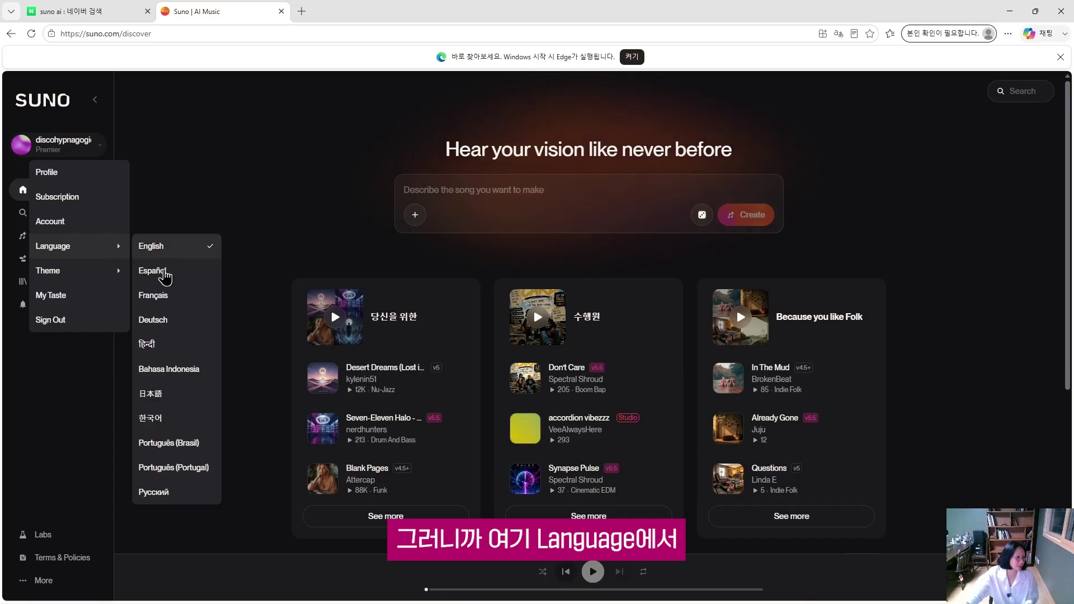
{"action": "left_click", "coordinate": [157, 419]}
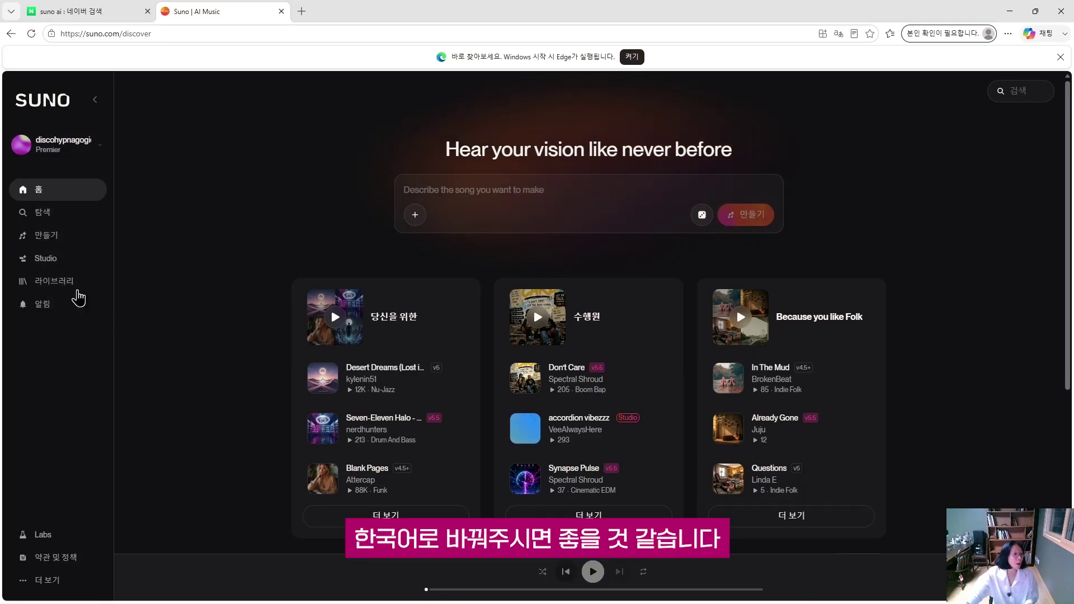
Try the light (밝게) and system (시스템) themes for the interface and return to the dark theme (어둡게).
{"action": "left_click", "coordinate": [83, 144]}
{"action": "mouse_move", "coordinate": [103, 274]}
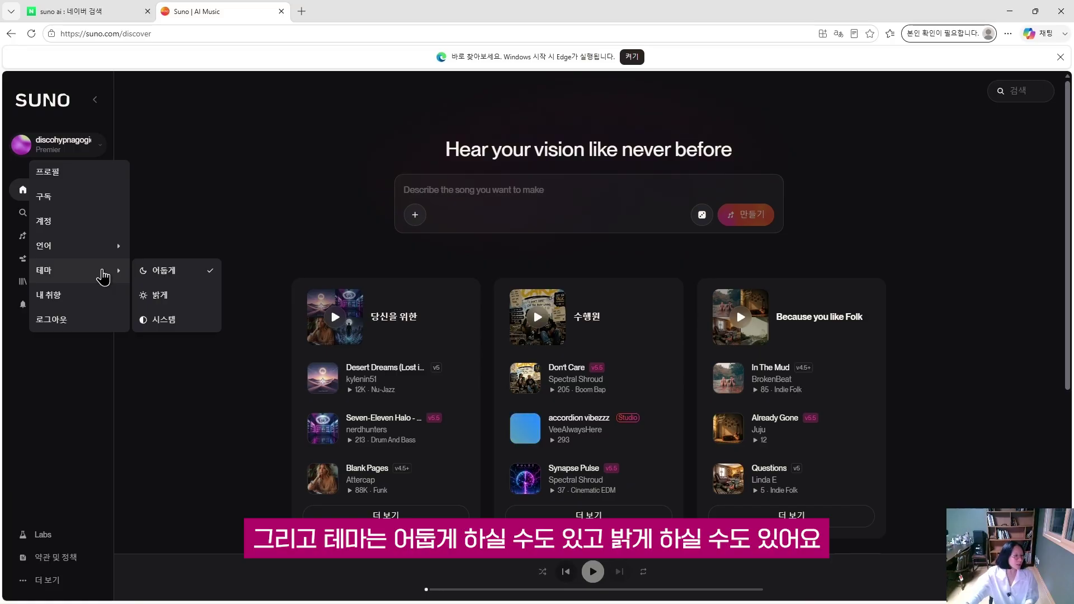
{"action": "left_click", "coordinate": [157, 295]}
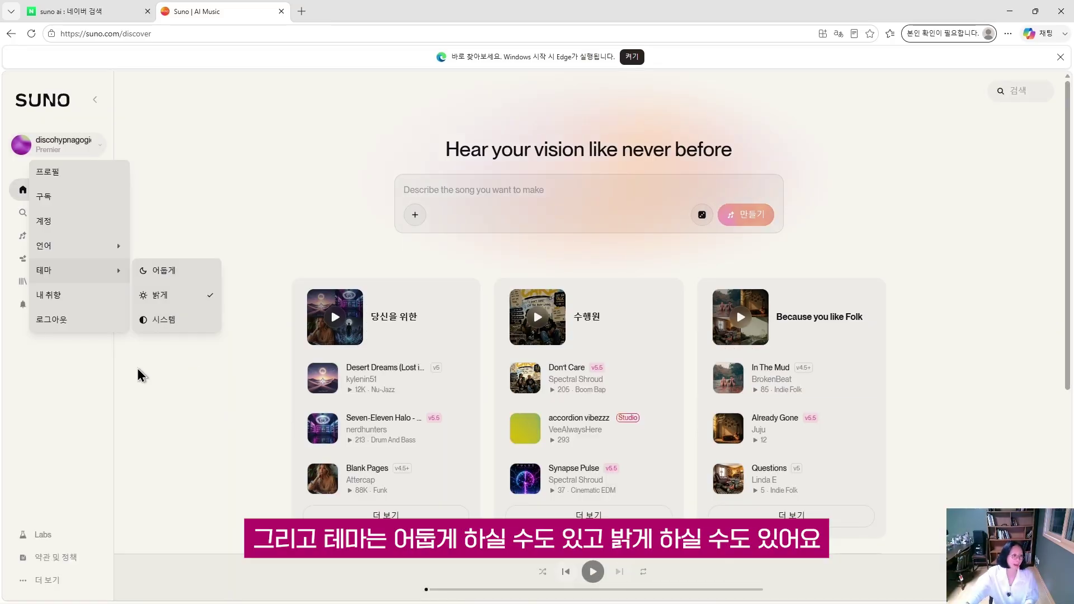
{"action": "mouse_move", "coordinate": [119, 271]}
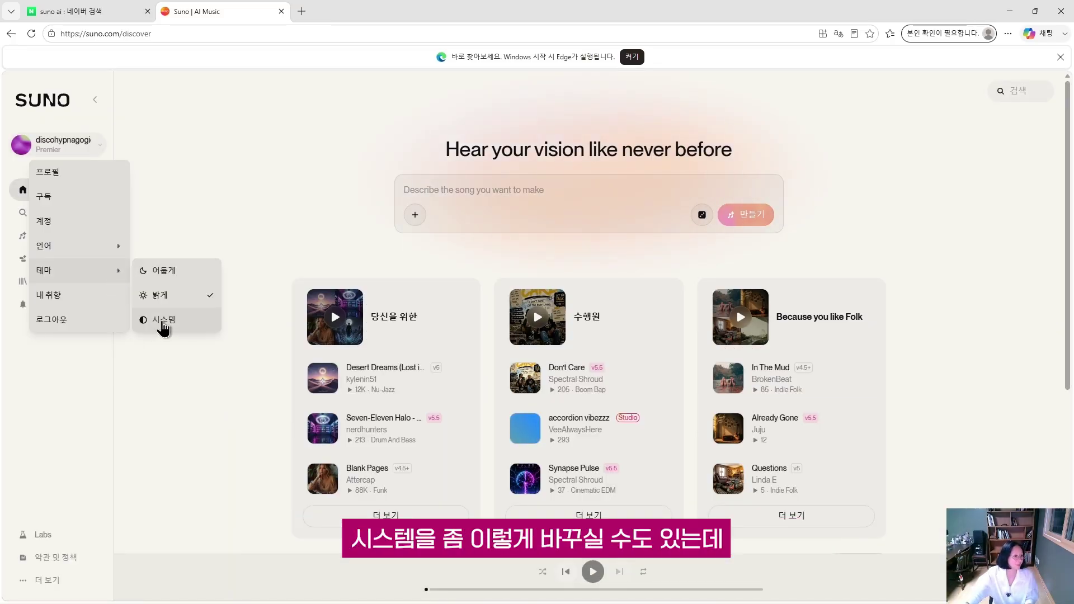
{"action": "left_click", "coordinate": [161, 318]}
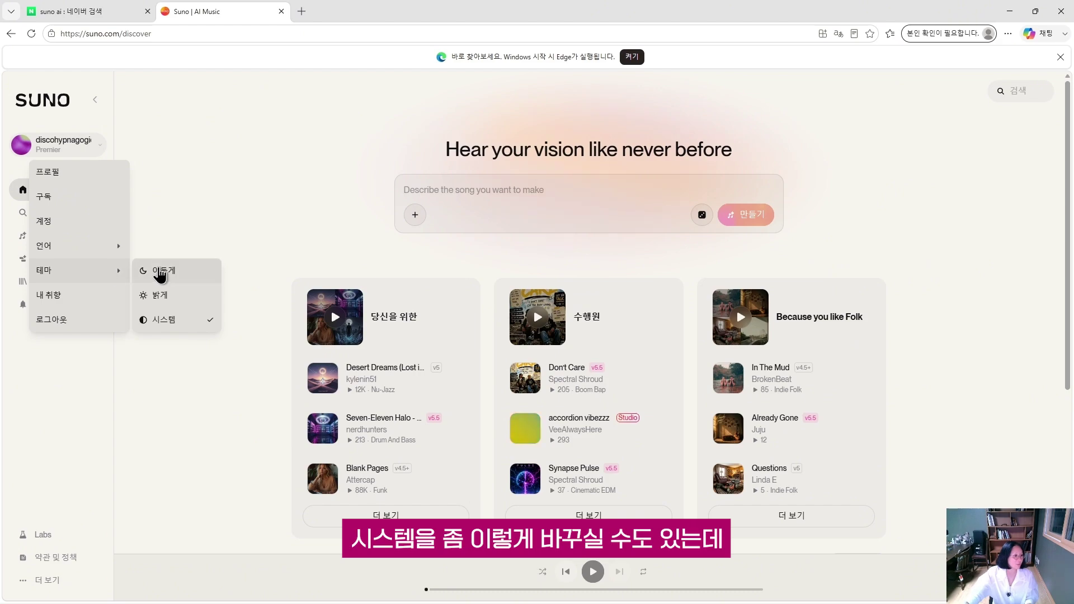
{"action": "left_click", "coordinate": [159, 273]}
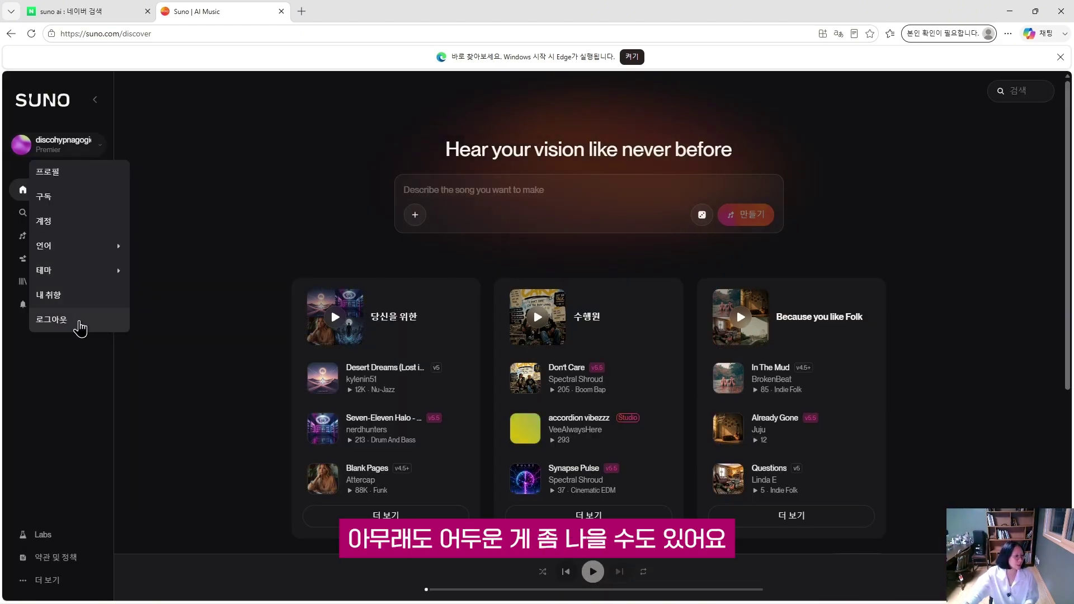
Open the account's taste profile (내 취향) and read through its description of preferred sounds, moods and vocals.
{"action": "left_click", "coordinate": [79, 305]}
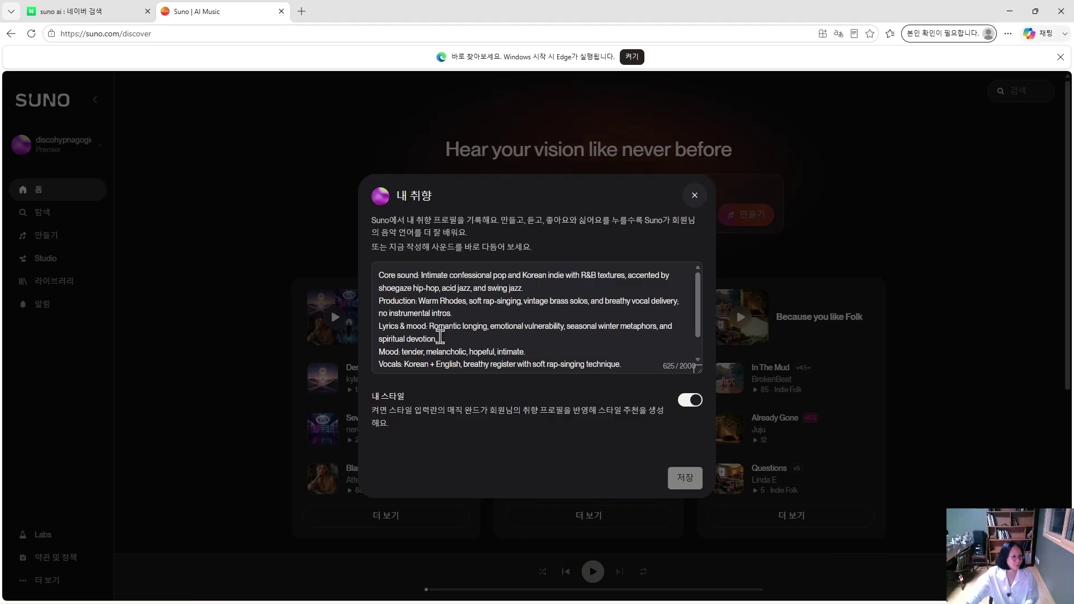
{"action": "left_click_drag", "start_coordinate": [418, 222], "coordinate": [516, 221]}
{"action": "left_click", "coordinate": [428, 230]}
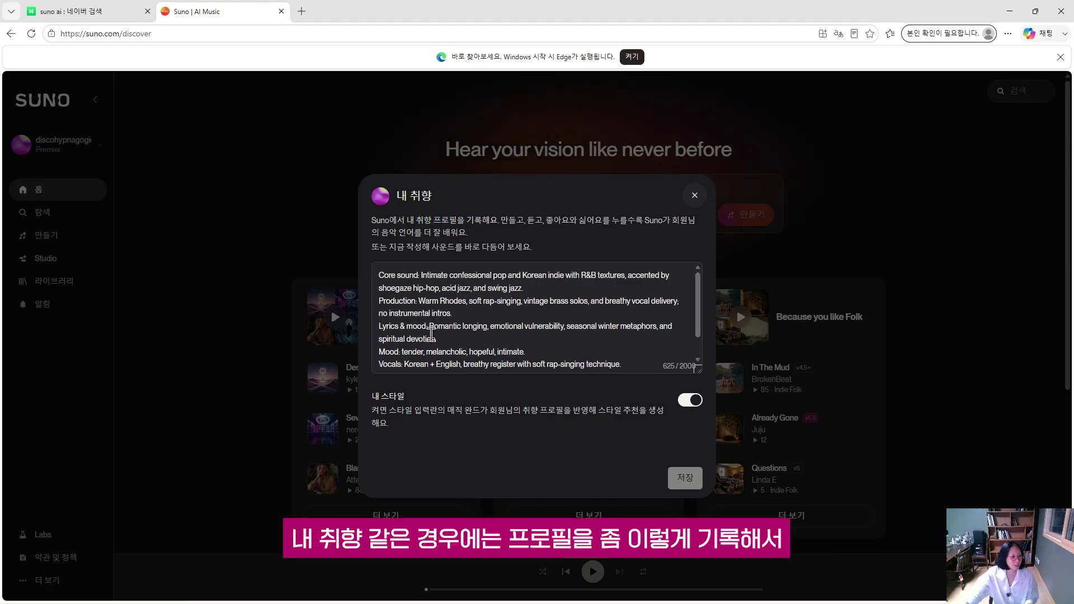
{"action": "scroll", "coordinate": [448, 353], "scroll_direction": "down", "scroll_amount": 1}
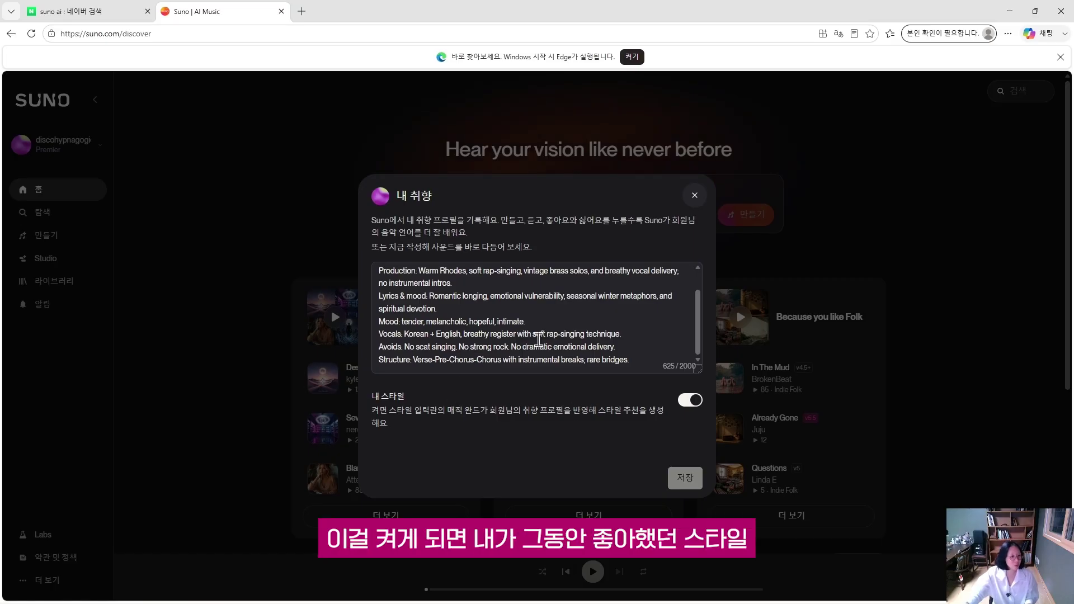
{"action": "scroll", "coordinate": [537, 339], "scroll_direction": "up", "scroll_amount": 1}
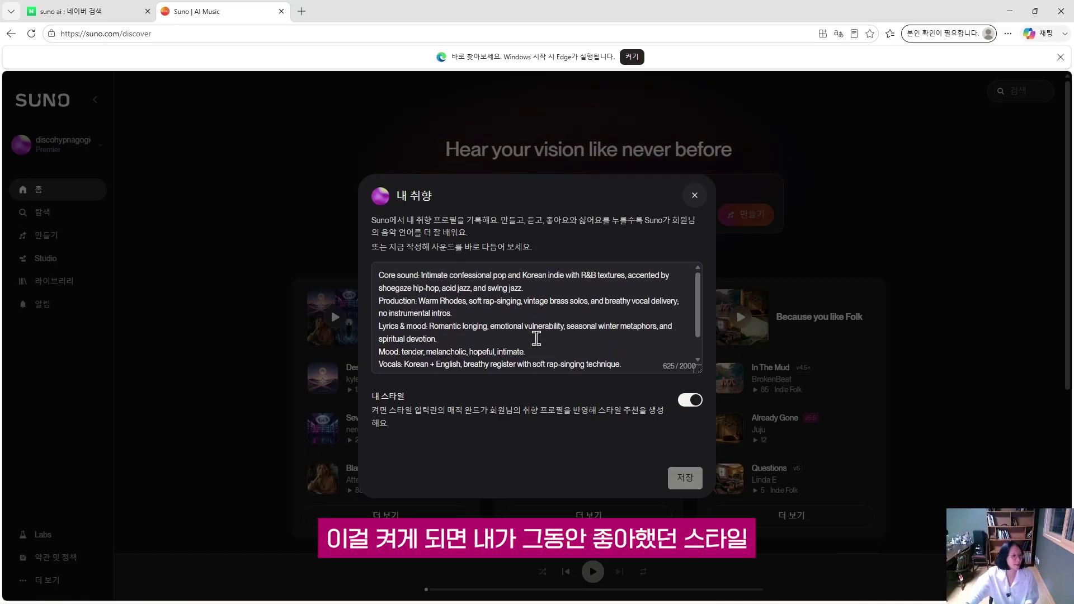
{"action": "scroll", "coordinate": [536, 338], "scroll_direction": "down", "scroll_amount": 1}
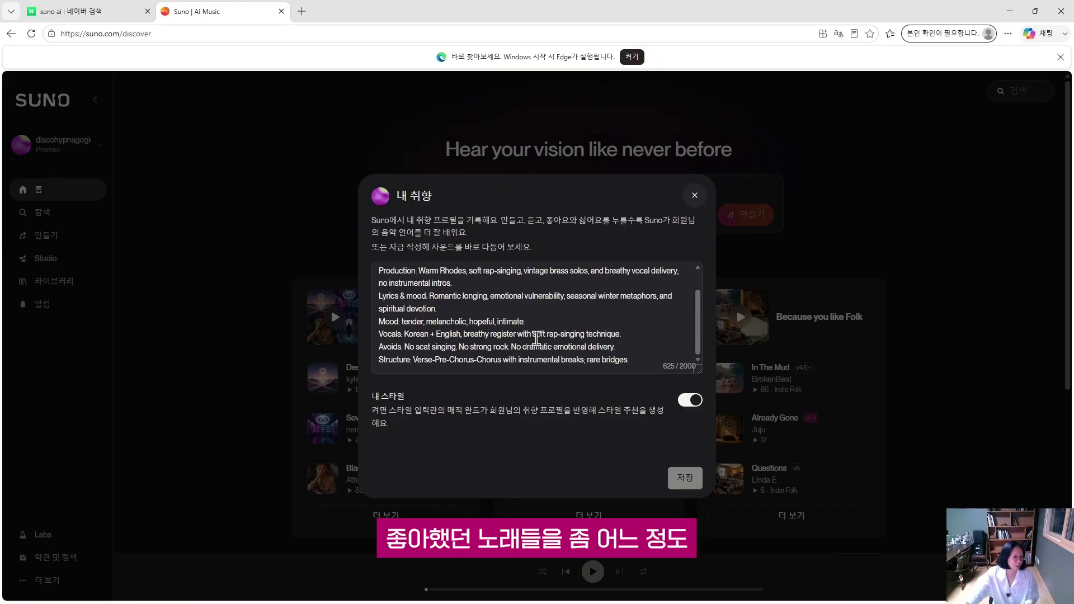
{"action": "scroll", "coordinate": [536, 338], "scroll_direction": "up", "scroll_amount": 2}
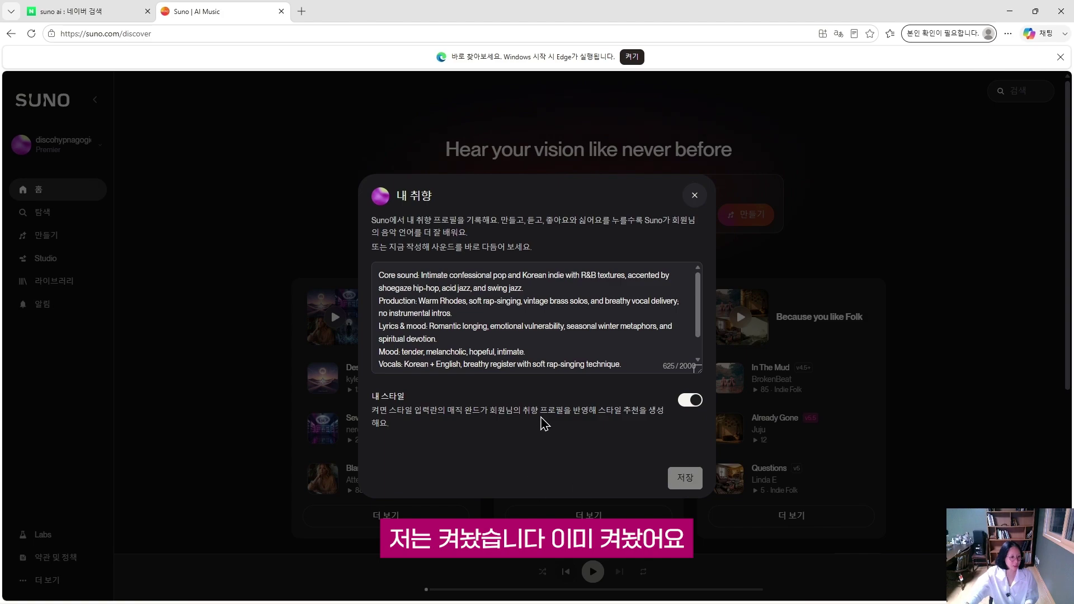
Toggle the My Style (내 스타일) option off and on in the taste profile, and close the profile without saving.
{"action": "left_click", "coordinate": [687, 408]}
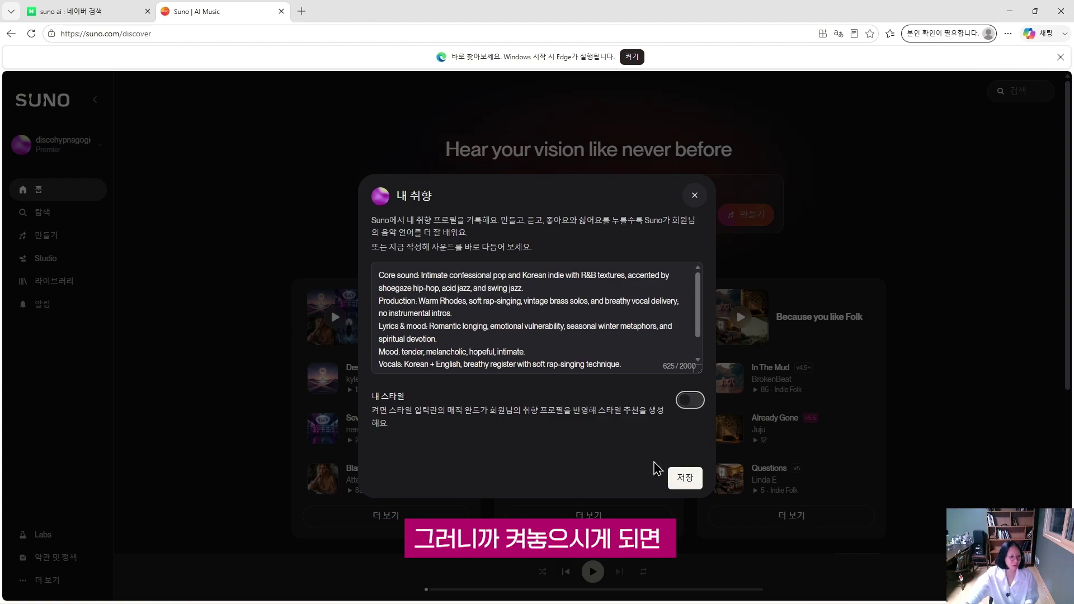
{"action": "left_click", "coordinate": [692, 408]}
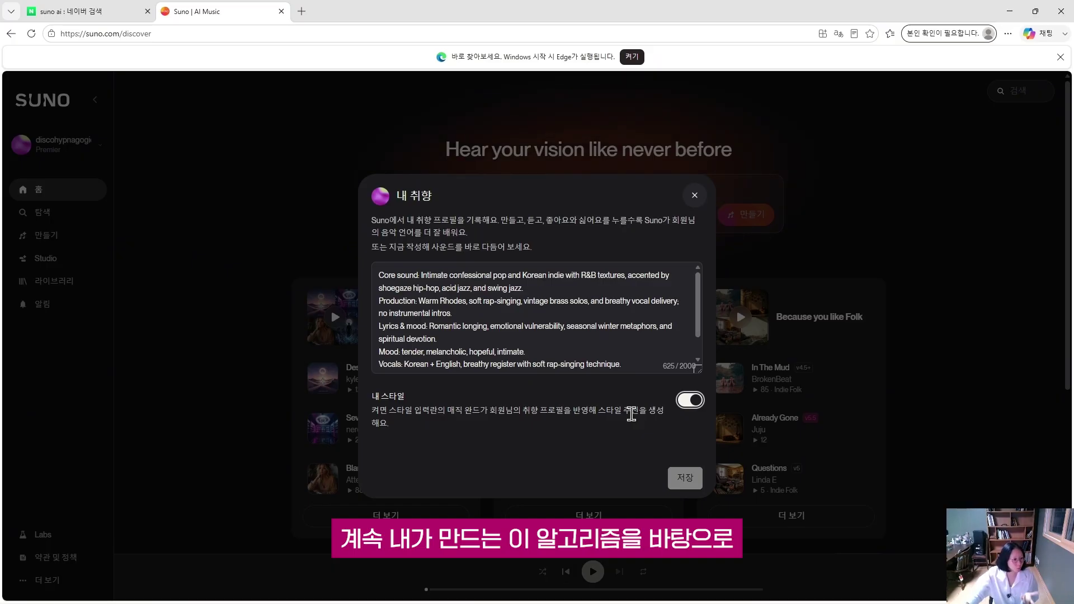
{"action": "left_click", "coordinate": [691, 401]}
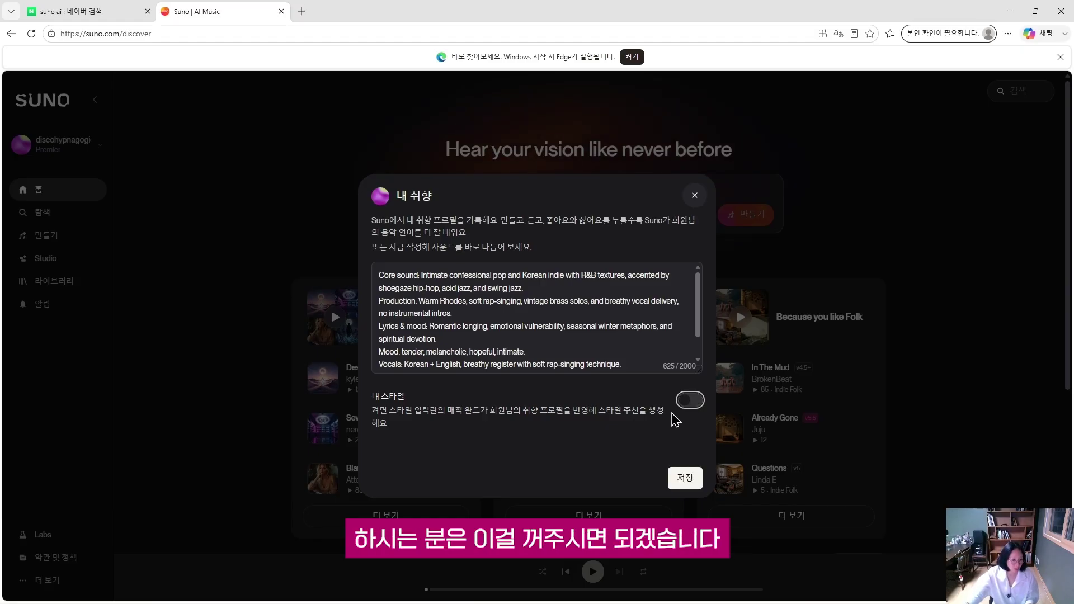
{"action": "left_click", "coordinate": [686, 403]}
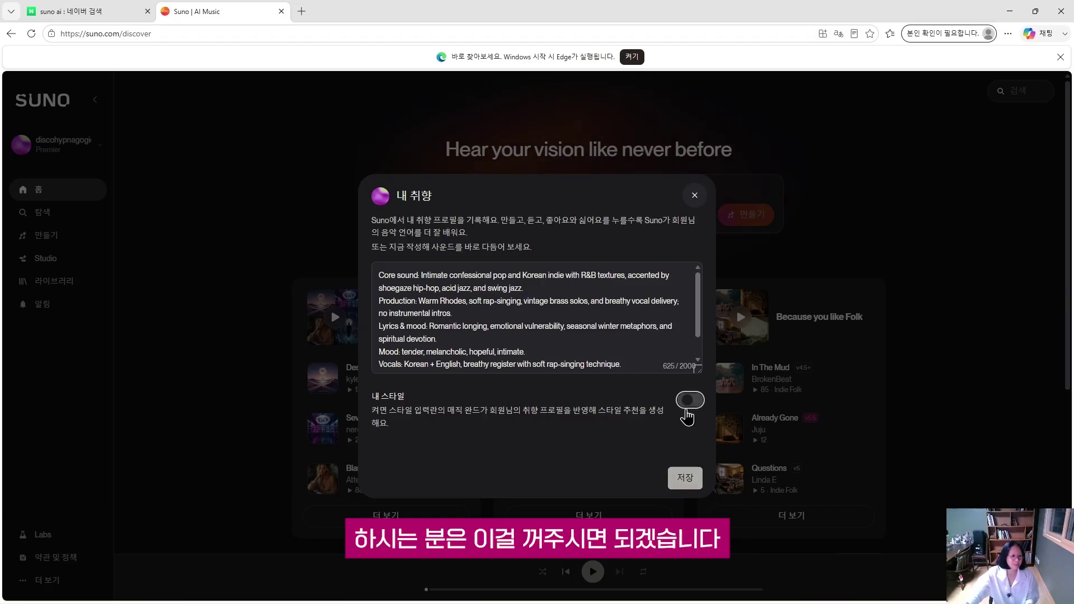
{"action": "left_click", "coordinate": [693, 197]}
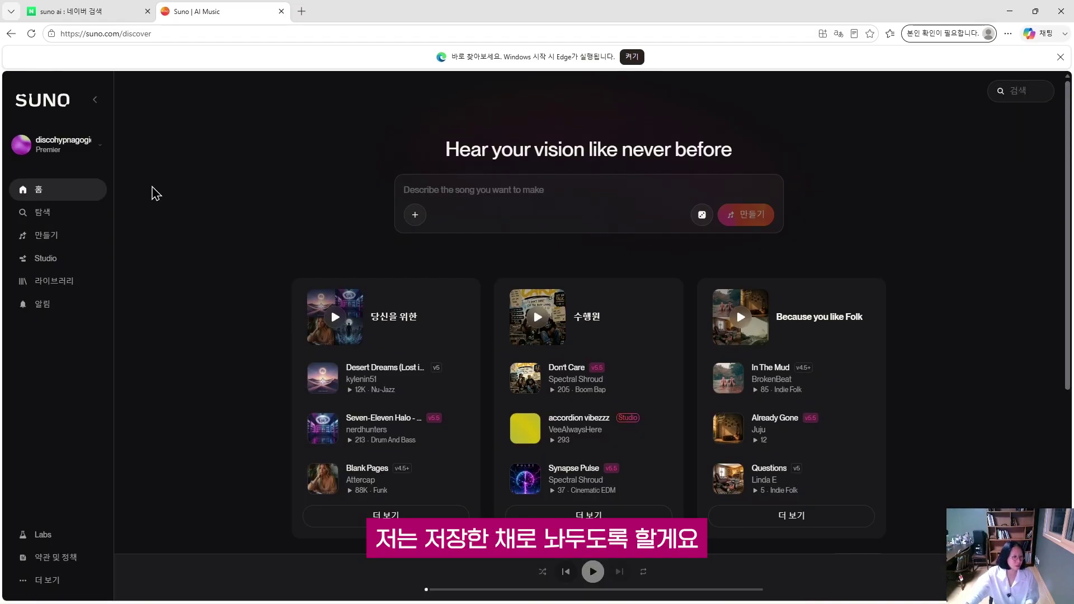
Look over the account options, the terms and policies entries (약관 및 정책), and the additional links under 더 보기.
{"action": "left_click", "coordinate": [63, 148]}
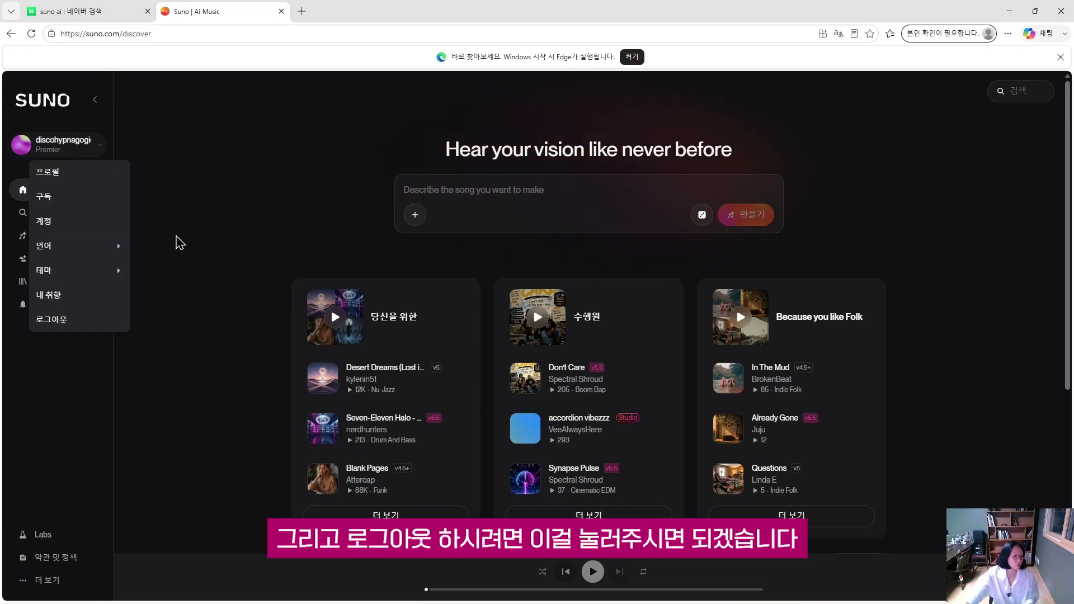
{"action": "left_click", "coordinate": [183, 350]}
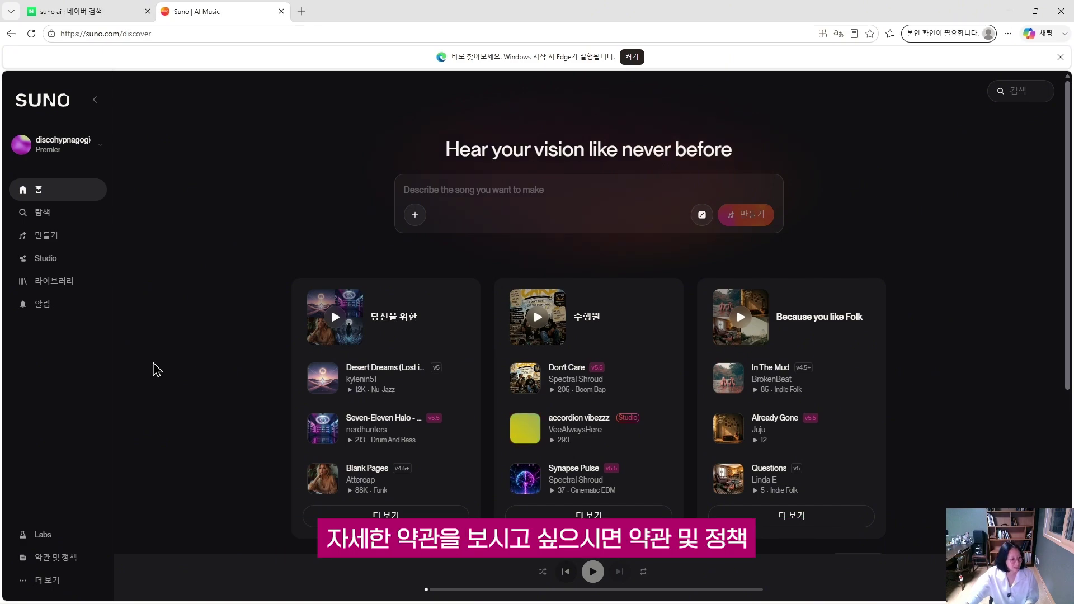
{"action": "left_click", "coordinate": [61, 562]}
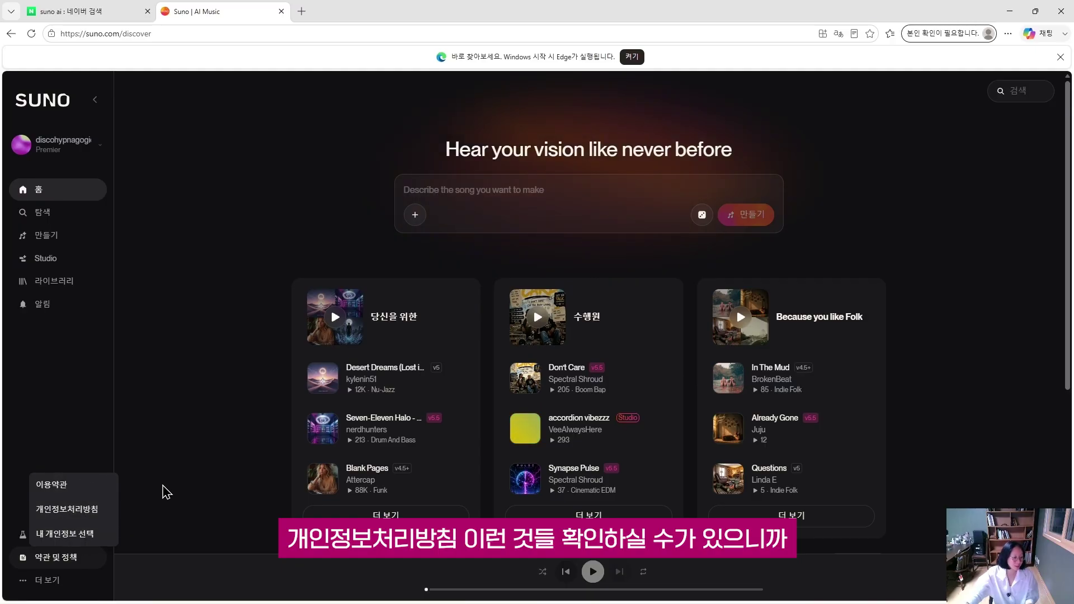
{"action": "left_click", "coordinate": [72, 569]}
{"action": "left_click", "coordinate": [51, 584]}
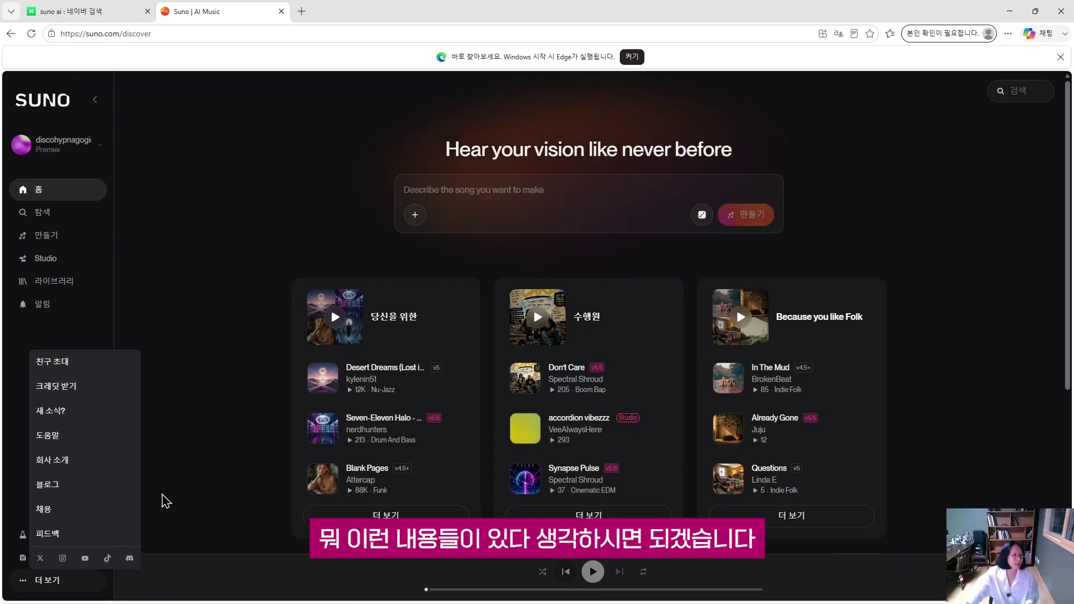
{"action": "left_click", "coordinate": [198, 395]}
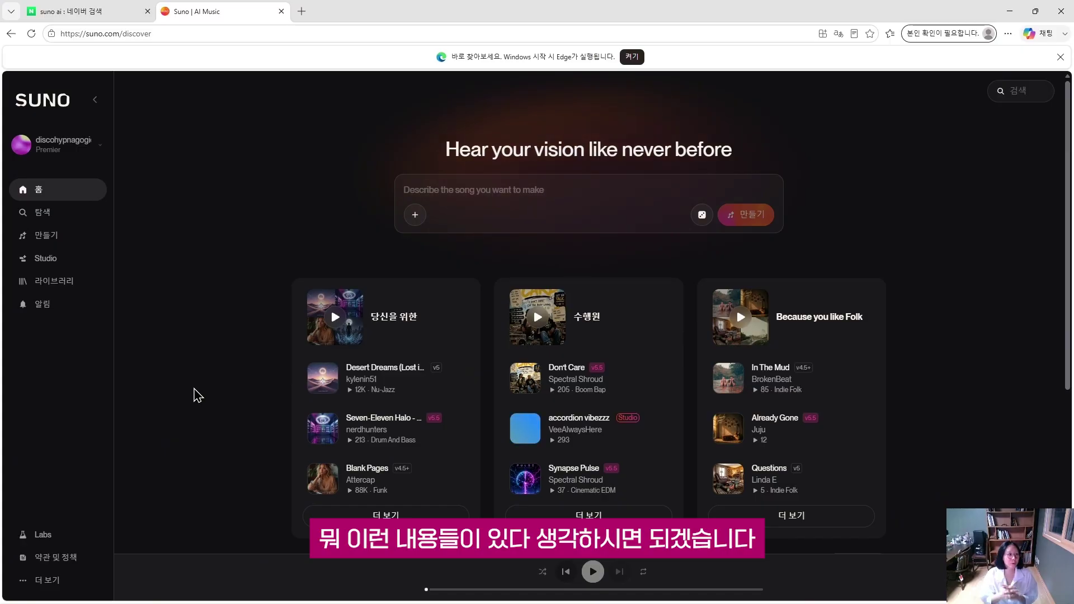